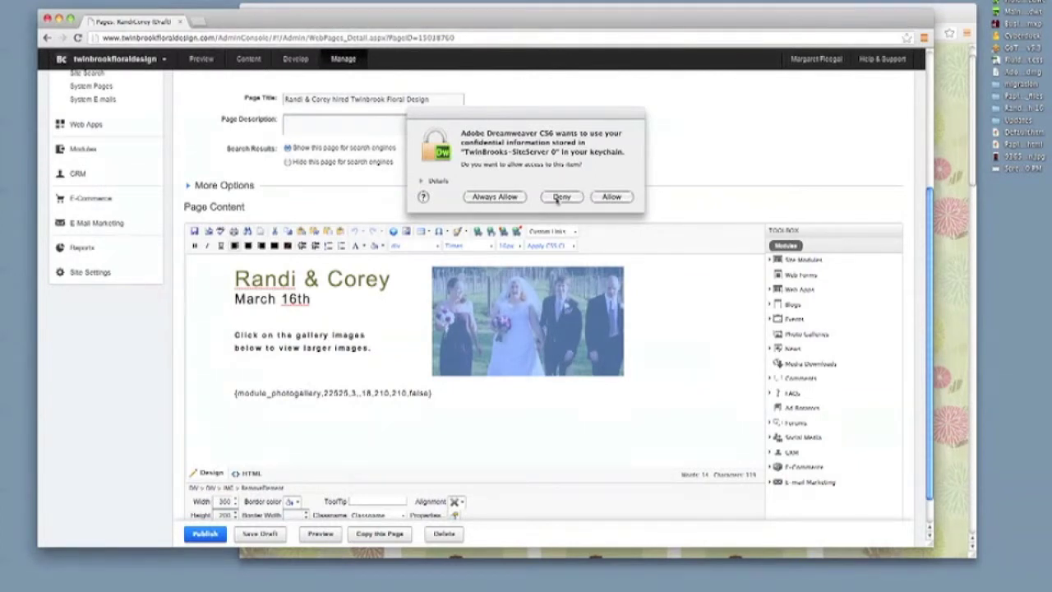
- Dismiss the Dreamweaver keychain access prompts and expand the page's More Options section
{"action": "left_click", "coordinate": [559, 199]}
{"action": "left_click", "coordinate": [612, 199]}
{"action": "left_click", "coordinate": [611, 198]}
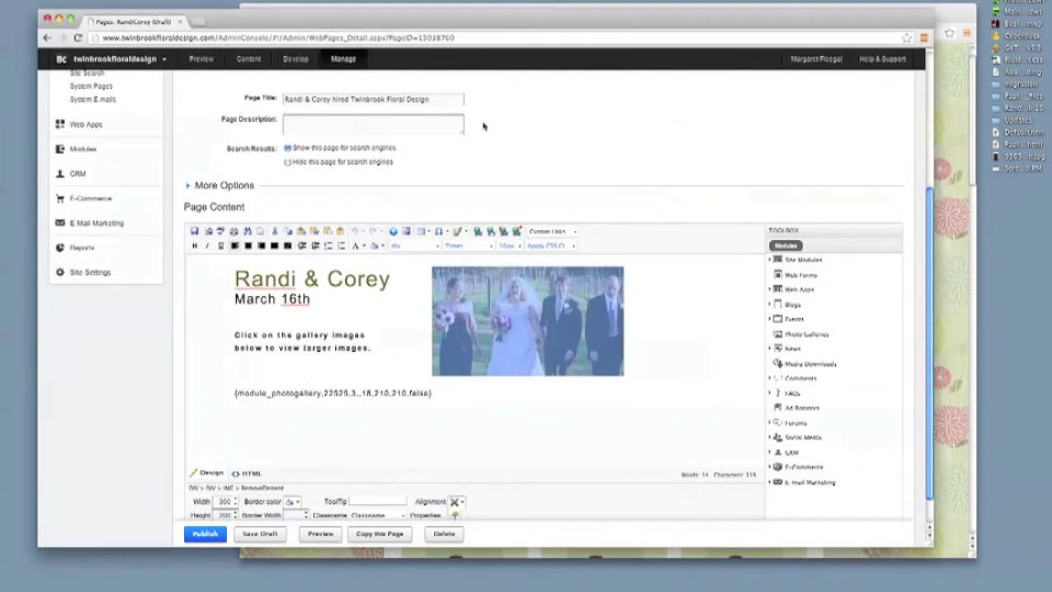
{"action": "left_click", "coordinate": [559, 190]}
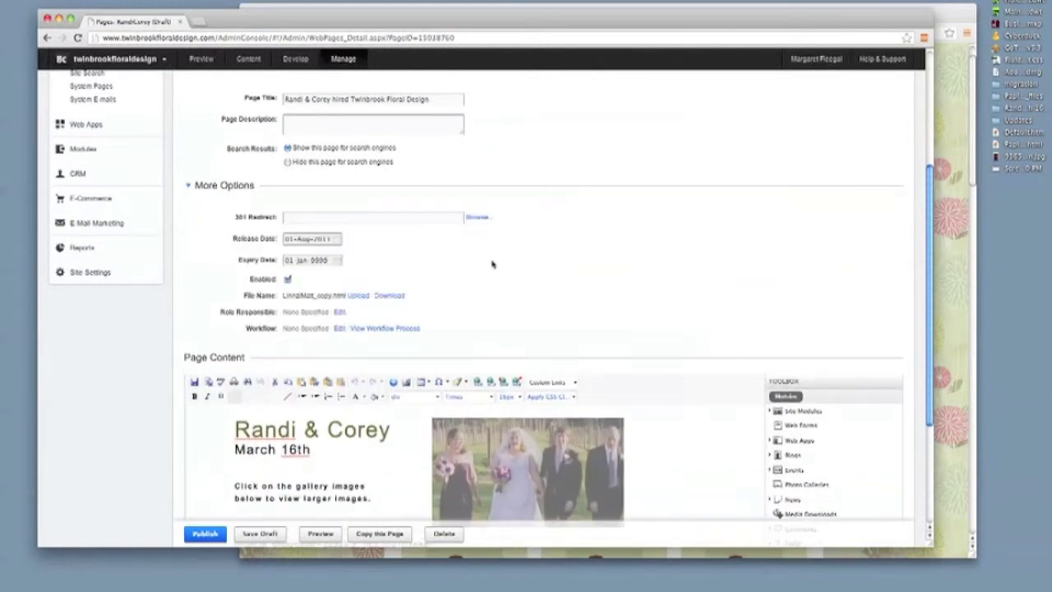
{"action": "scroll", "coordinate": [573, 163], "scroll_direction": "down", "scroll_amount": 3}
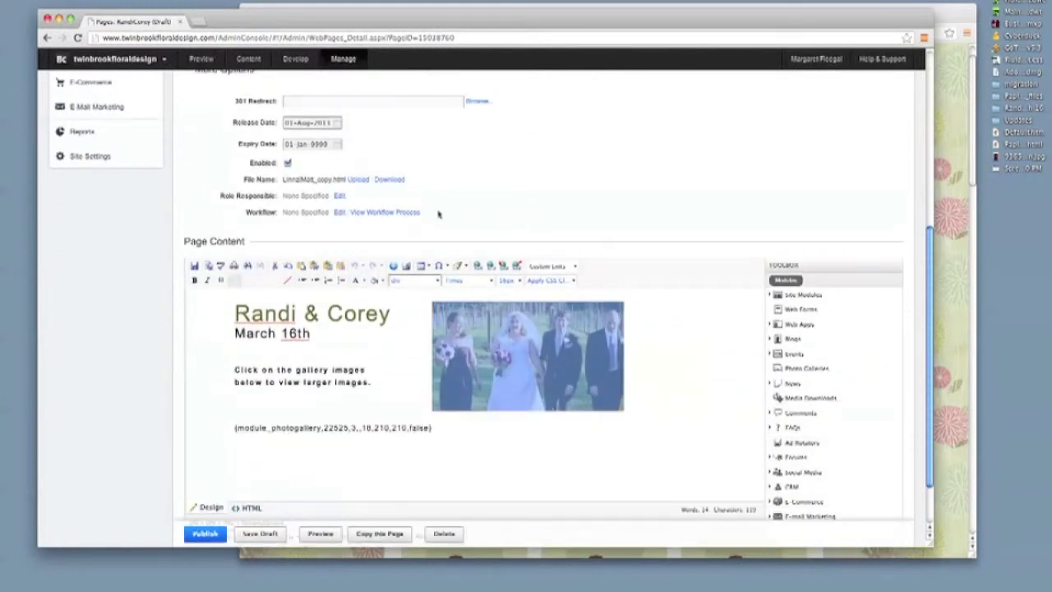
{"action": "scroll", "coordinate": [491, 148], "scroll_direction": "up", "scroll_amount": 3}
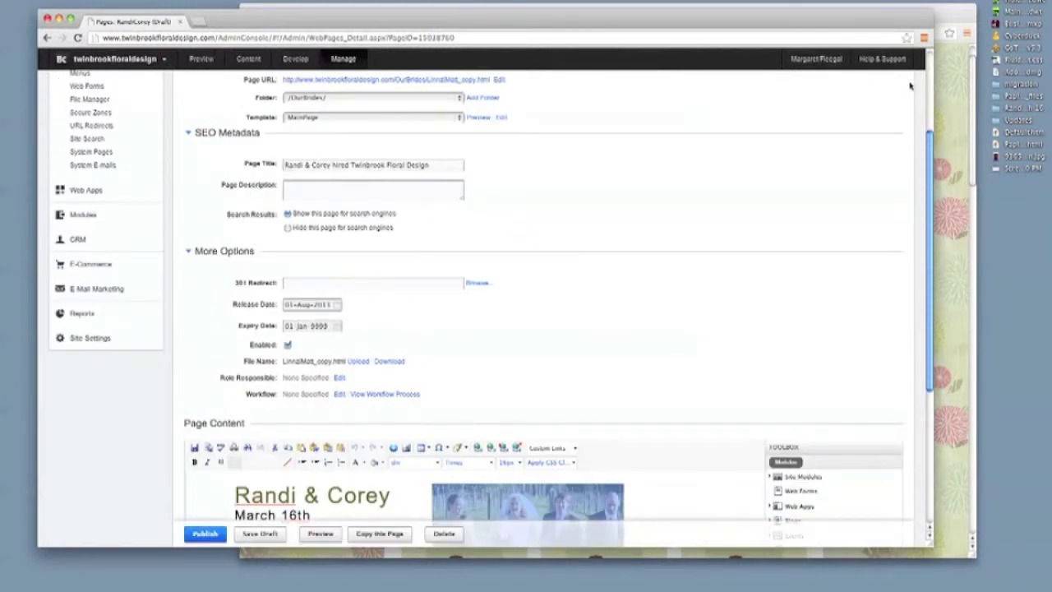
- Review the thumbnail grid on the live OurBrides page, and return to the couple's draft page in the editor
{"action": "left_click", "coordinate": [952, 85]}
{"action": "scroll", "coordinate": [750, 234], "scroll_direction": "down", "scroll_amount": 2}
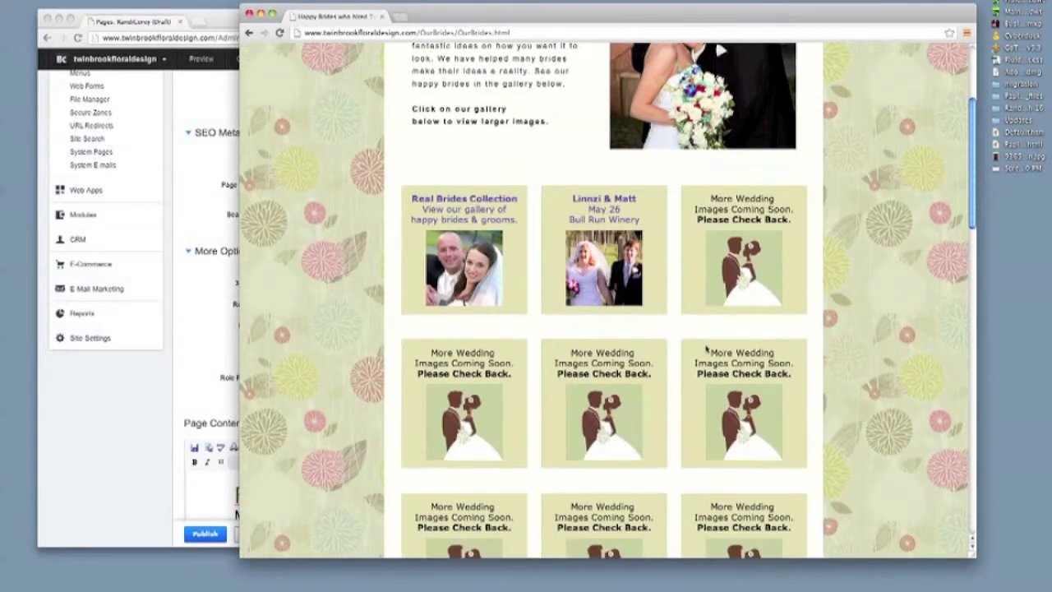
{"action": "scroll", "coordinate": [706, 348], "scroll_direction": "down", "scroll_amount": 3}
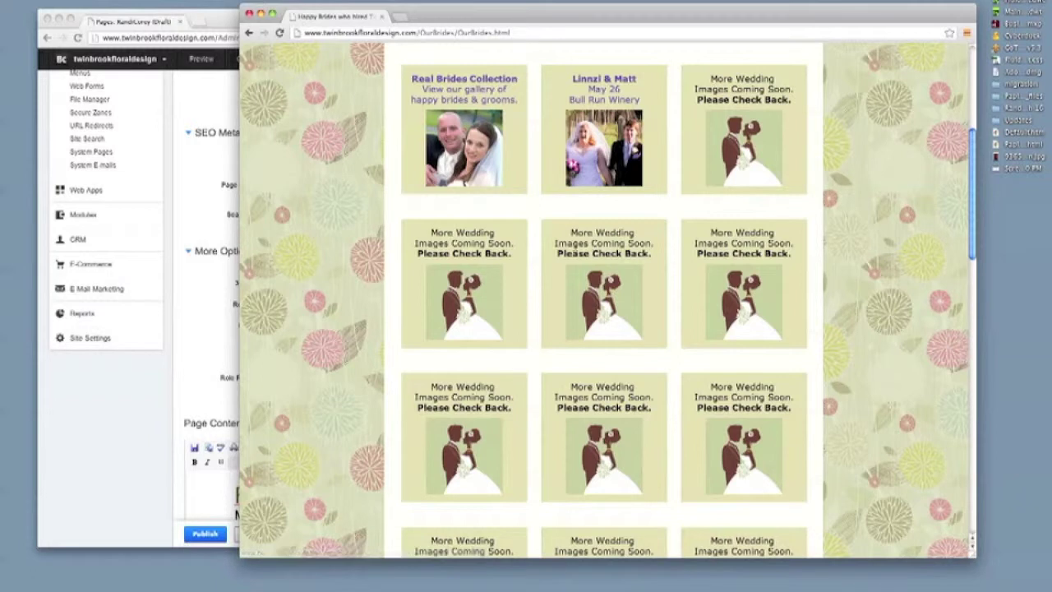
{"action": "scroll", "coordinate": [585, 250], "scroll_direction": "up", "scroll_amount": 1}
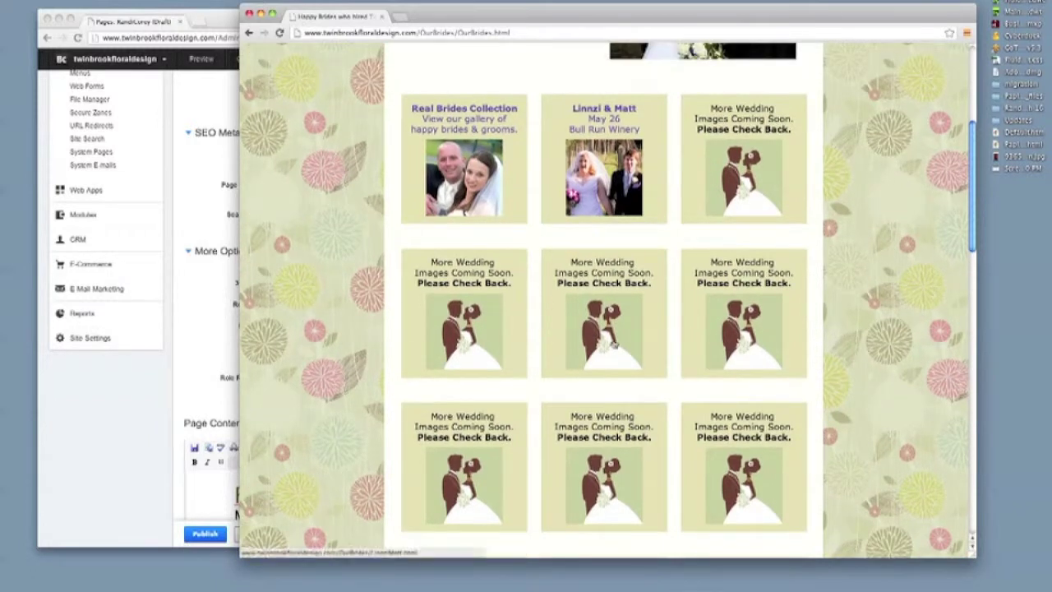
{"action": "scroll", "coordinate": [473, 265], "scroll_direction": "up", "scroll_amount": 1}
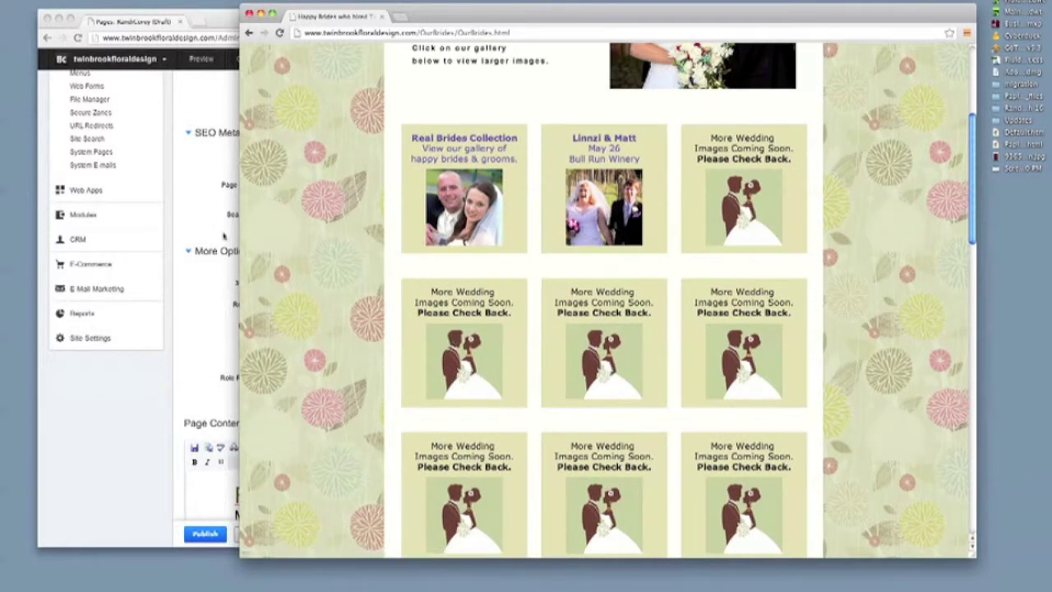
{"action": "left_click", "coordinate": [192, 238]}
{"action": "scroll", "coordinate": [493, 263], "scroll_direction": "down", "scroll_amount": 5}
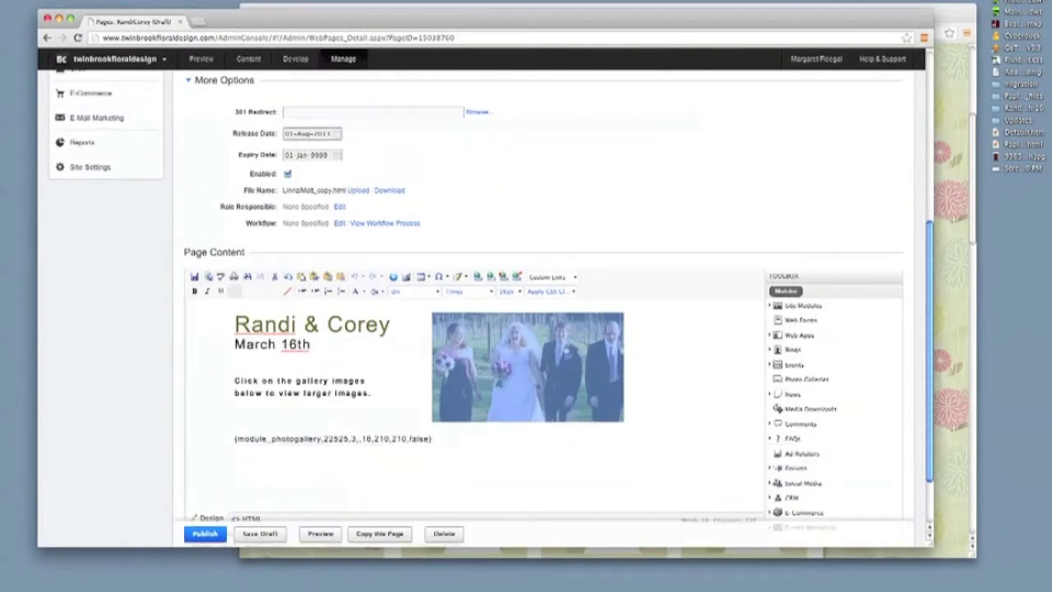
{"action": "scroll", "coordinate": [435, 261], "scroll_direction": "up", "scroll_amount": 1}
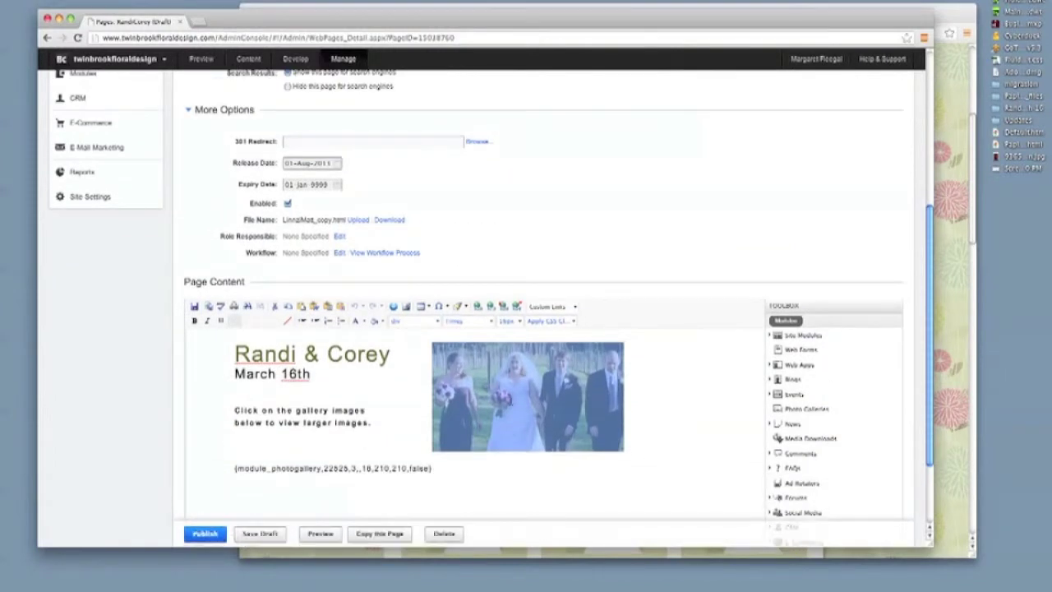
{"action": "left_click", "coordinate": [409, 307]}
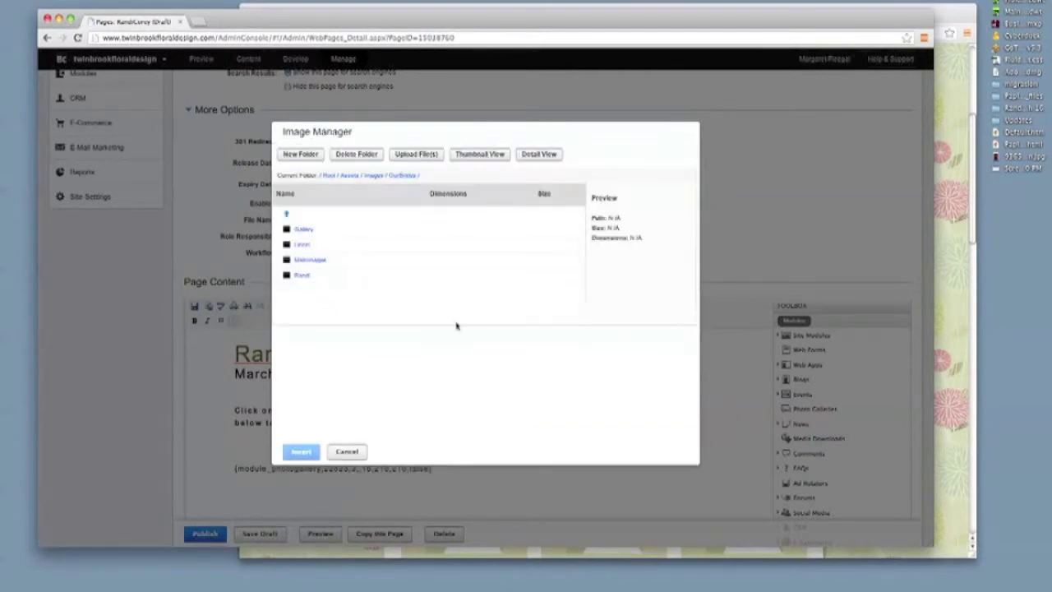
{"action": "left_click", "coordinate": [345, 451]}
{"action": "scroll", "coordinate": [588, 324], "scroll_direction": "down", "scroll_amount": 3}
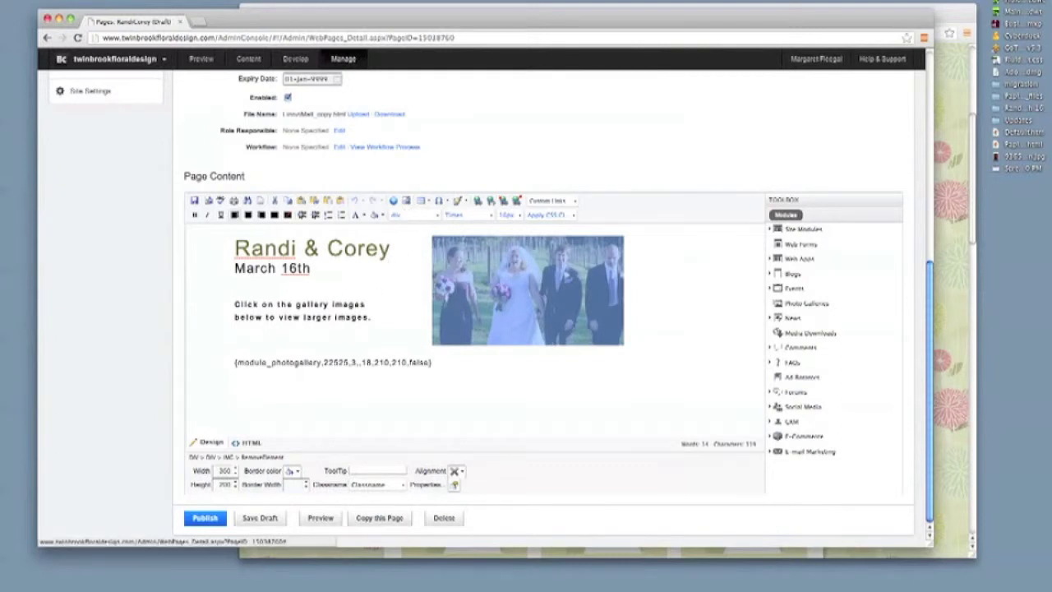
- Replace the selected bridal party photo with the first image in the bride's folder under Assets/Images/OurBrides
{"action": "left_click", "coordinate": [408, 203]}
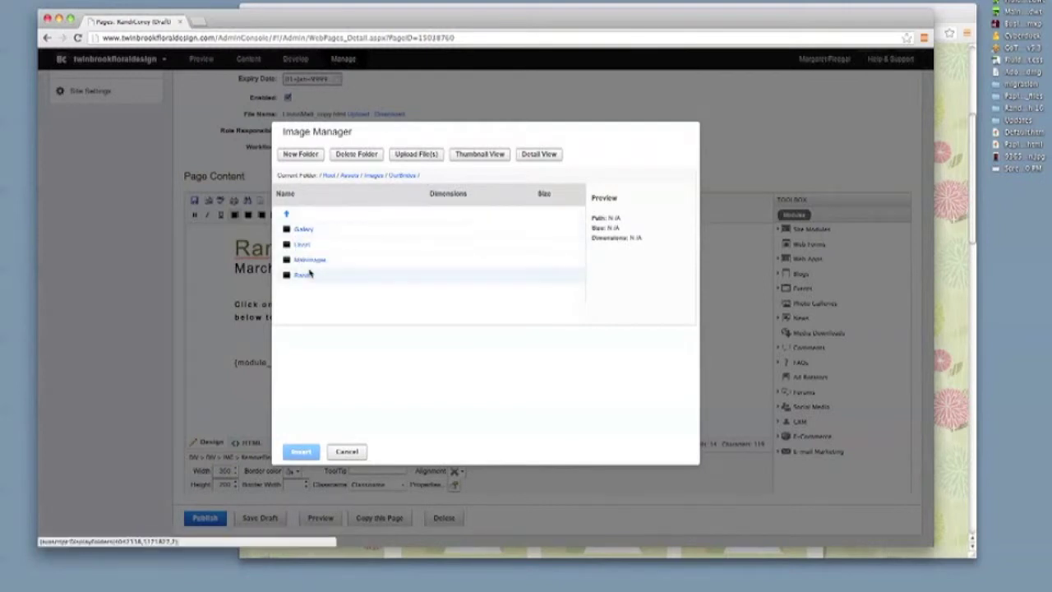
{"action": "left_click", "coordinate": [328, 177]}
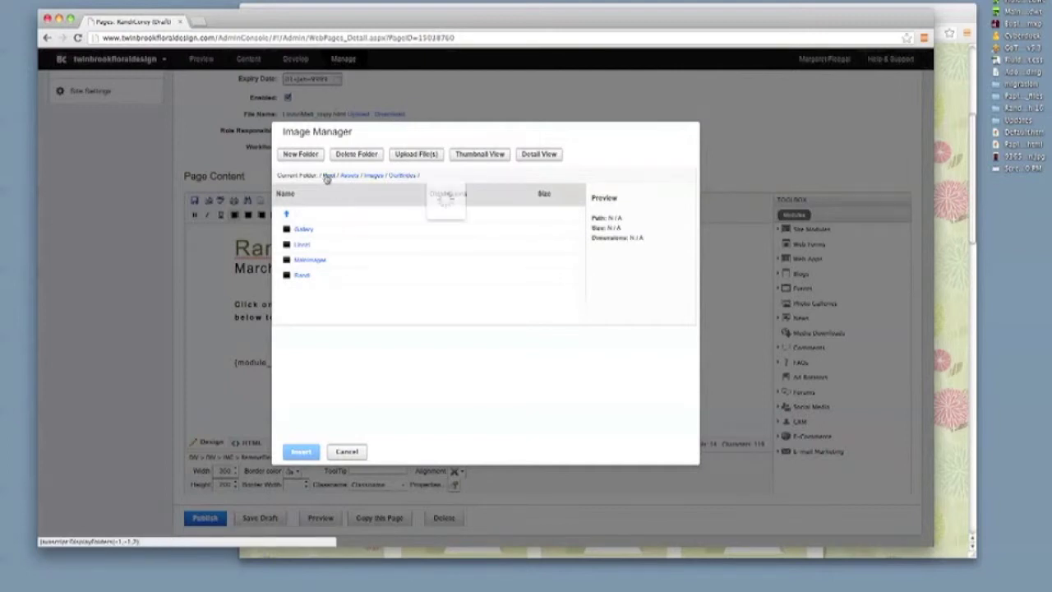
{"action": "left_click", "coordinate": [306, 229]}
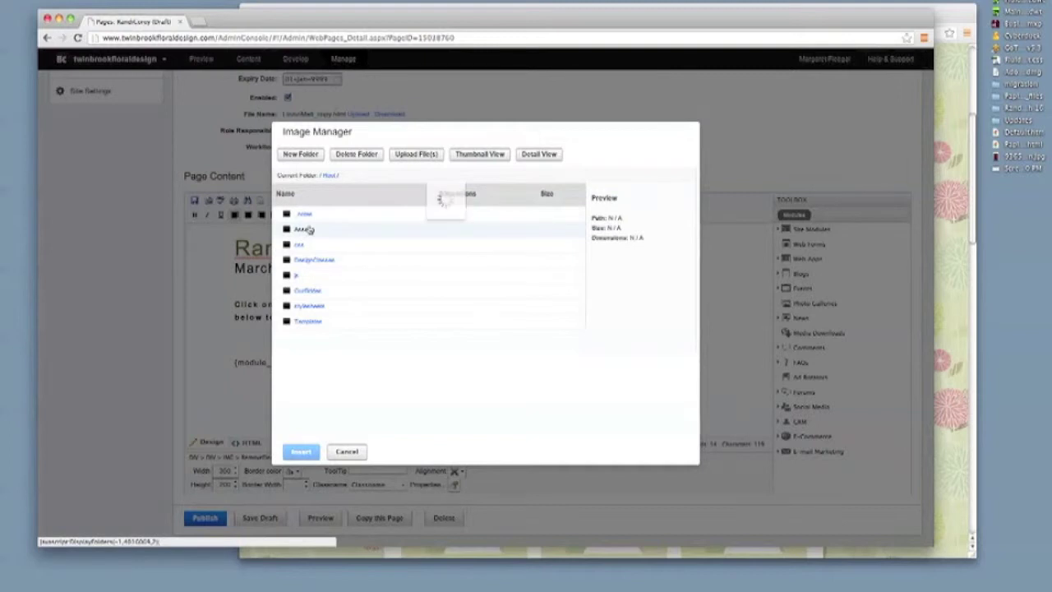
{"action": "left_click", "coordinate": [305, 244]}
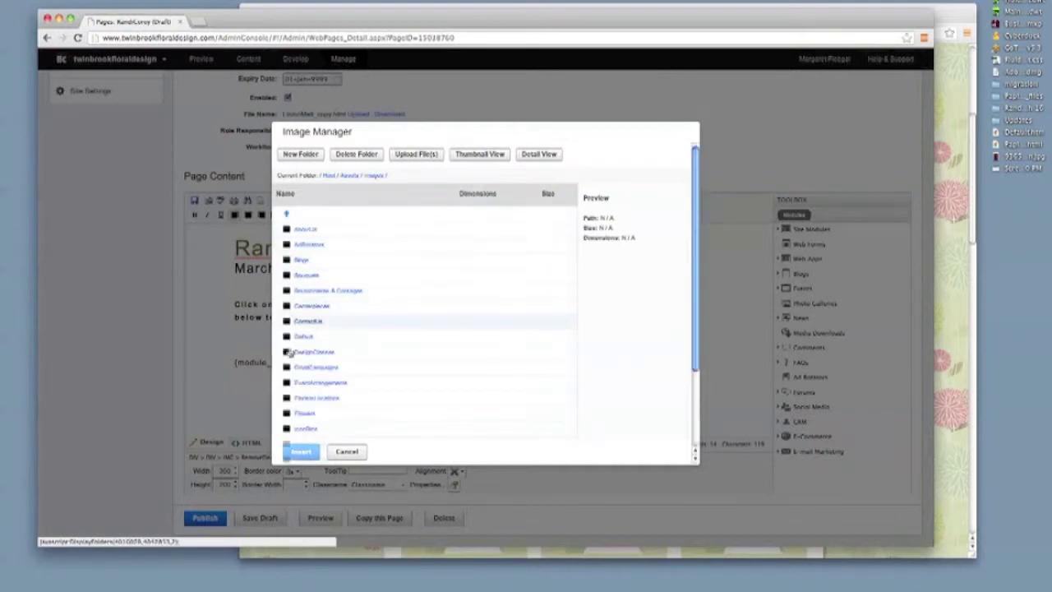
{"action": "scroll", "coordinate": [296, 380], "scroll_direction": "down", "scroll_amount": 2}
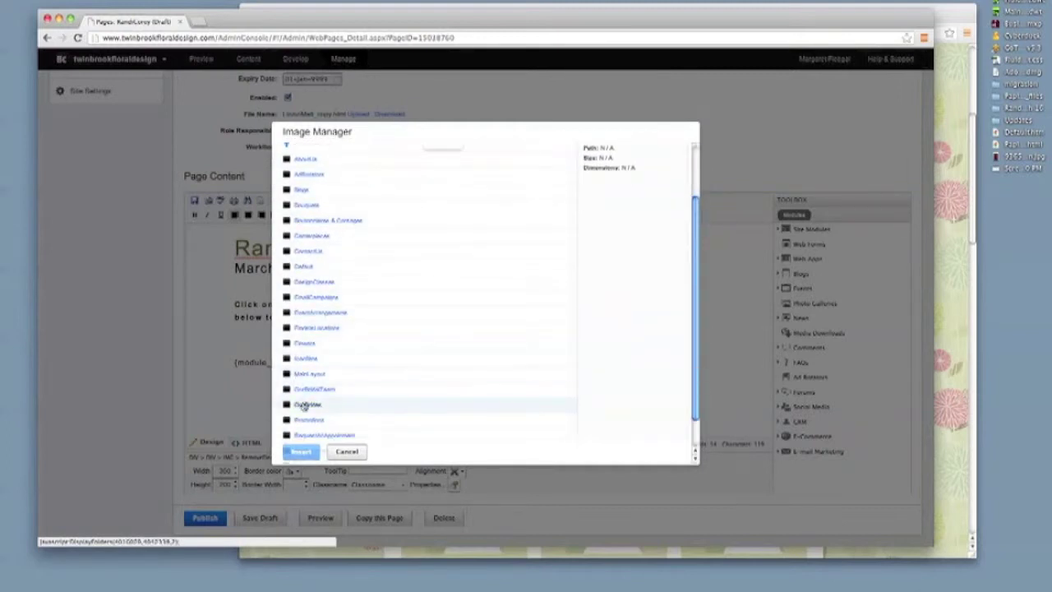
{"action": "left_click", "coordinate": [305, 406]}
{"action": "left_click", "coordinate": [301, 275]}
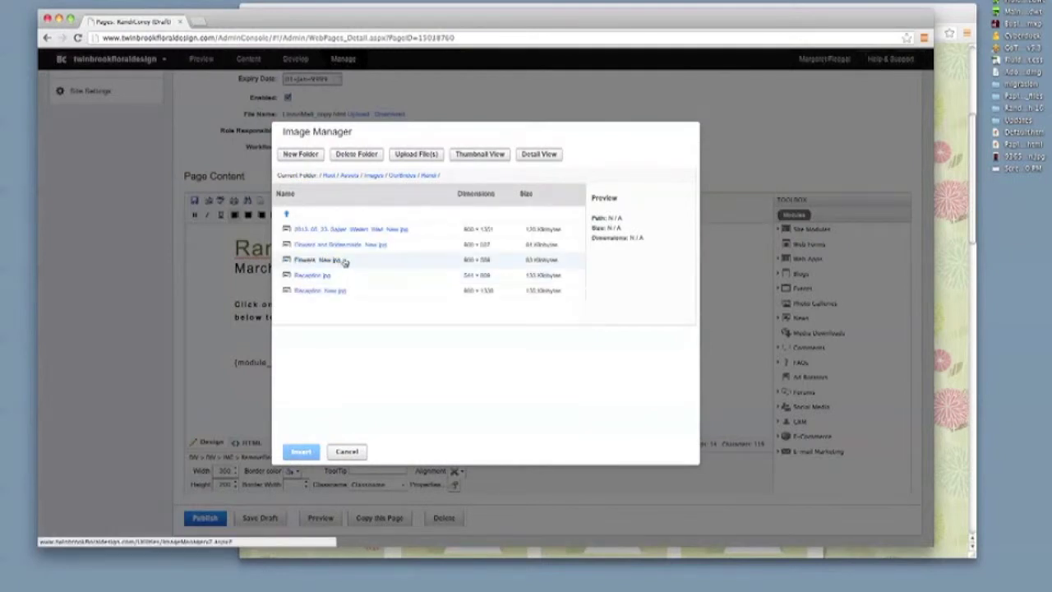
{"action": "left_click", "coordinate": [354, 233]}
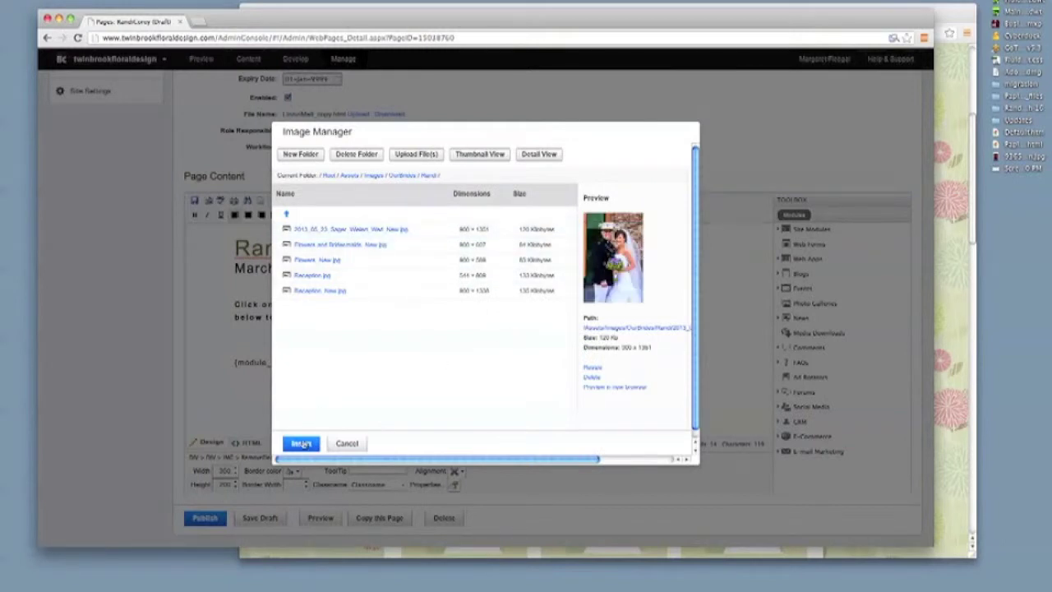
{"action": "left_click", "coordinate": [301, 444]}
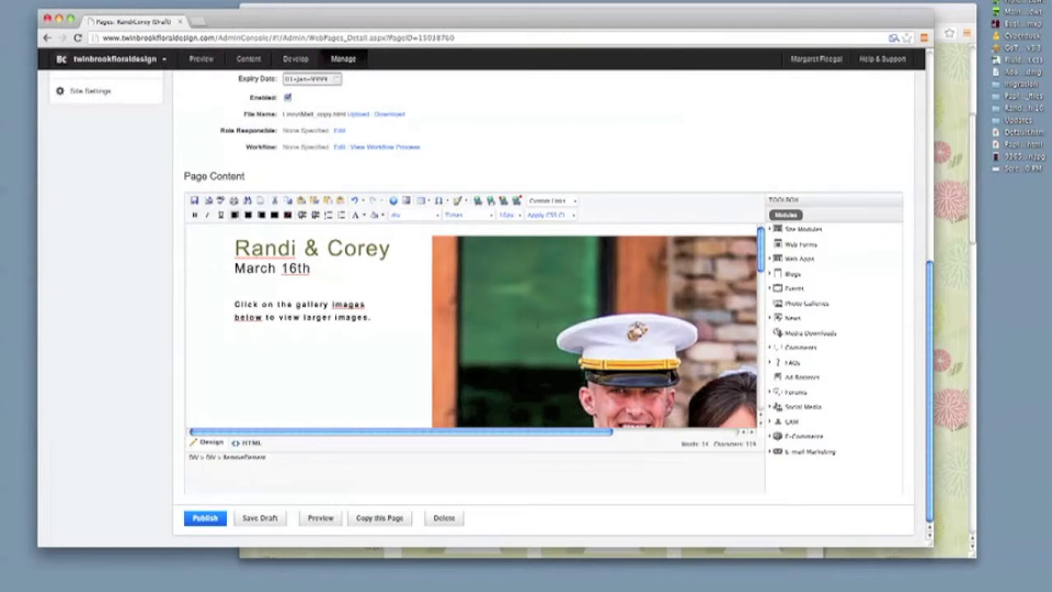
- Set the width of the inserted wedding portrait to 350 px
{"action": "scroll", "coordinate": [538, 323], "scroll_direction": "down", "scroll_amount": 2}
{"action": "left_click", "coordinate": [540, 293]}
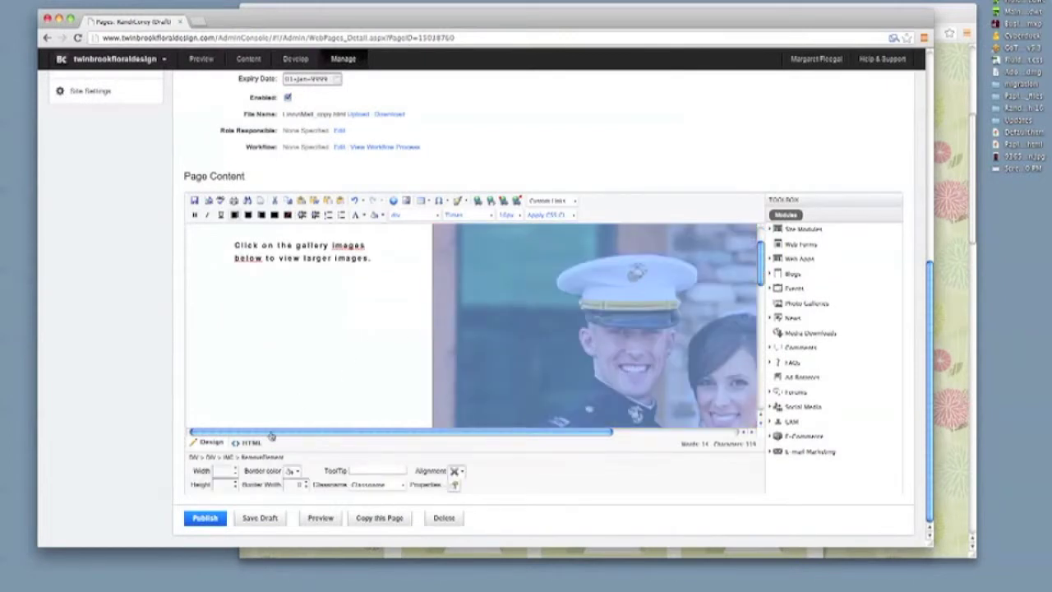
{"action": "left_click", "coordinate": [224, 471]}
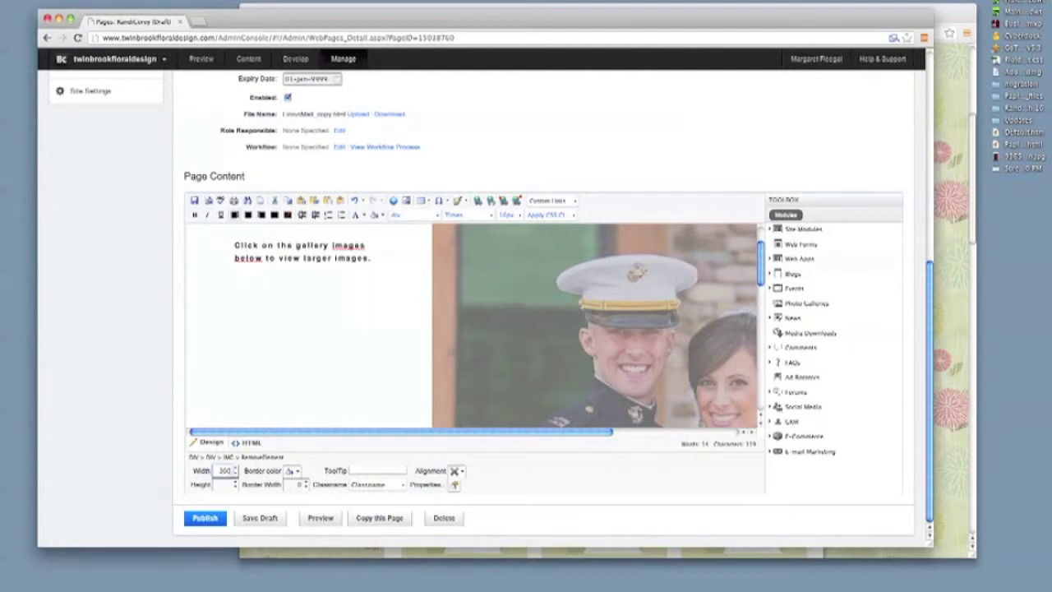
{"action": "key", "text": "Tab"}
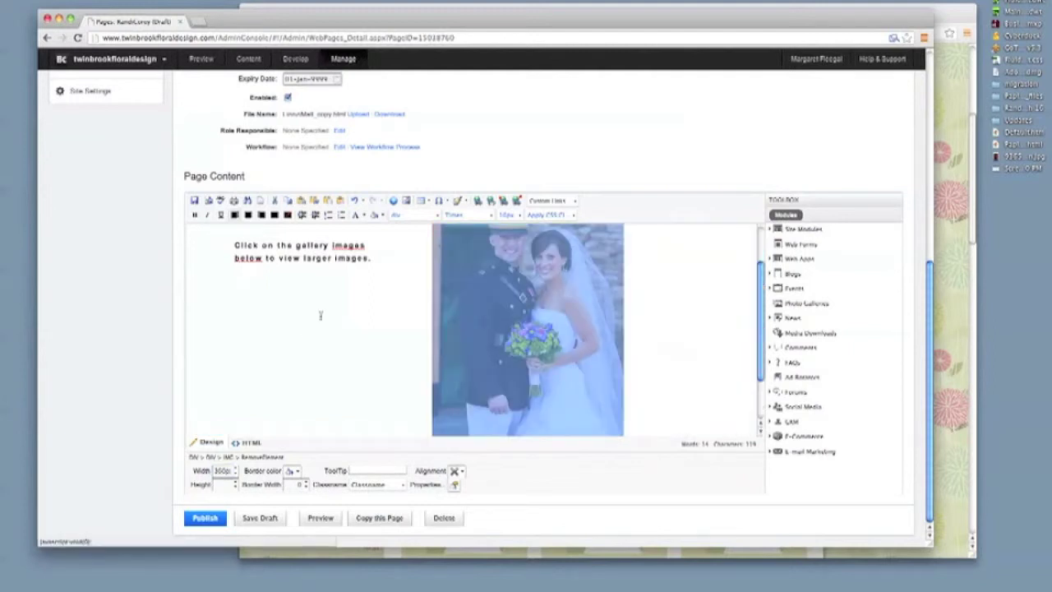
- Examine the portrait's height in the page content relative to the heading text and the photo gallery module below it
{"action": "scroll", "coordinate": [320, 316], "scroll_direction": "down", "scroll_amount": 2}
{"action": "scroll", "coordinate": [320, 315], "scroll_direction": "up", "scroll_amount": 4}
{"action": "scroll", "coordinate": [400, 301], "scroll_direction": "up", "scroll_amount": 1}
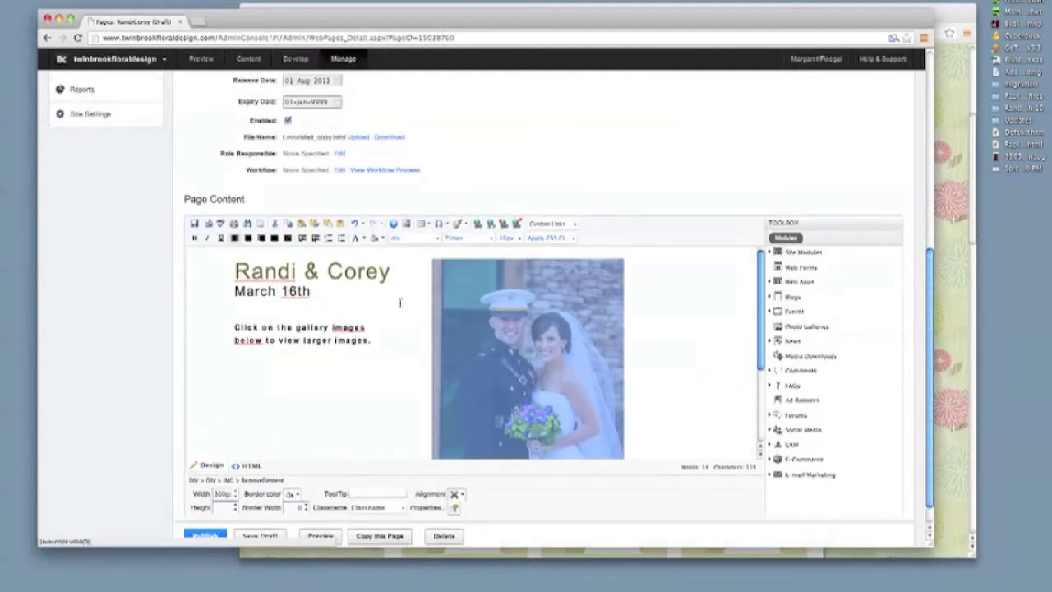
{"action": "scroll", "coordinate": [418, 296], "scroll_direction": "down", "scroll_amount": 3}
{"action": "scroll", "coordinate": [401, 347], "scroll_direction": "up", "scroll_amount": 2}
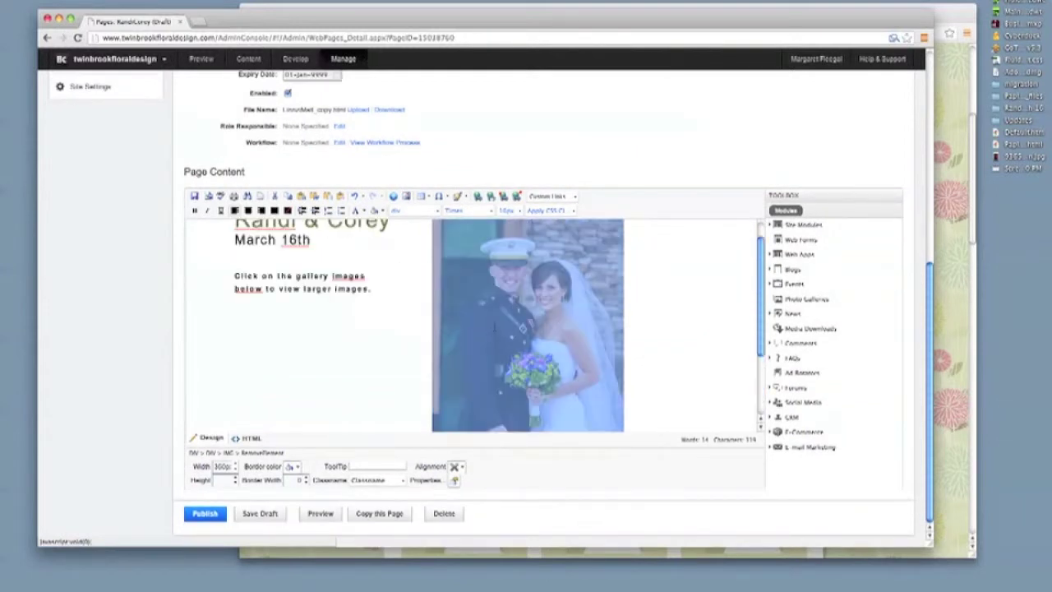
{"action": "scroll", "coordinate": [430, 325], "scroll_direction": "down", "scroll_amount": 2}
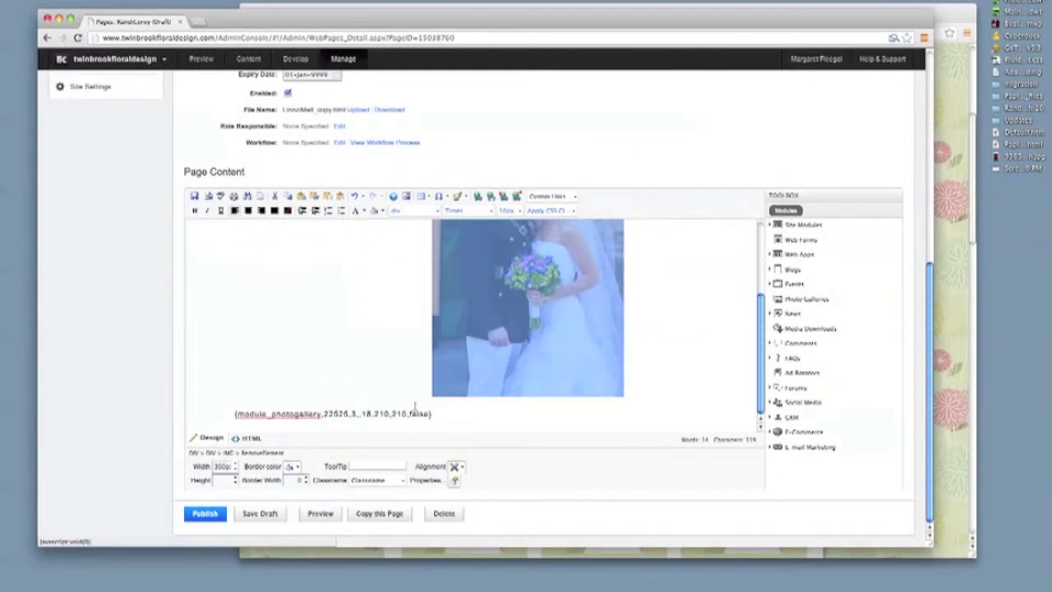
{"action": "scroll", "coordinate": [372, 364], "scroll_direction": "up", "scroll_amount": 1}
{"action": "scroll", "coordinate": [405, 374], "scroll_direction": "up", "scroll_amount": 2}
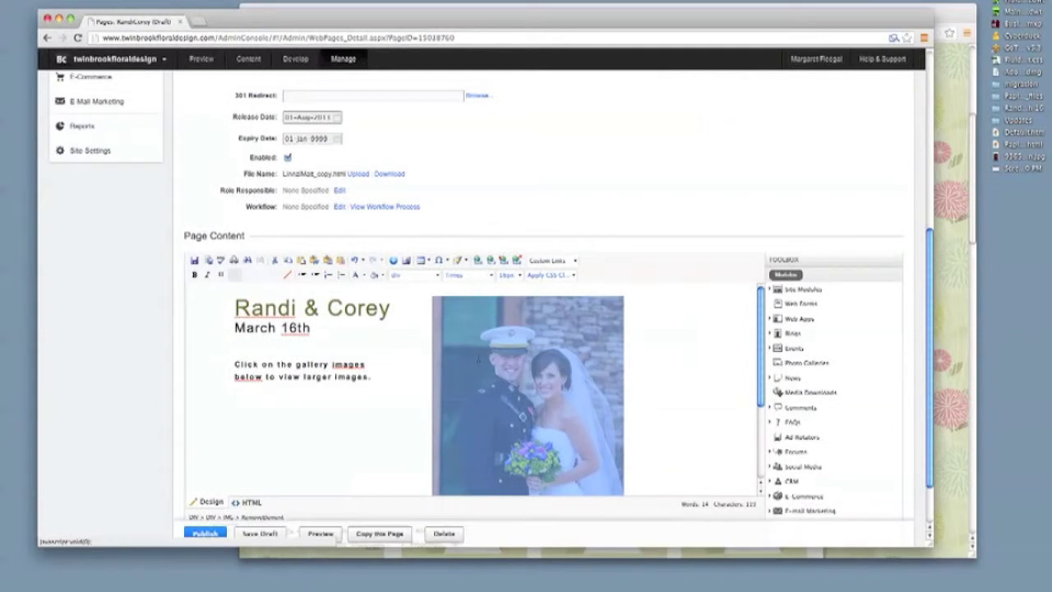
{"action": "scroll", "coordinate": [392, 370], "scroll_direction": "down", "scroll_amount": 2}
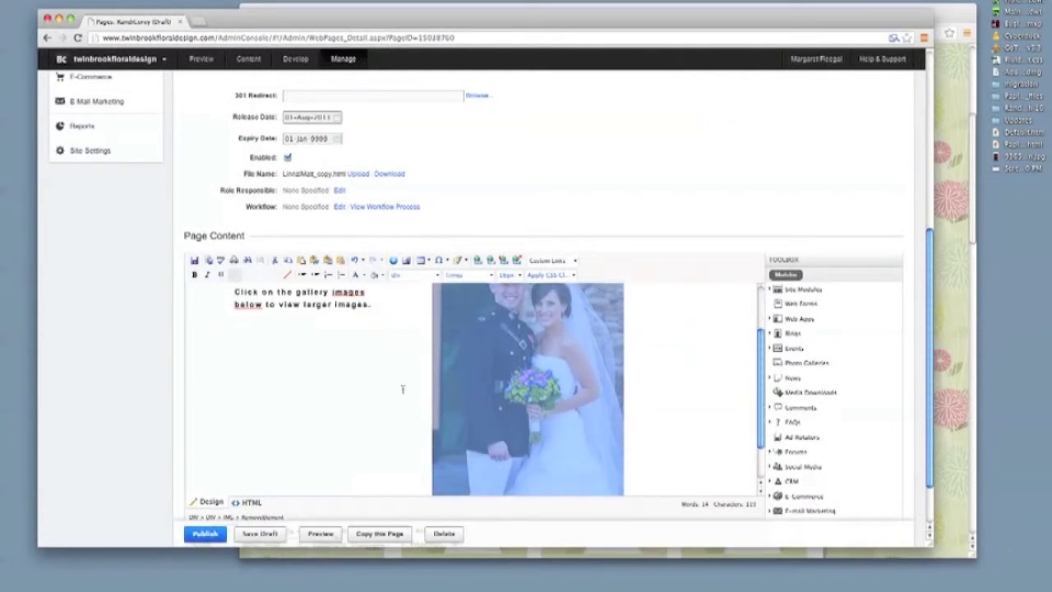
{"action": "scroll", "coordinate": [650, 330], "scroll_direction": "down", "scroll_amount": 3}
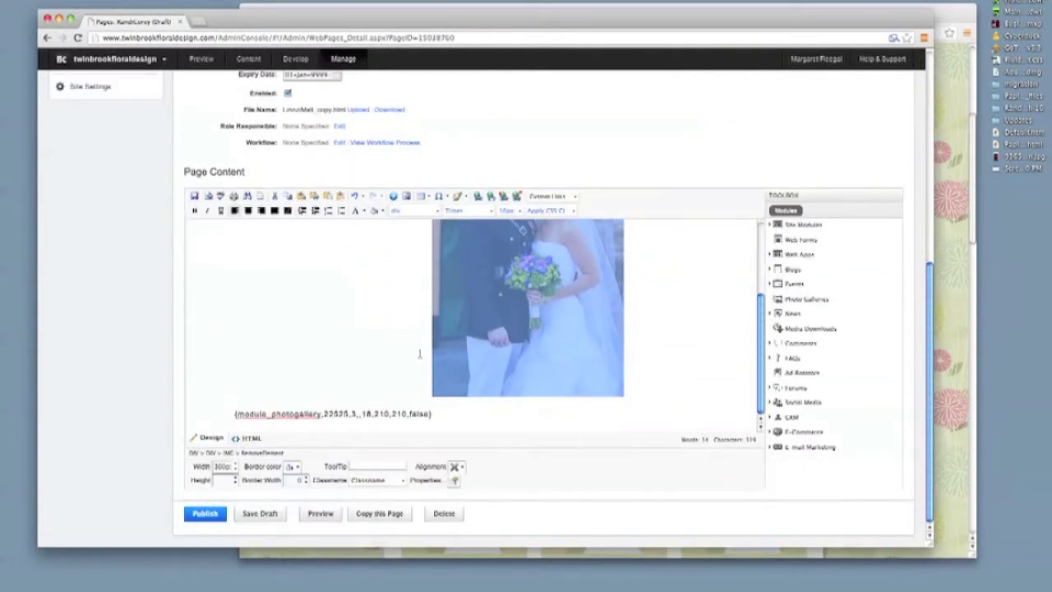
- Reduce the wedding portrait's width to 250 px and check its fit in the page layout
{"action": "double_click", "coordinate": [224, 466]}
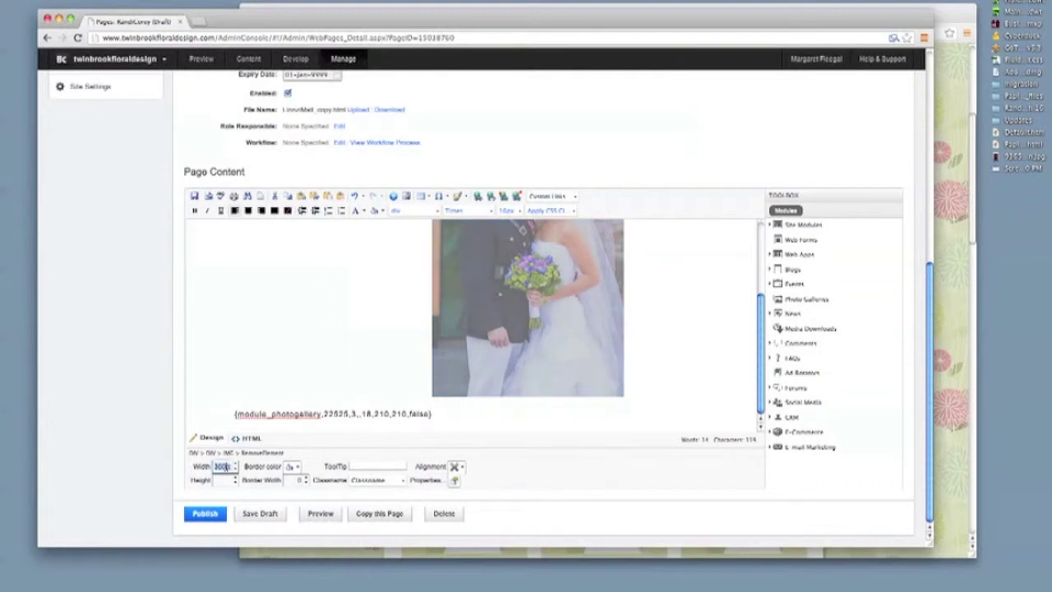
{"action": "type", "text": "200"}
{"action": "key", "text": "Return"}
{"action": "scroll", "coordinate": [364, 302], "scroll_direction": "up", "scroll_amount": 3}
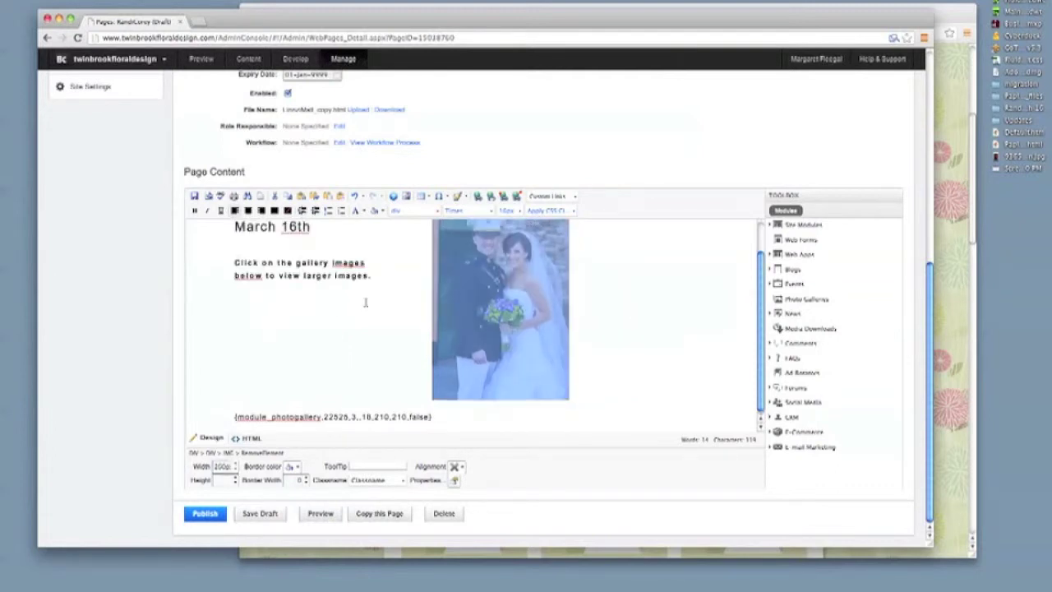
{"action": "scroll", "coordinate": [366, 304], "scroll_direction": "up", "scroll_amount": 3}
{"action": "scroll", "coordinate": [399, 316], "scroll_direction": "down", "scroll_amount": 3}
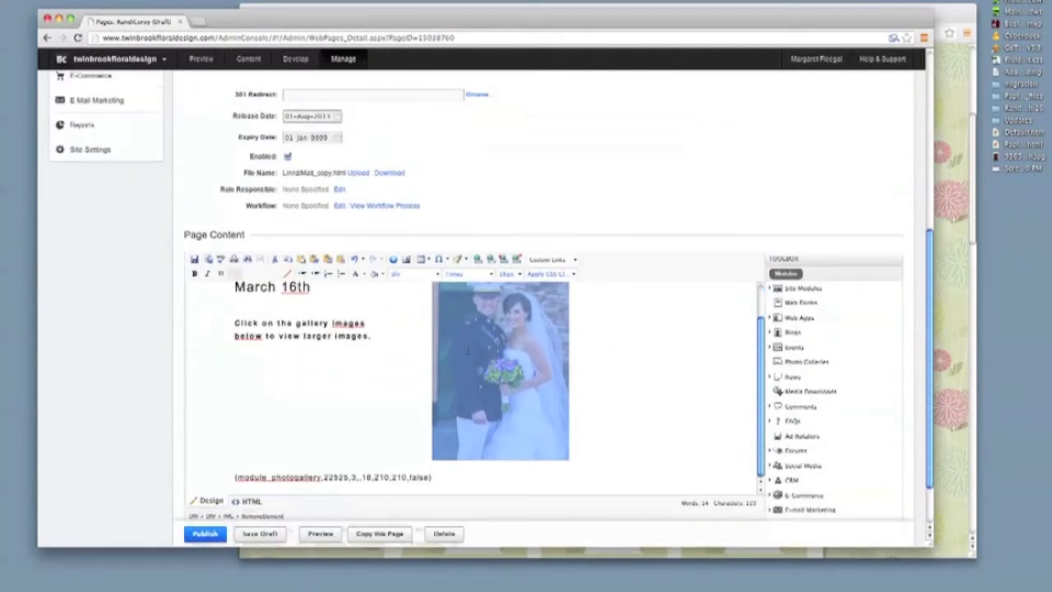
{"action": "scroll", "coordinate": [456, 366], "scroll_direction": "up", "scroll_amount": 1}
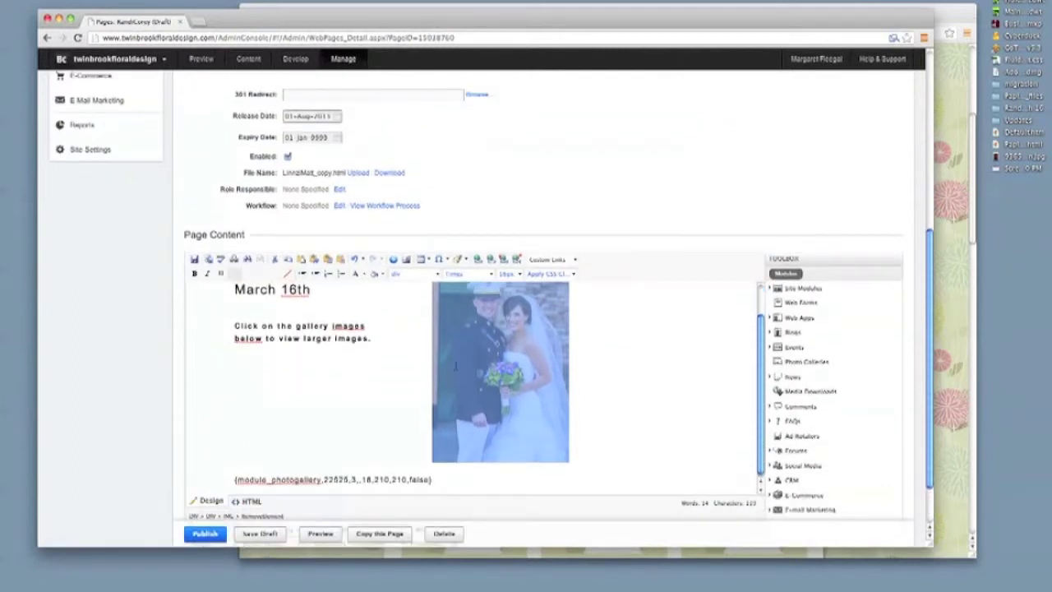
- Save the couple's page as a draft and look over its content
{"action": "left_click", "coordinate": [265, 534]}
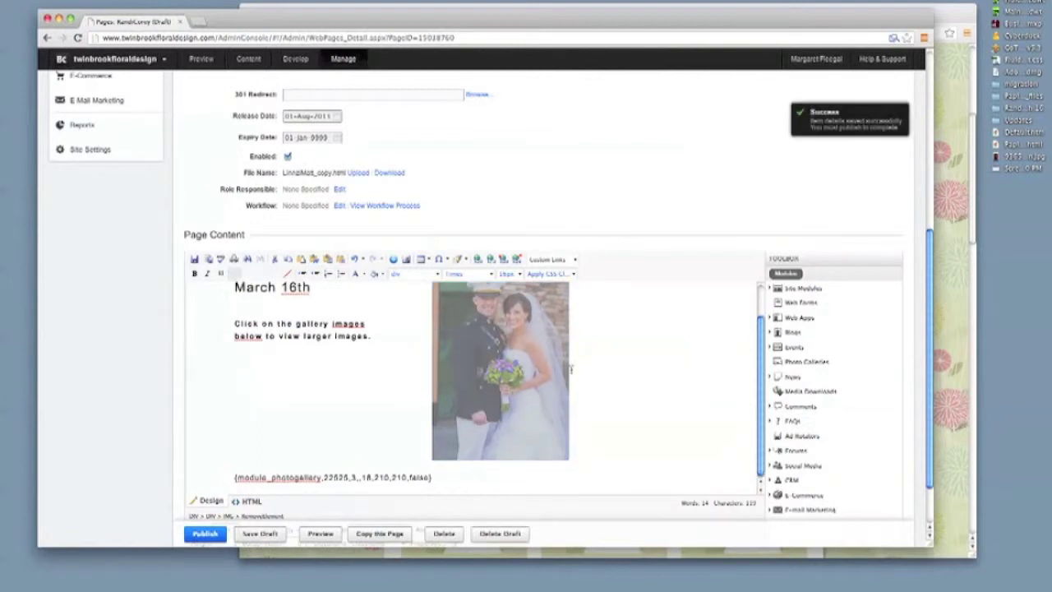
{"action": "left_click", "coordinate": [566, 365]}
{"action": "scroll", "coordinate": [622, 347], "scroll_direction": "up", "scroll_amount": 3}
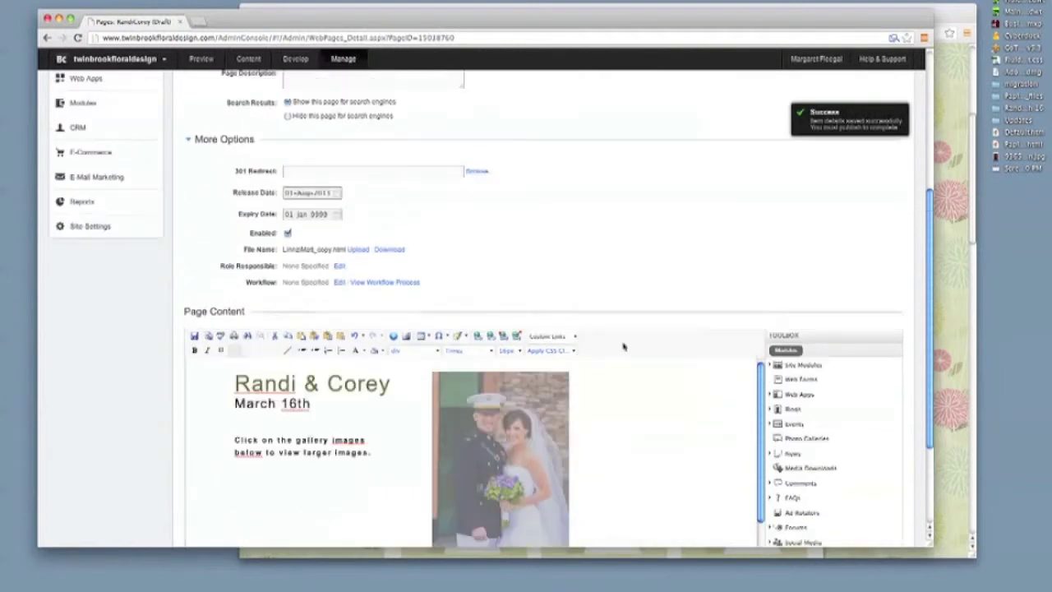
- Preview the draft page and open the couple's portrait from its photo gallery in the enlarged view
{"action": "scroll", "coordinate": [659, 238], "scroll_direction": "down", "scroll_amount": 2}
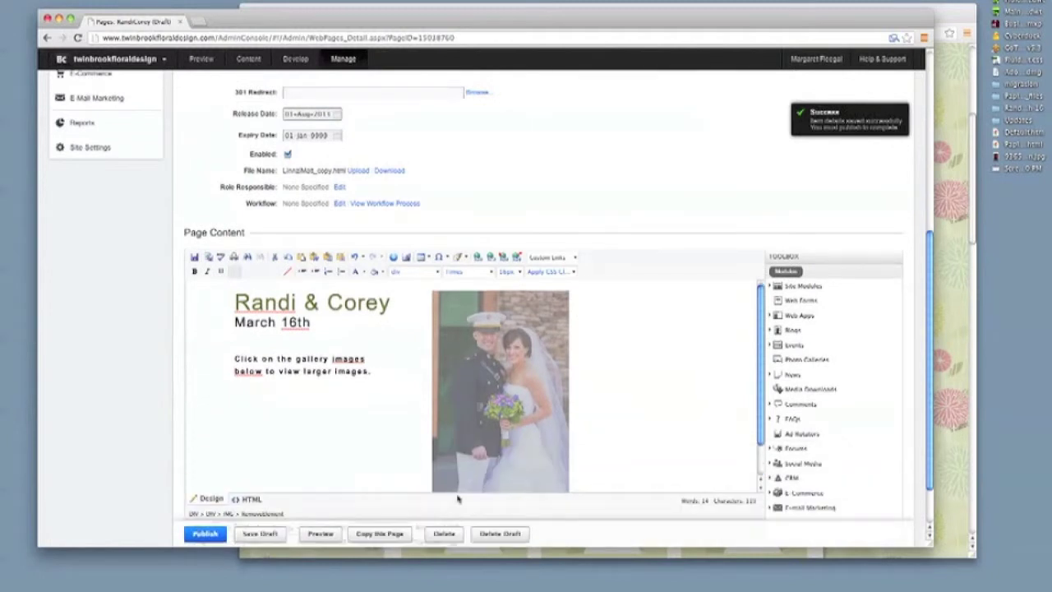
{"action": "left_click", "coordinate": [319, 534]}
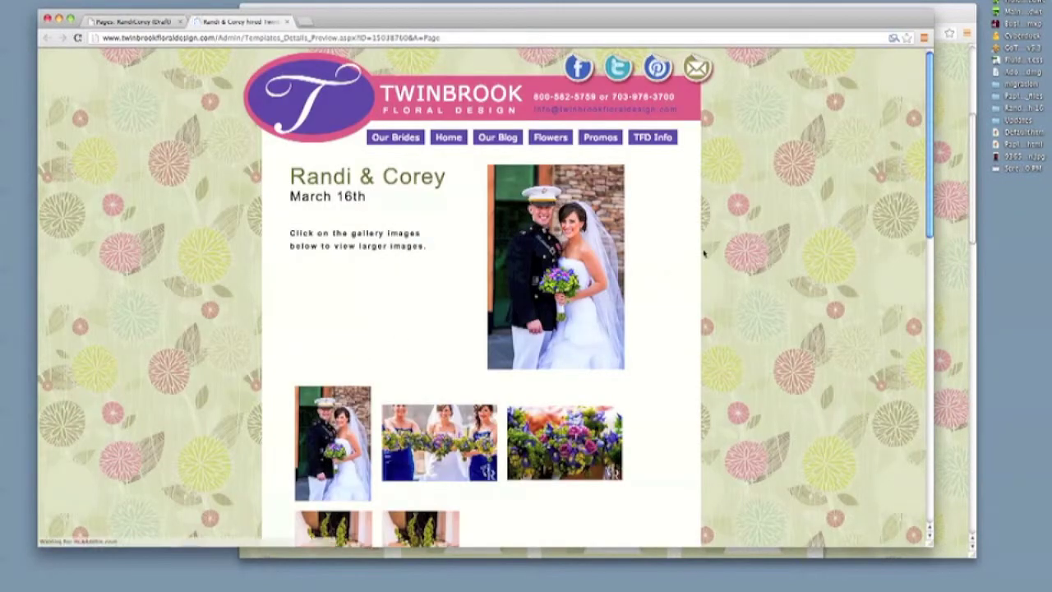
{"action": "scroll", "coordinate": [704, 255], "scroll_direction": "down", "scroll_amount": 5}
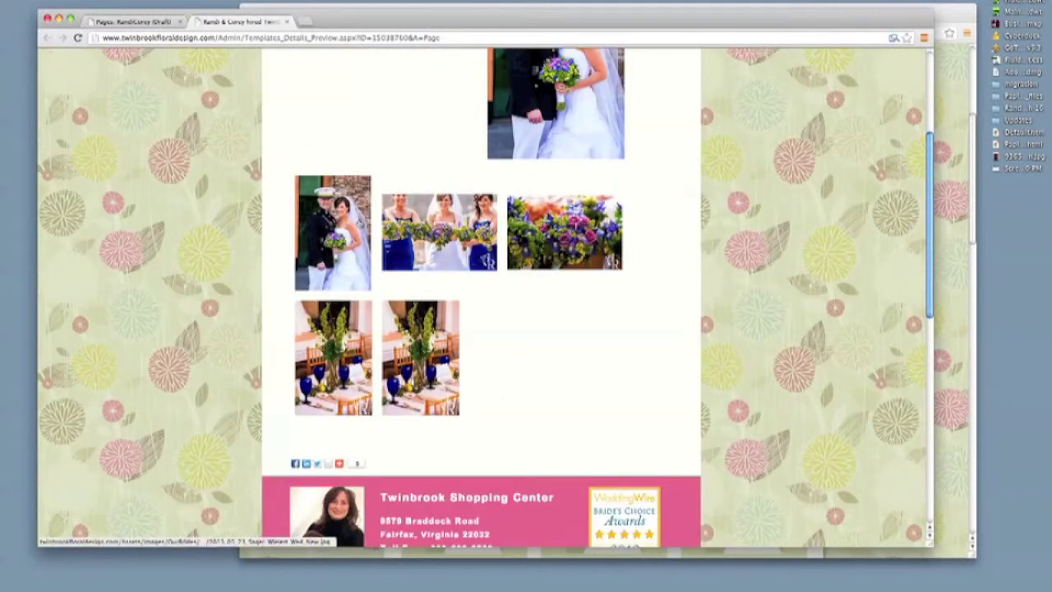
{"action": "left_click", "coordinate": [358, 225]}
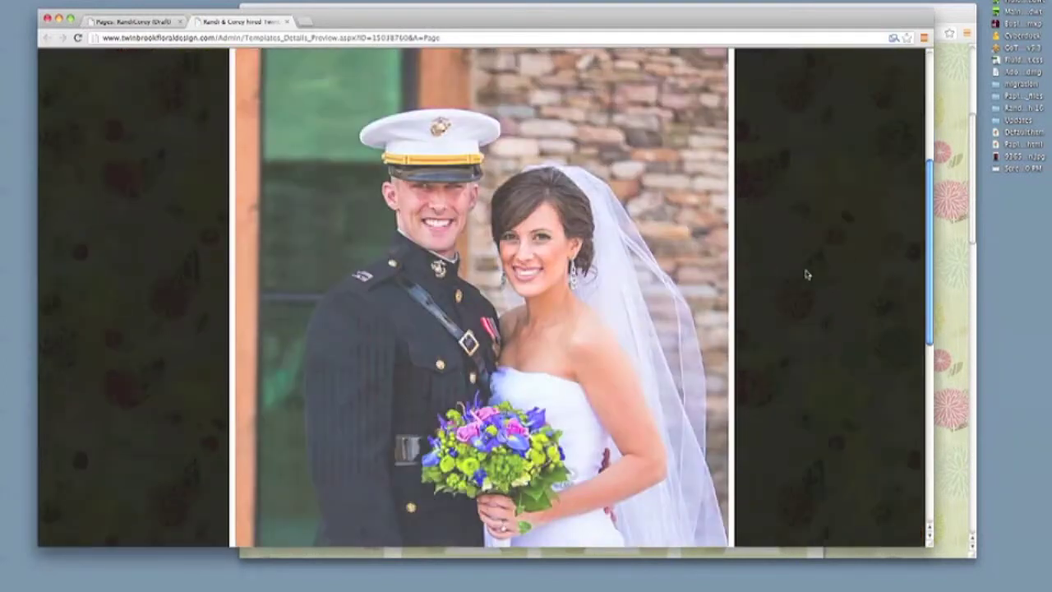
{"action": "scroll", "coordinate": [804, 275], "scroll_direction": "down", "scroll_amount": 9}
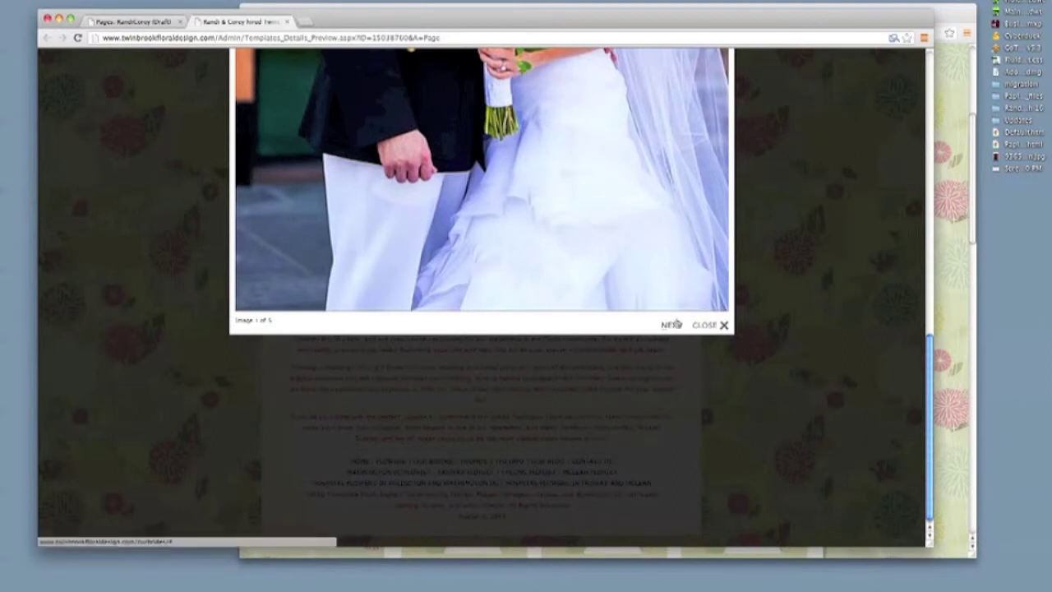
- Go through the enlarged gallery photos up to the table centerpiece image, and close the enlarged view
{"action": "left_click", "coordinate": [675, 323]}
{"action": "scroll", "coordinate": [812, 281], "scroll_direction": "up", "scroll_amount": 5}
{"action": "scroll", "coordinate": [813, 284], "scroll_direction": "up", "scroll_amount": 4}
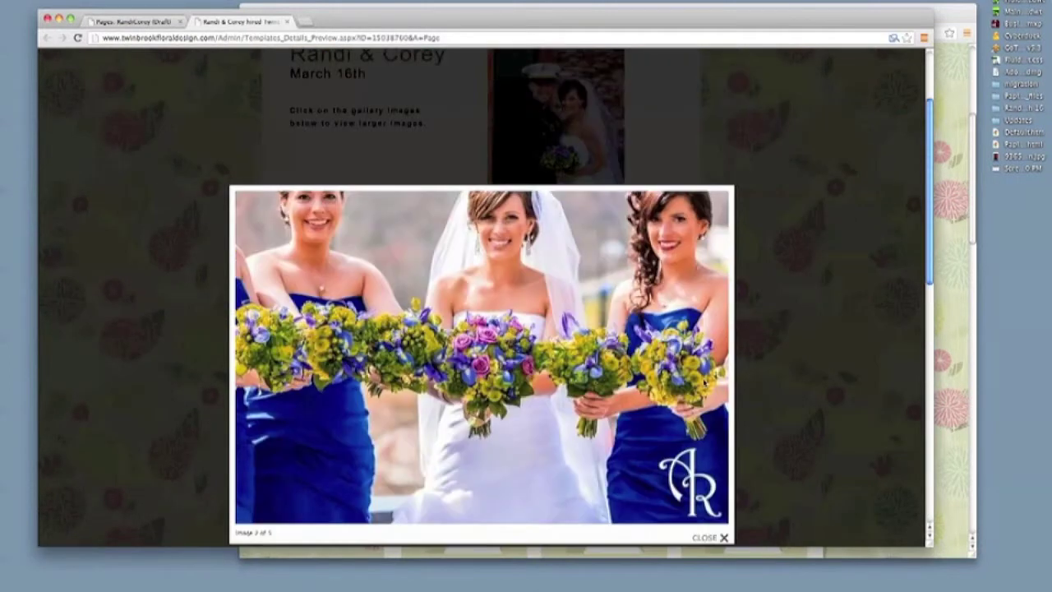
{"action": "left_click", "coordinate": [669, 537]}
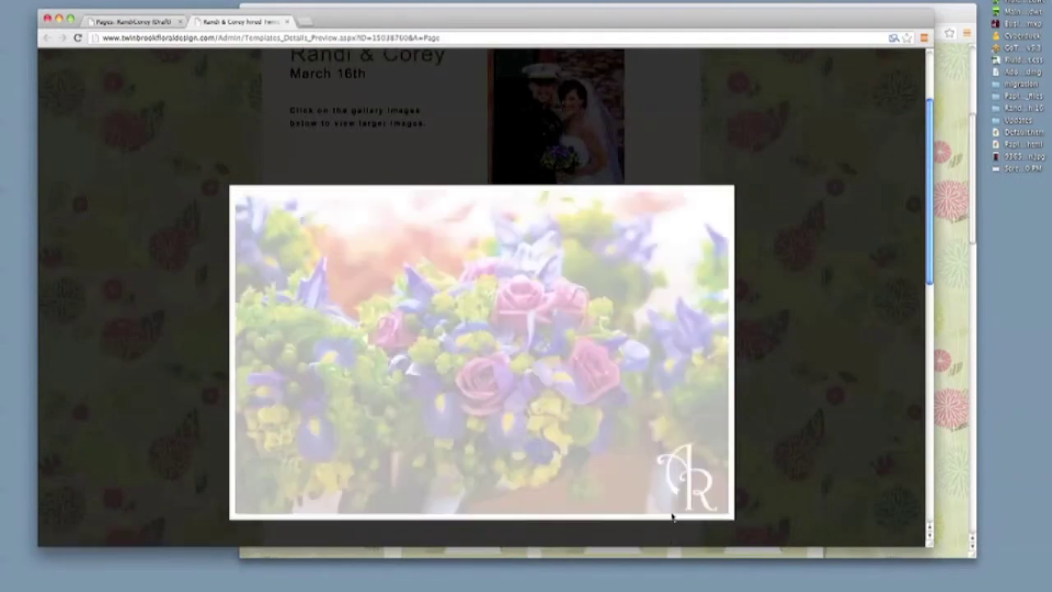
{"action": "left_click", "coordinate": [669, 527]}
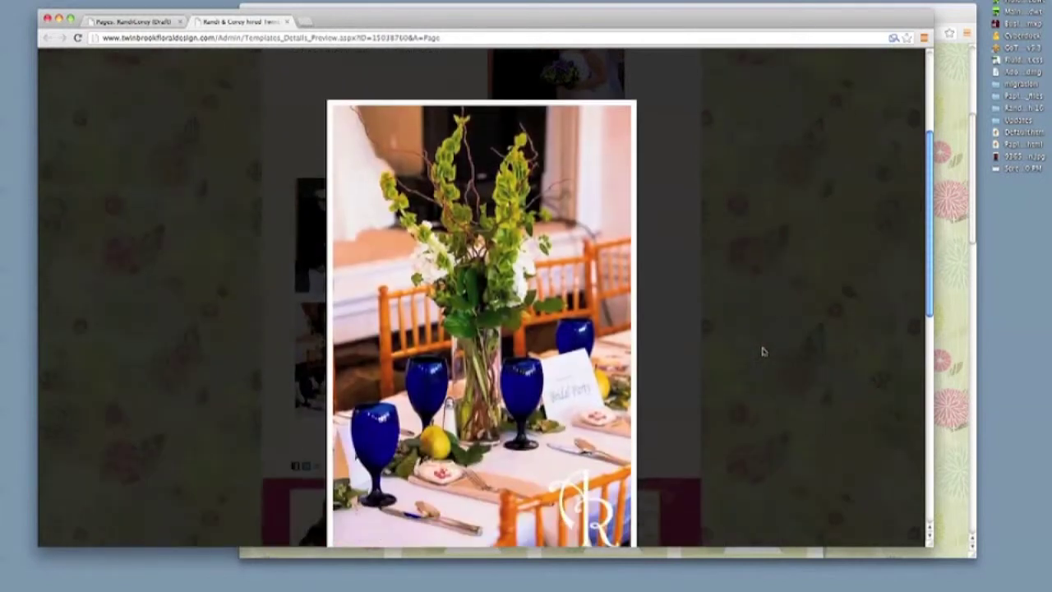
{"action": "scroll", "coordinate": [759, 353], "scroll_direction": "down", "scroll_amount": 3}
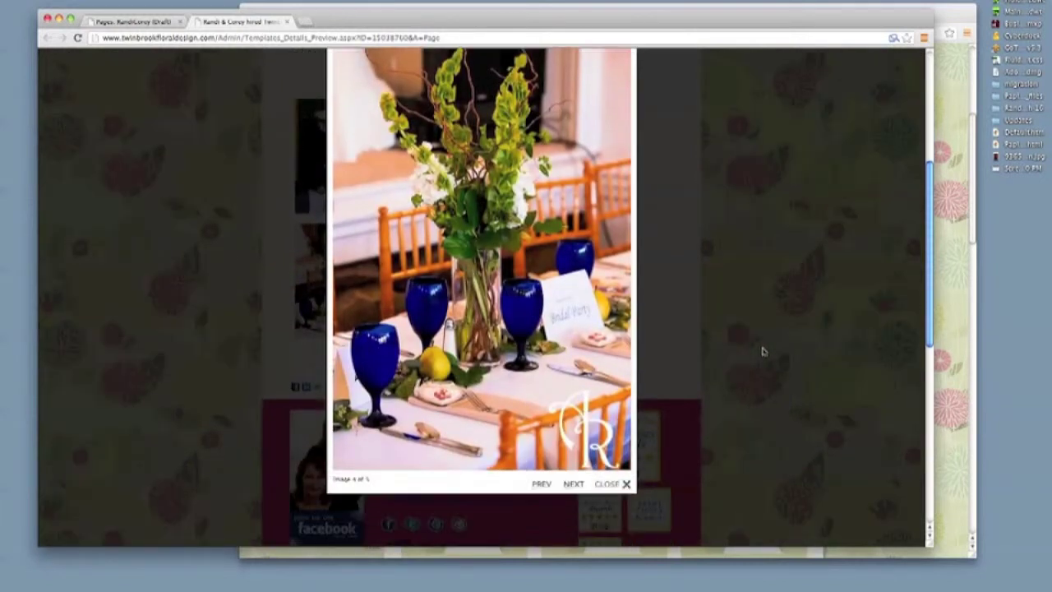
{"action": "left_click", "coordinate": [626, 485]}
- Examine the previewed page's gallery thumbnails, main portrait and heading text for layout and photo selection
{"action": "scroll", "coordinate": [629, 375], "scroll_direction": "up", "scroll_amount": 1}
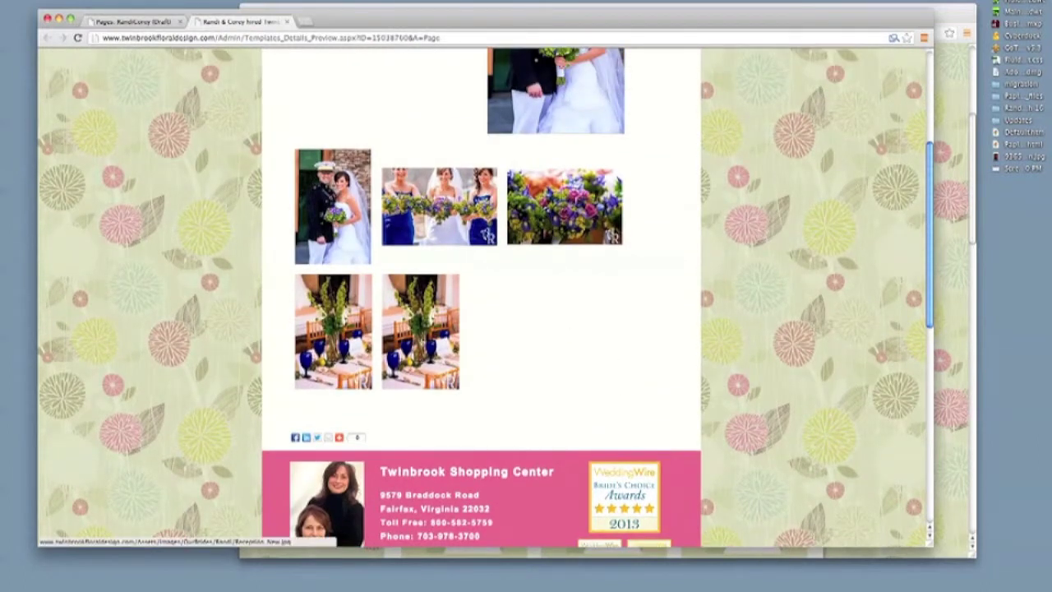
{"action": "mouse_move", "coordinate": [420, 332]}
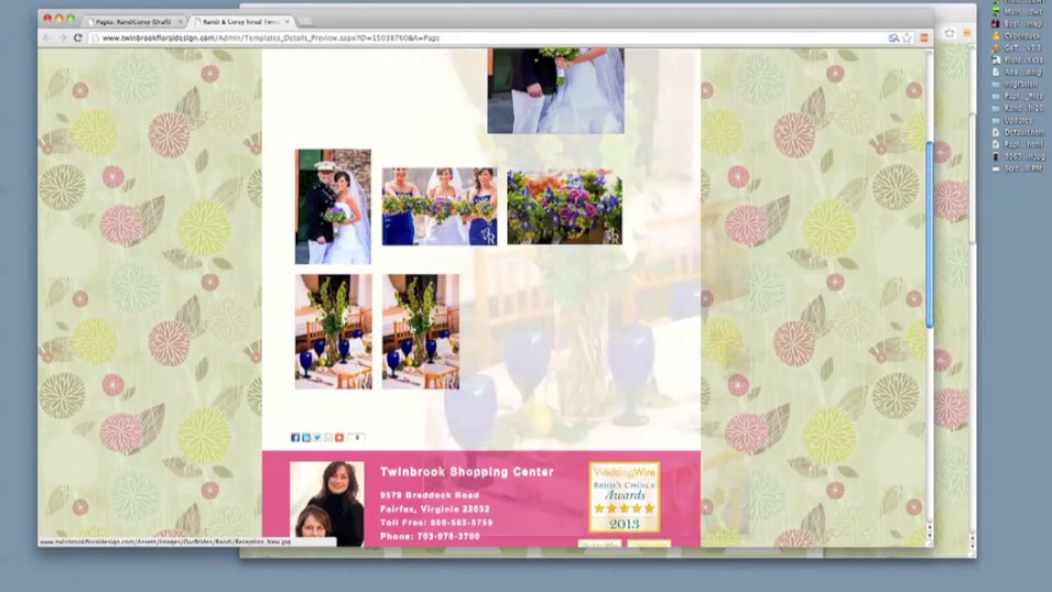
{"action": "scroll", "coordinate": [542, 324], "scroll_direction": "up", "scroll_amount": 5}
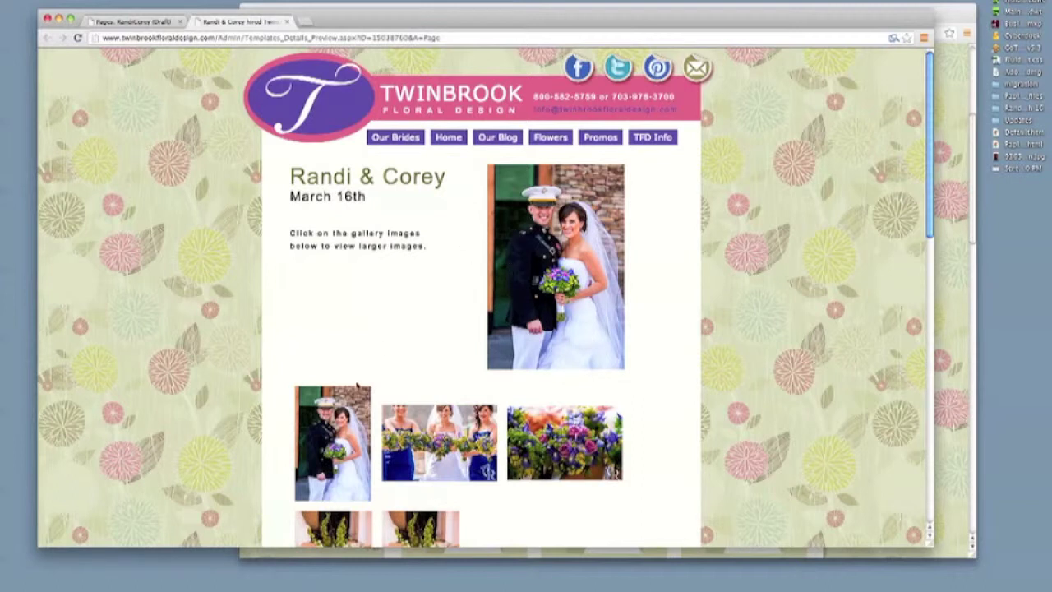
{"action": "left_click", "coordinate": [335, 420]}
{"action": "left_click", "coordinate": [345, 348]}
{"action": "scroll", "coordinate": [482, 289], "scroll_direction": "down", "scroll_amount": 1}
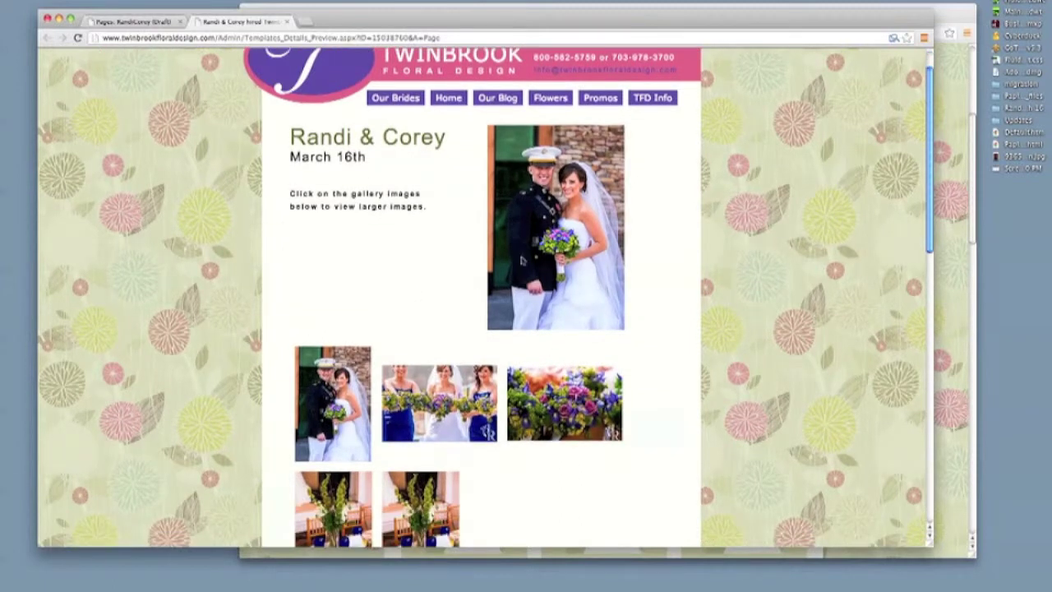
{"action": "scroll", "coordinate": [526, 257], "scroll_direction": "down", "scroll_amount": 1}
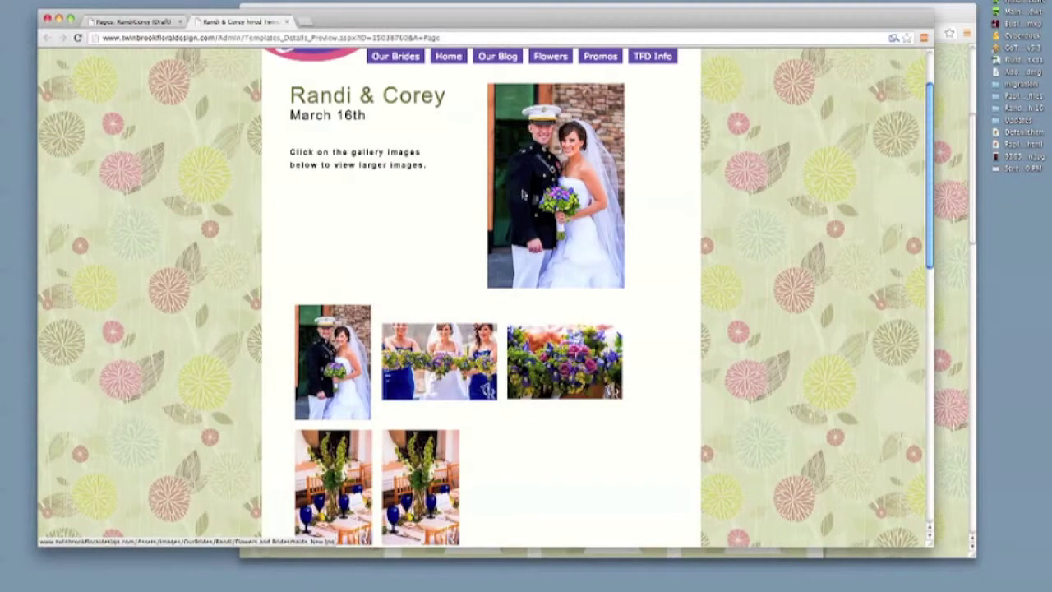
{"action": "scroll", "coordinate": [454, 265], "scroll_direction": "up", "scroll_amount": 1}
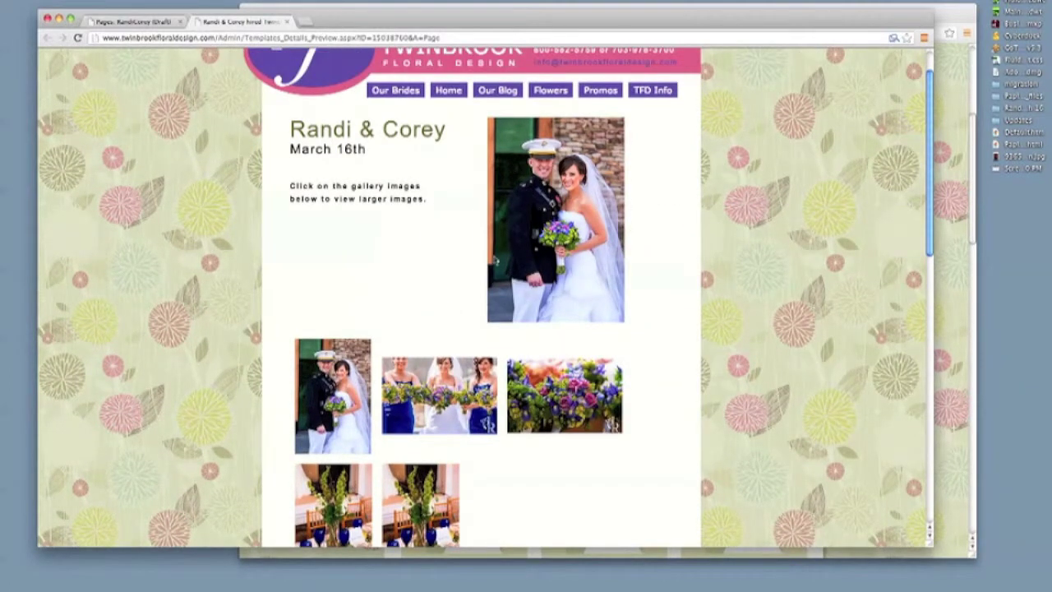
{"action": "scroll", "coordinate": [456, 267], "scroll_direction": "up", "scroll_amount": 1}
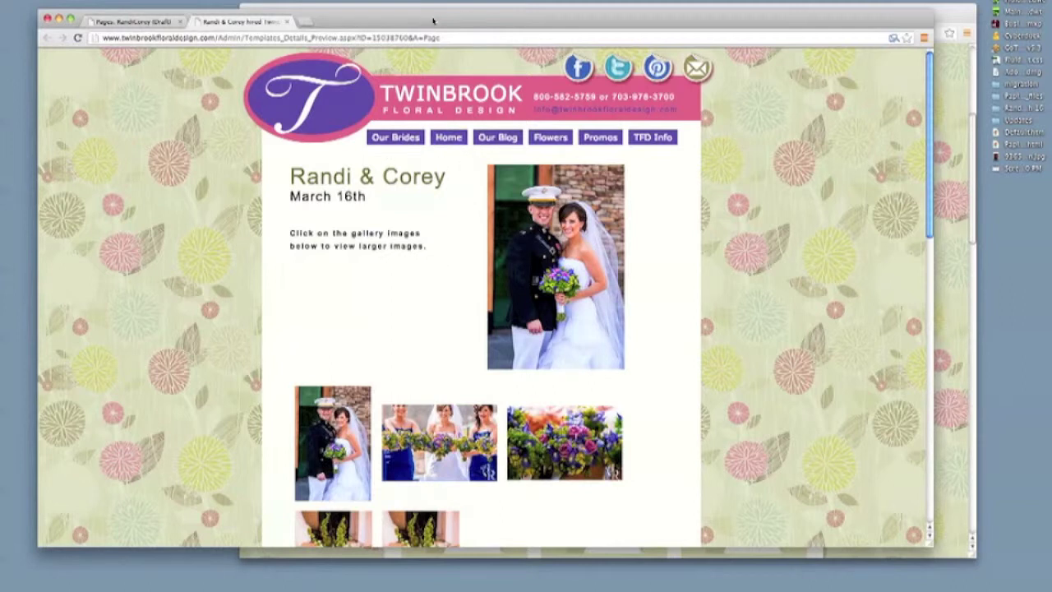
- Return to the page editor, look over the couple's page content once more and publish the page
{"action": "left_click_drag", "start_coordinate": [433, 21], "coordinate": [436, 49]}
{"action": "left_click", "coordinate": [140, 49]}
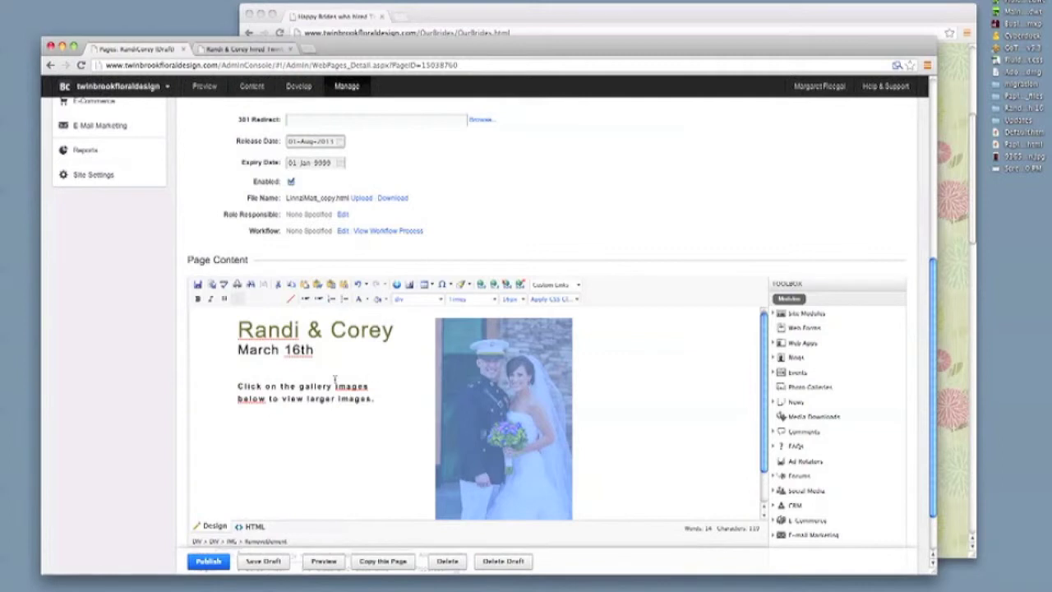
{"action": "scroll", "coordinate": [334, 378], "scroll_direction": "down", "scroll_amount": 2}
{"action": "scroll", "coordinate": [334, 380], "scroll_direction": "up", "scroll_amount": 2}
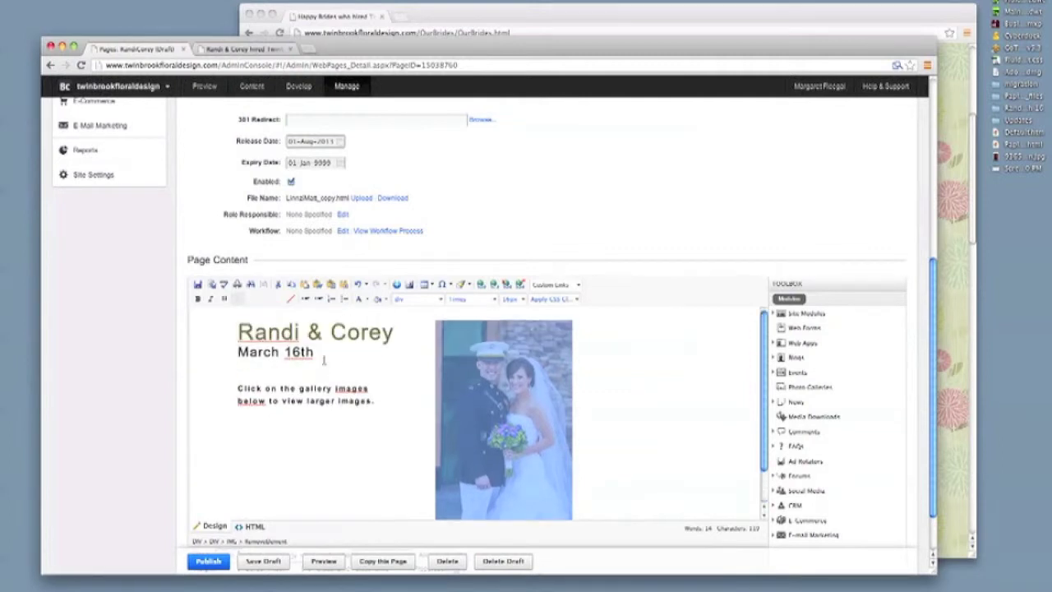
{"action": "scroll", "coordinate": [326, 365], "scroll_direction": "down", "scroll_amount": 3}
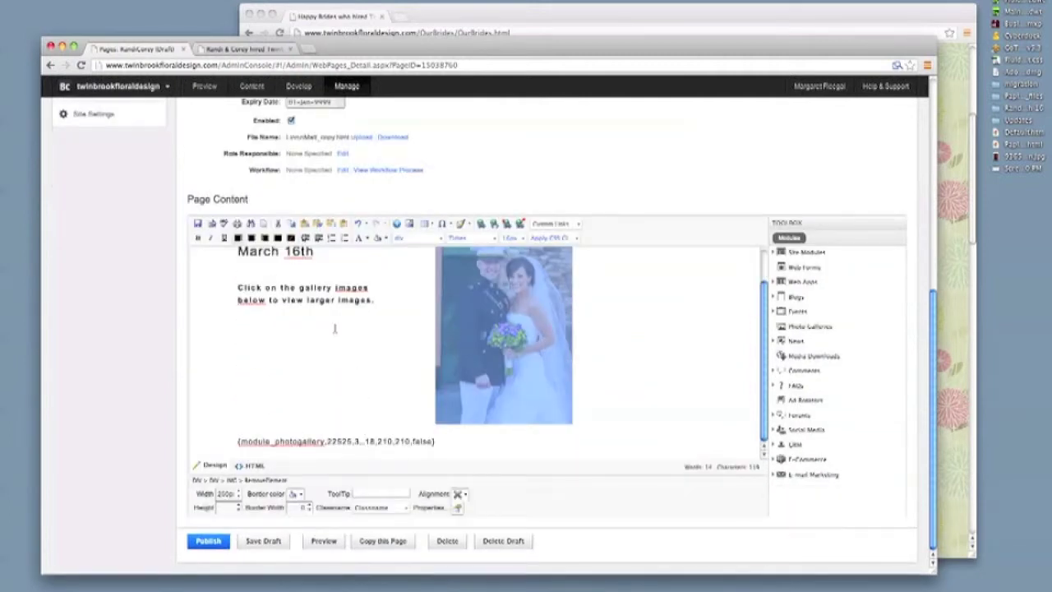
{"action": "scroll", "coordinate": [344, 332], "scroll_direction": "up", "scroll_amount": 2}
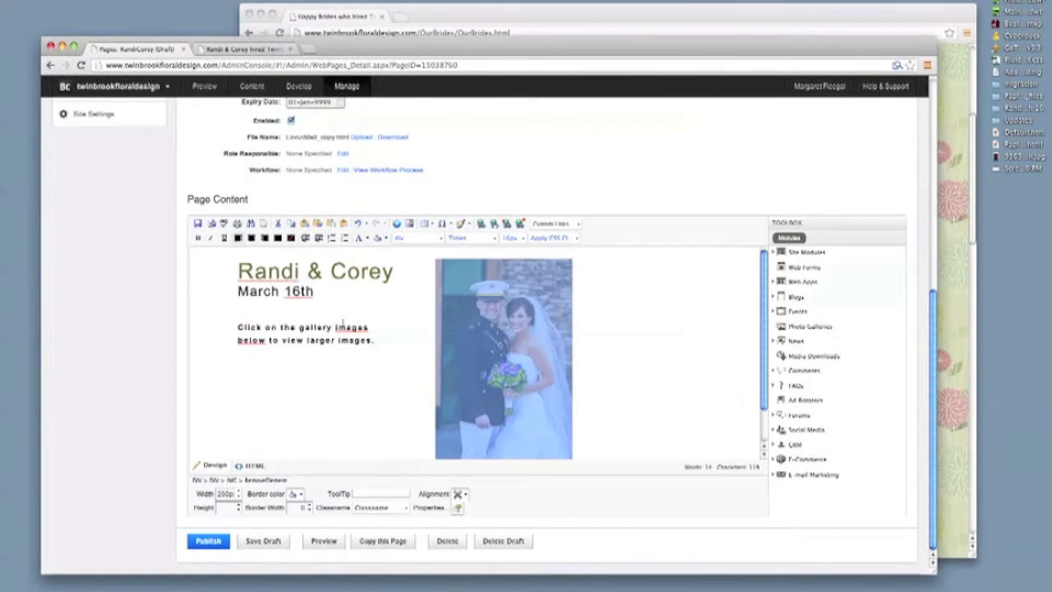
{"action": "scroll", "coordinate": [344, 327], "scroll_direction": "up", "scroll_amount": 3}
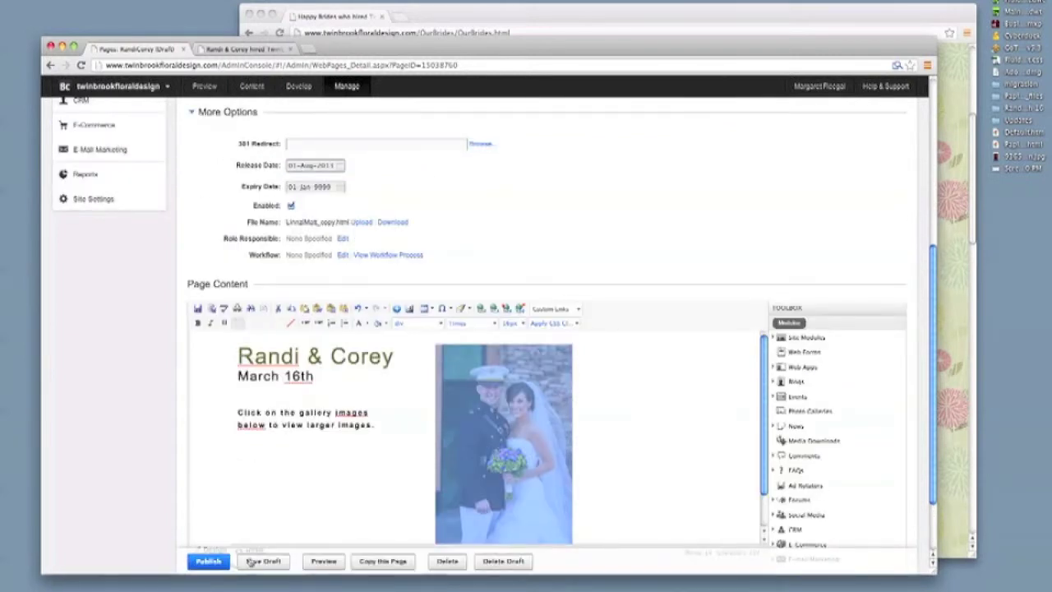
{"action": "left_click", "coordinate": [216, 564]}
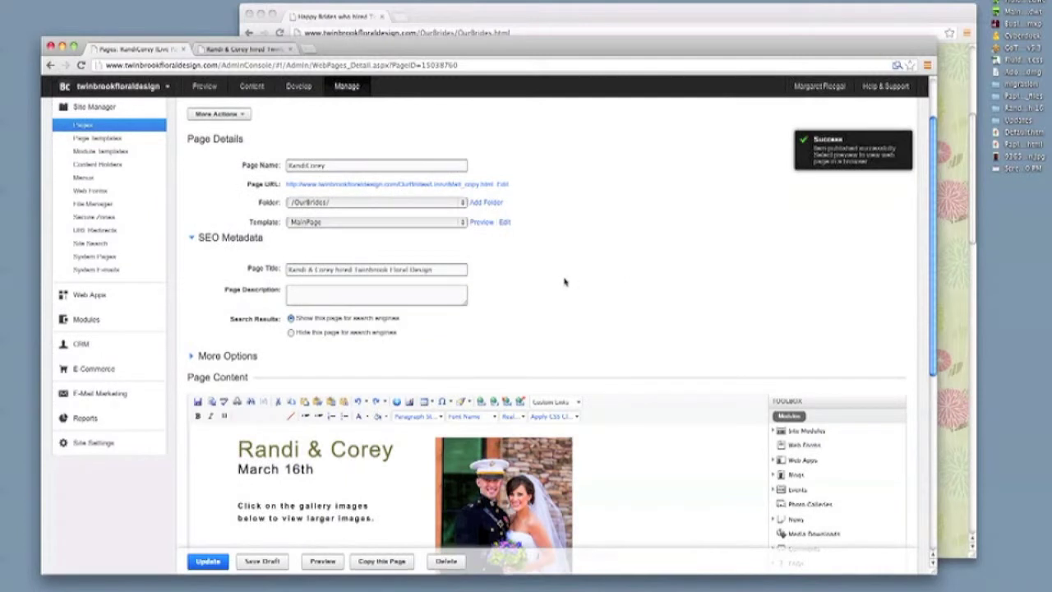
- Check the file name OurBrides.html in the address of the live Our Brides page and return to the admin console
{"action": "scroll", "coordinate": [564, 282], "scroll_direction": "down", "scroll_amount": 1}
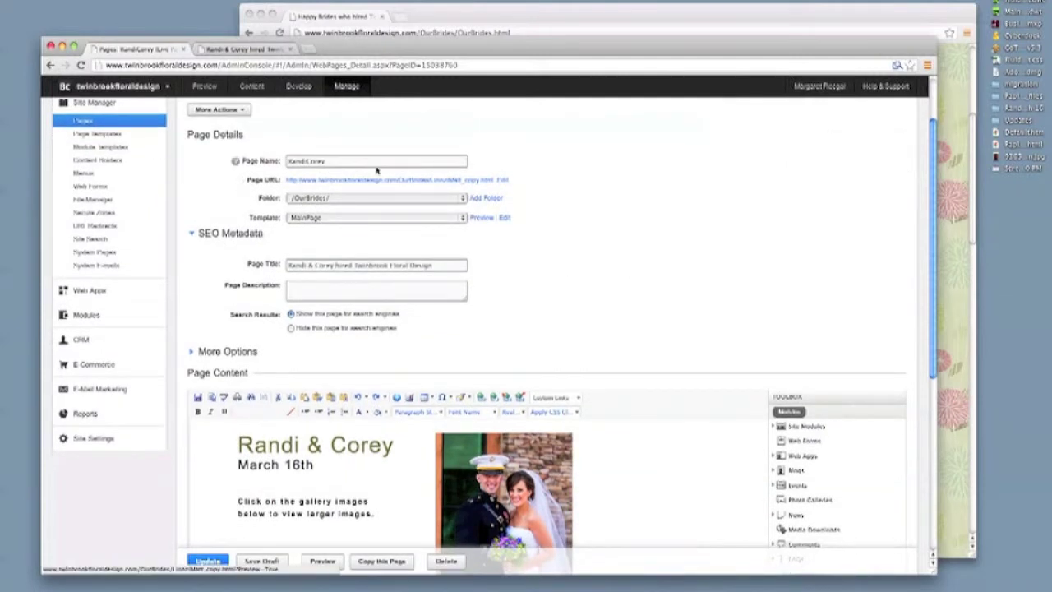
{"action": "left_click", "coordinate": [498, 15]}
{"action": "scroll", "coordinate": [552, 225], "scroll_direction": "up", "scroll_amount": 5}
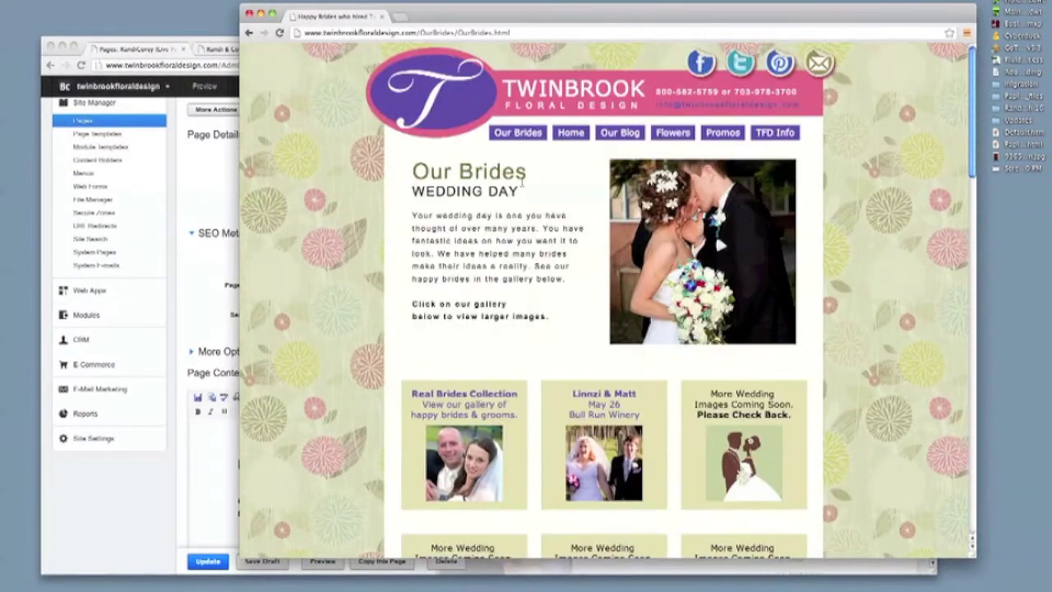
{"action": "left_click_drag", "start_coordinate": [458, 32], "coordinate": [515, 33]}
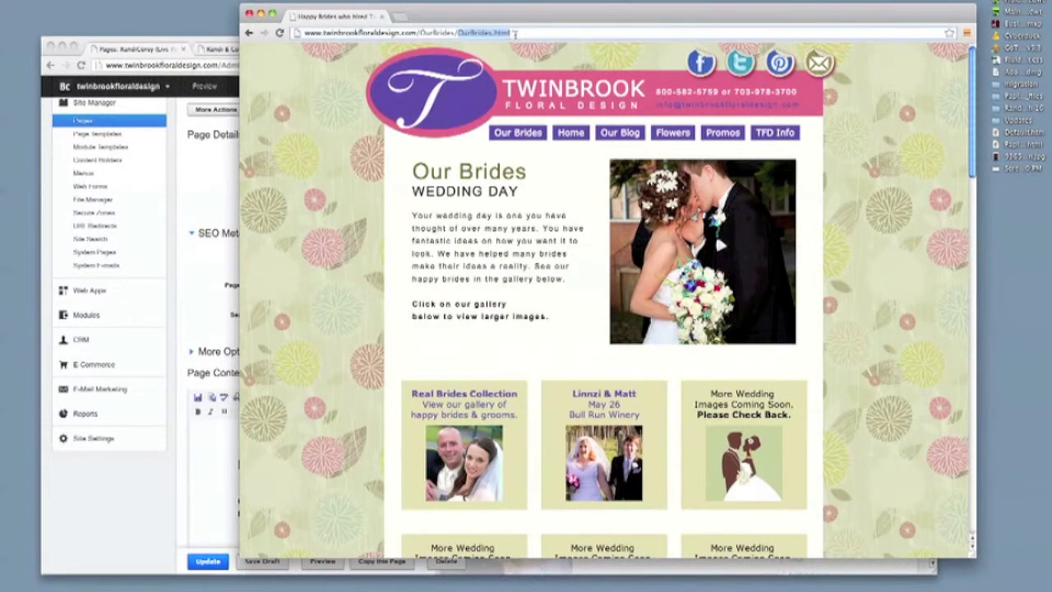
{"action": "left_click", "coordinate": [178, 356]}
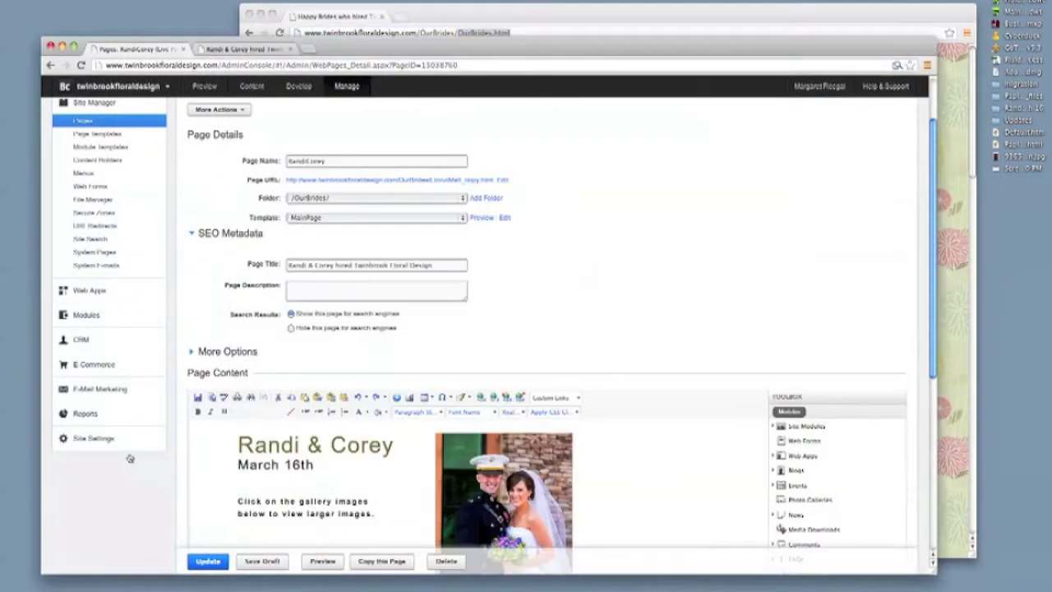
{"action": "left_click", "coordinate": [99, 123]}
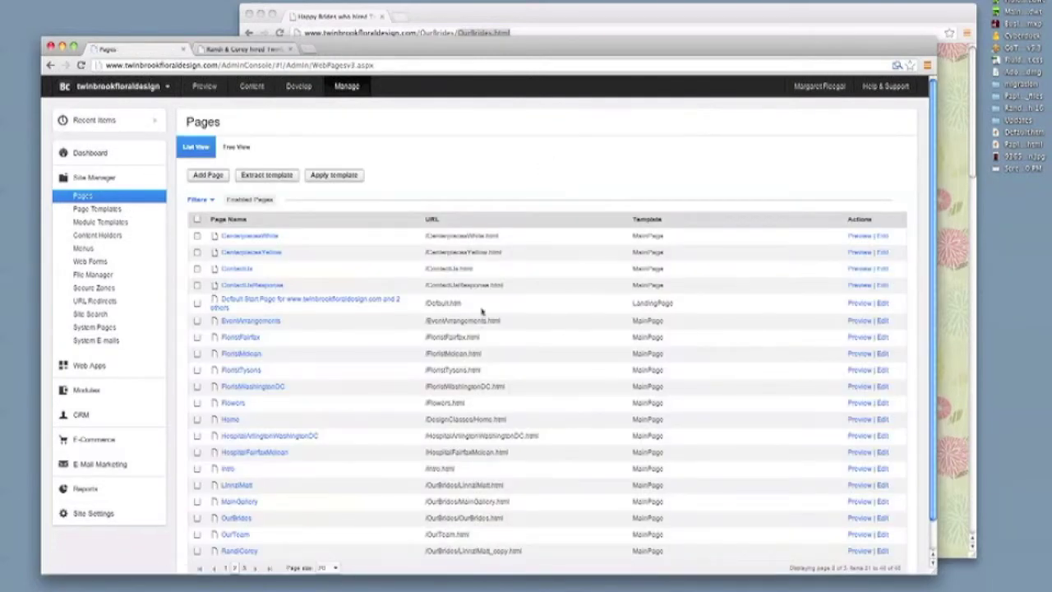
{"action": "scroll", "coordinate": [483, 312], "scroll_direction": "down", "scroll_amount": 2}
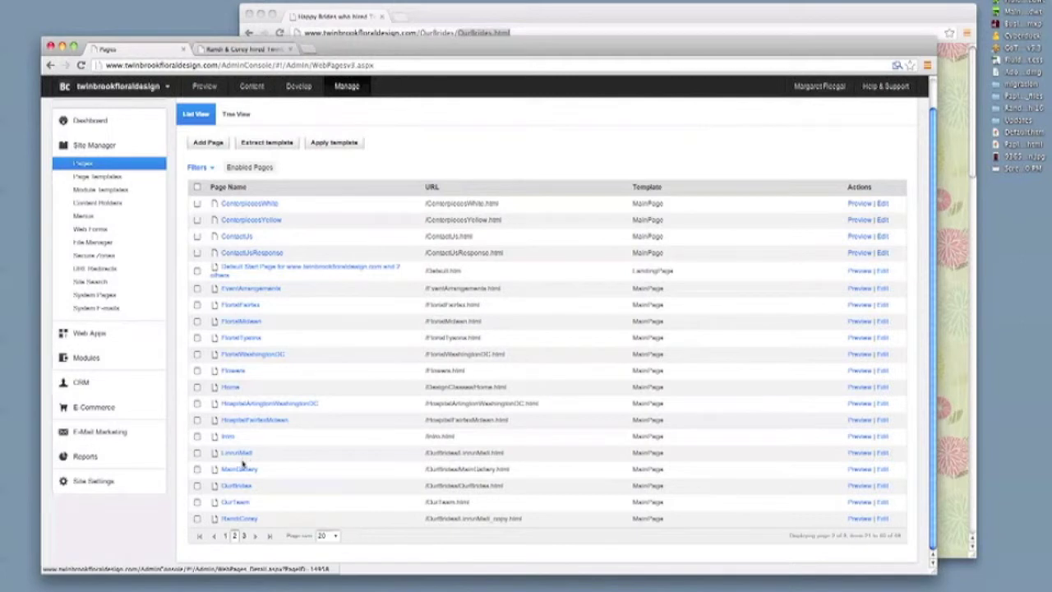
{"action": "left_click", "coordinate": [245, 520]}
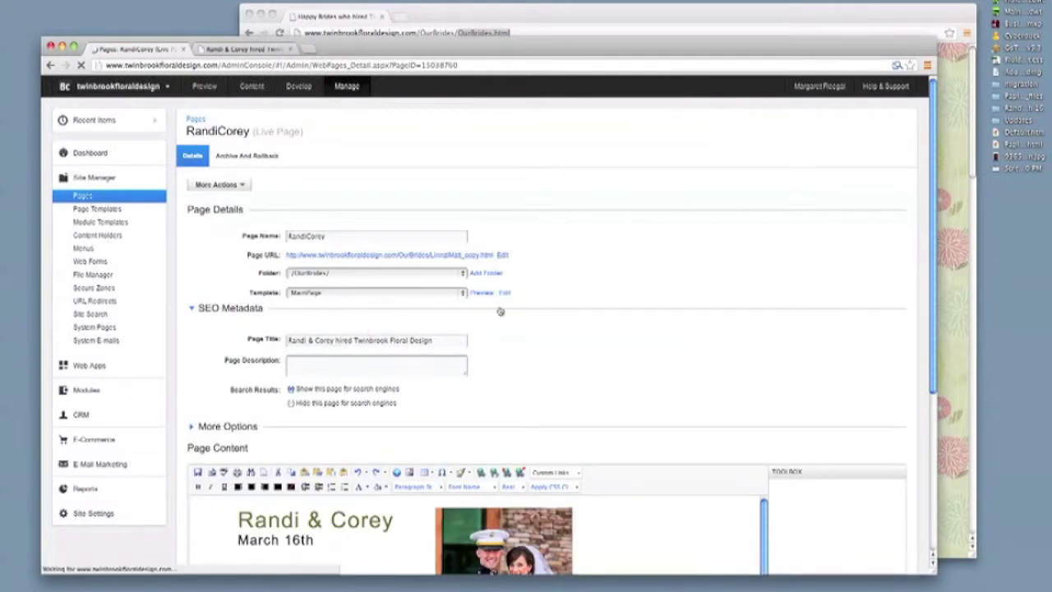
{"action": "mouse_move", "coordinate": [101, 132]}
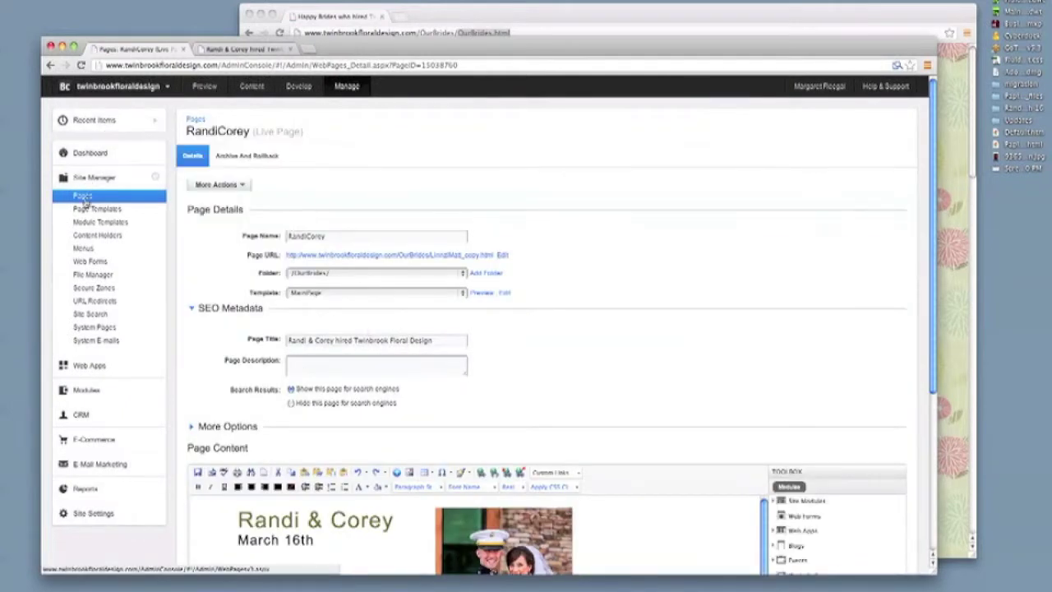
- Open the OurBrides page for editing from the site's page list and compare its wedding tiles with the live Our Brides page
{"action": "left_click", "coordinate": [83, 199]}
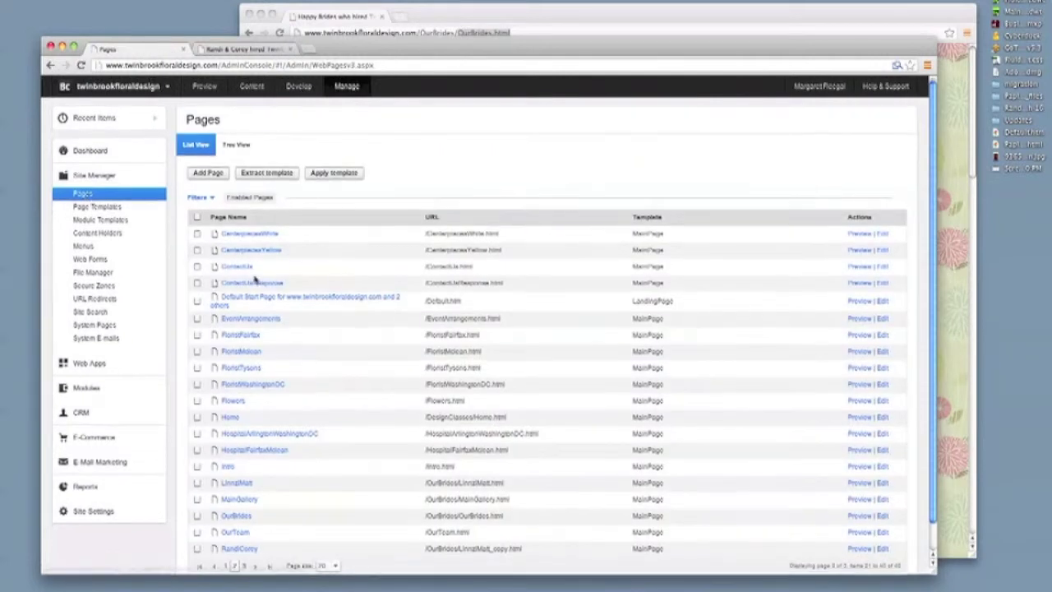
{"action": "scroll", "coordinate": [251, 329], "scroll_direction": "down", "scroll_amount": 1}
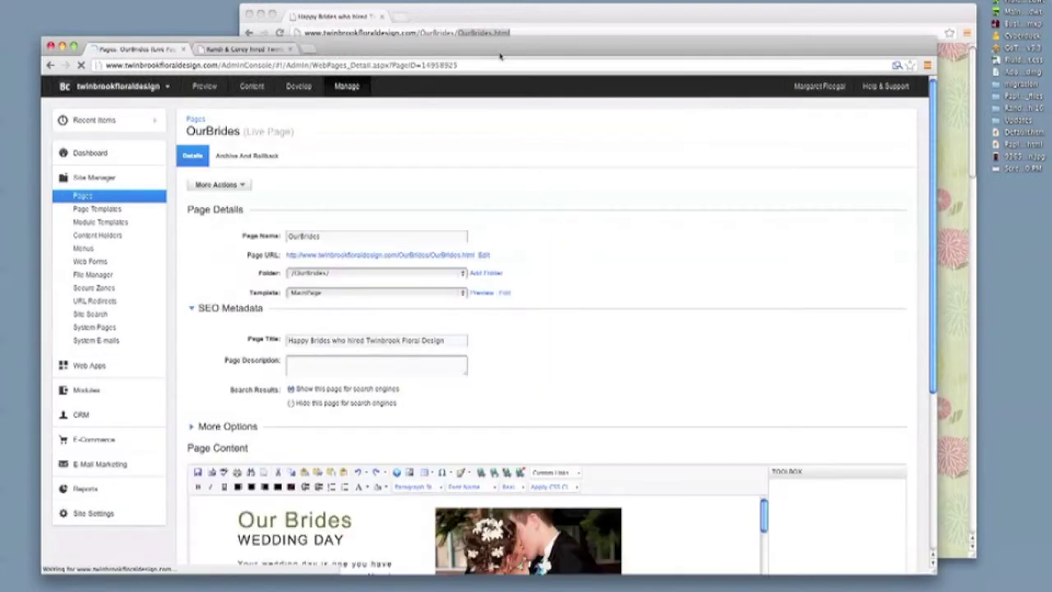
{"action": "scroll", "coordinate": [526, 247], "scroll_direction": "down", "scroll_amount": 10}
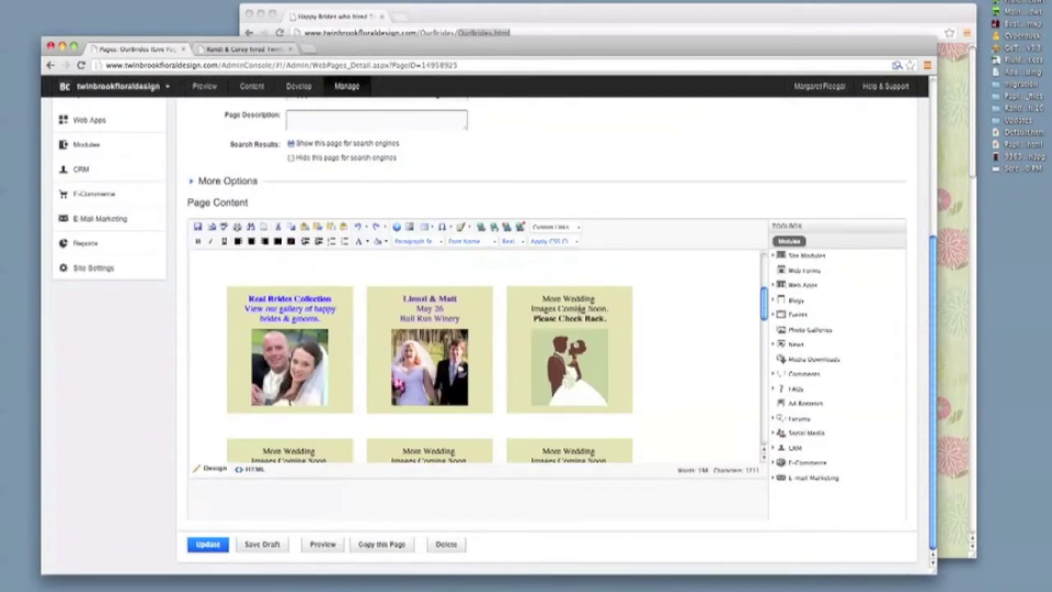
{"action": "scroll", "coordinate": [493, 355], "scroll_direction": "down", "scroll_amount": 3}
{"action": "scroll", "coordinate": [493, 356], "scroll_direction": "up", "scroll_amount": 4}
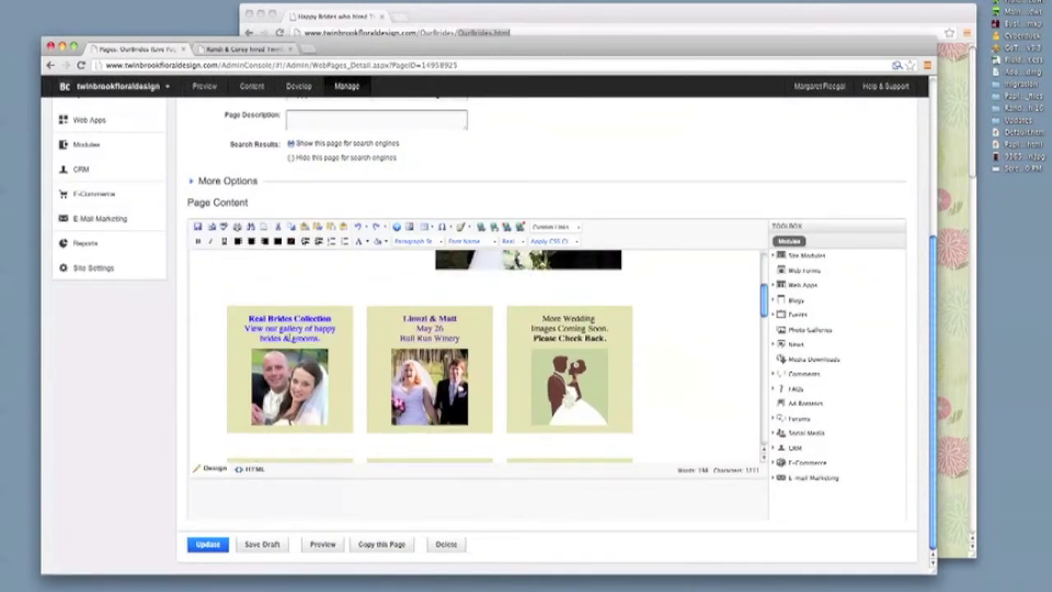
{"action": "left_click", "coordinate": [966, 235]}
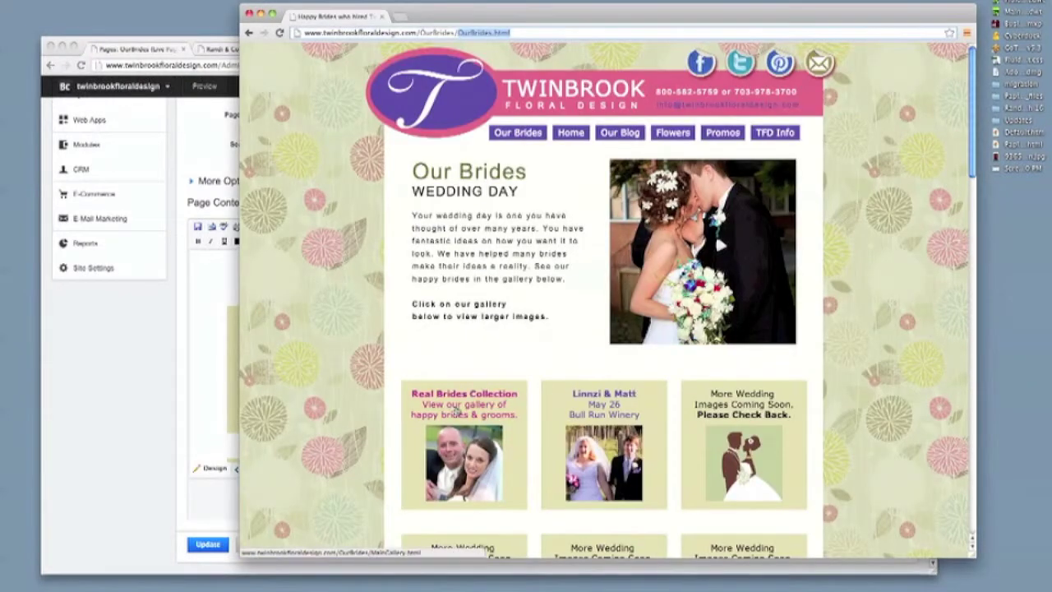
- Replace the "More Wedding" line in the third wedding tile of the OurBrides page with the new couple's first names
{"action": "left_click", "coordinate": [207, 380]}
{"action": "scroll", "coordinate": [340, 315], "scroll_direction": "up", "scroll_amount": 3}
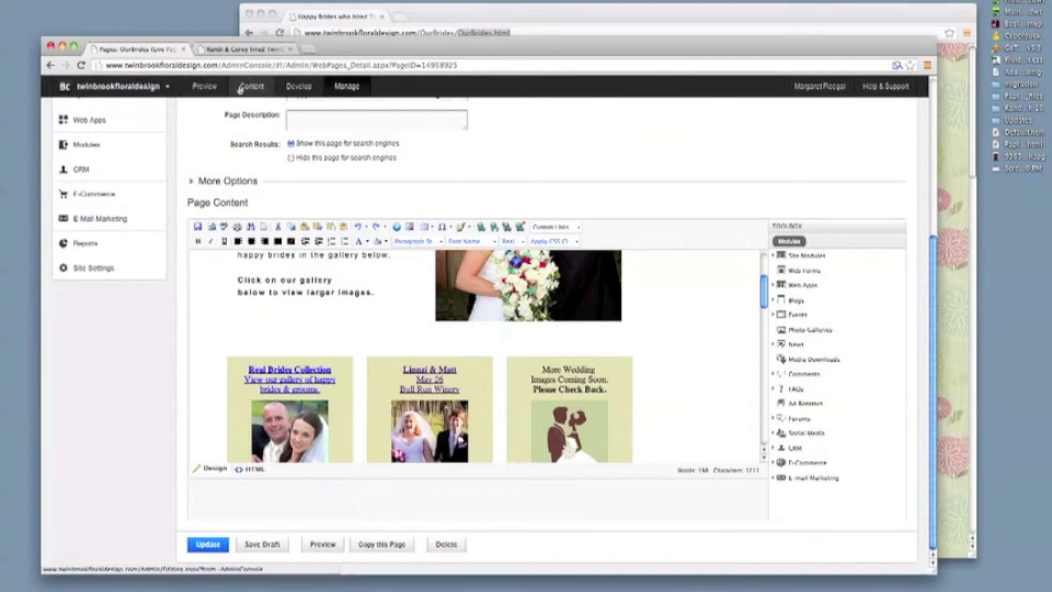
{"action": "scroll", "coordinate": [476, 353], "scroll_direction": "down", "scroll_amount": 2}
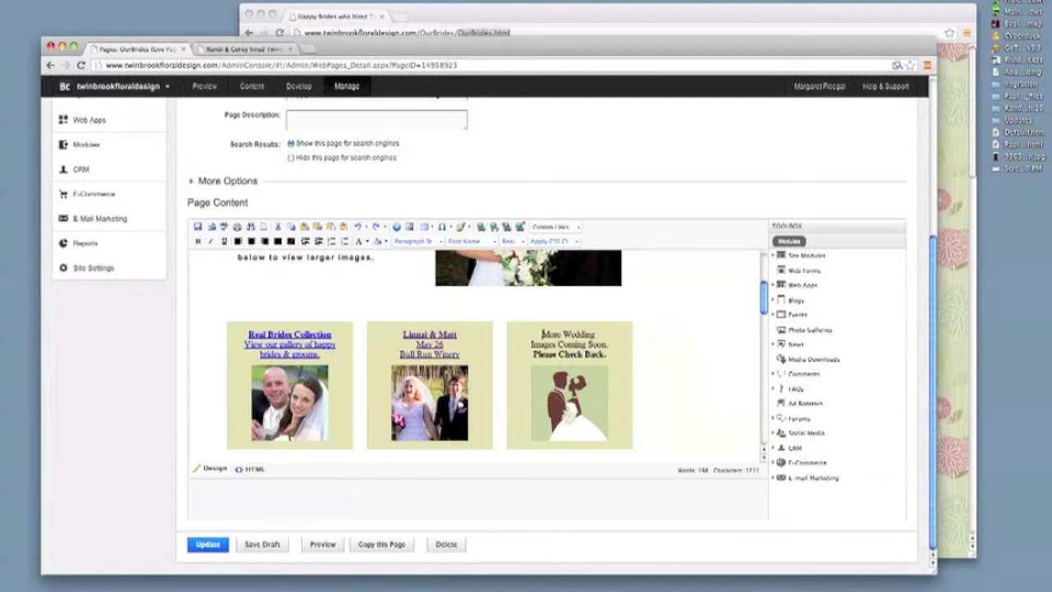
{"action": "left_click_drag", "start_coordinate": [543, 334], "coordinate": [573, 335]}
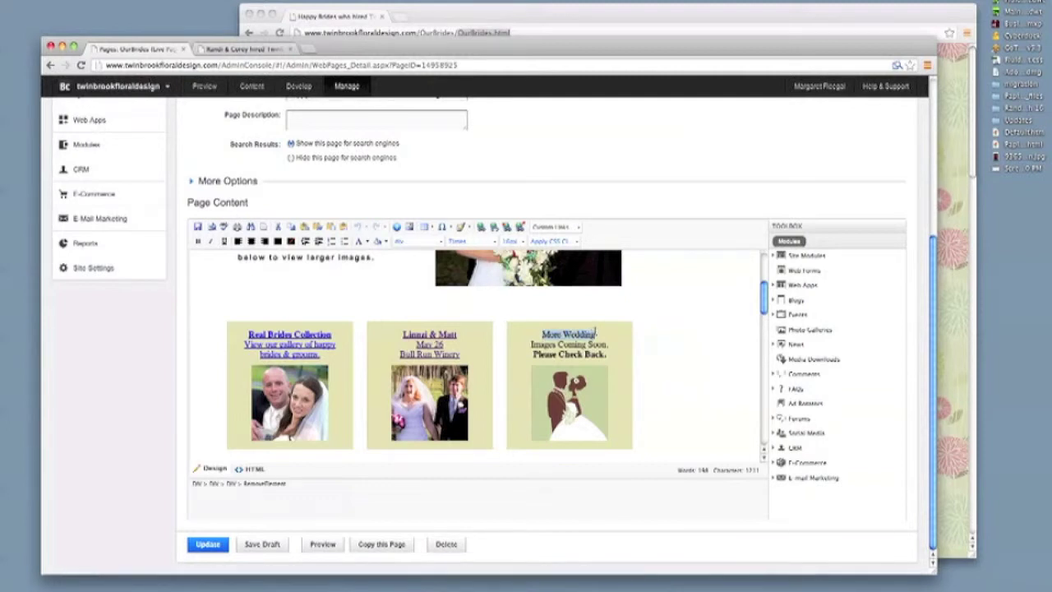
{"action": "key", "text": "BackSpace"}
{"action": "type", "text": "Randi"}
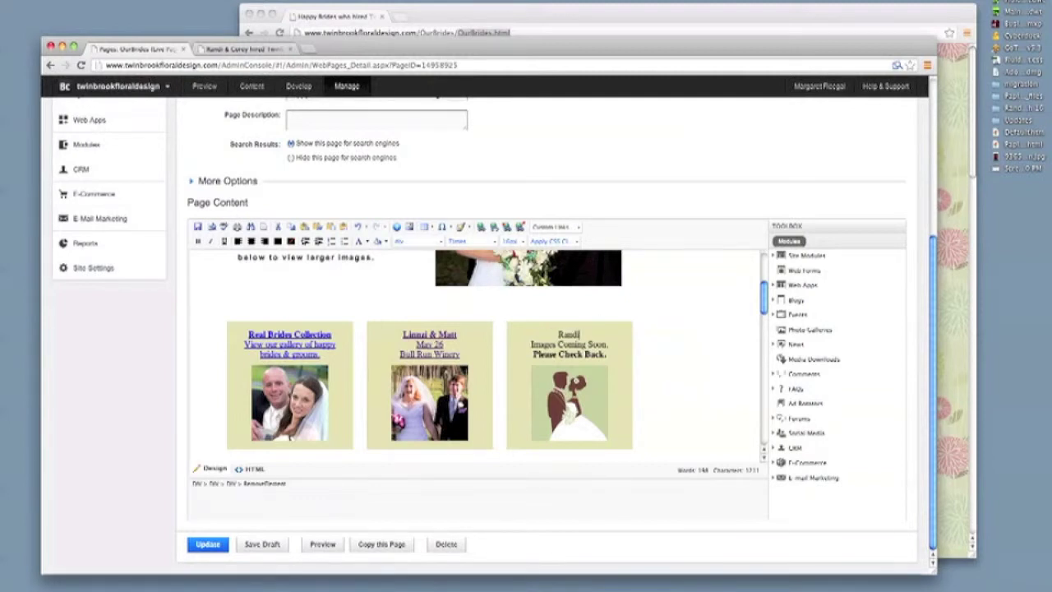
{"action": "type", "text": " & Corey"}
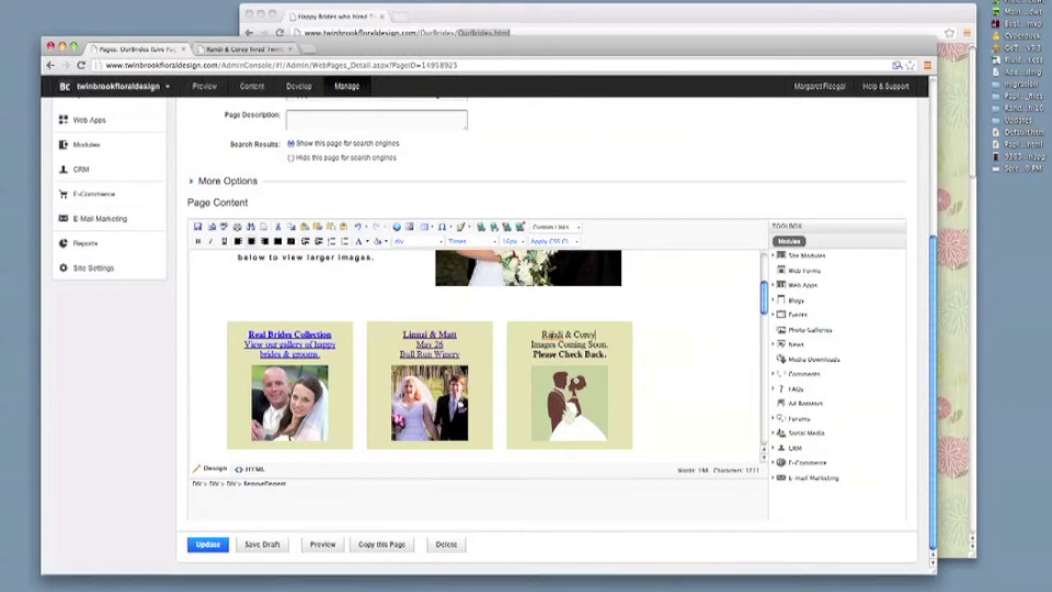
- Replace the third tile's "Images Coming Soon." line with the wedding date March 16th
{"action": "left_click_drag", "start_coordinate": [541, 335], "coordinate": [598, 334]}
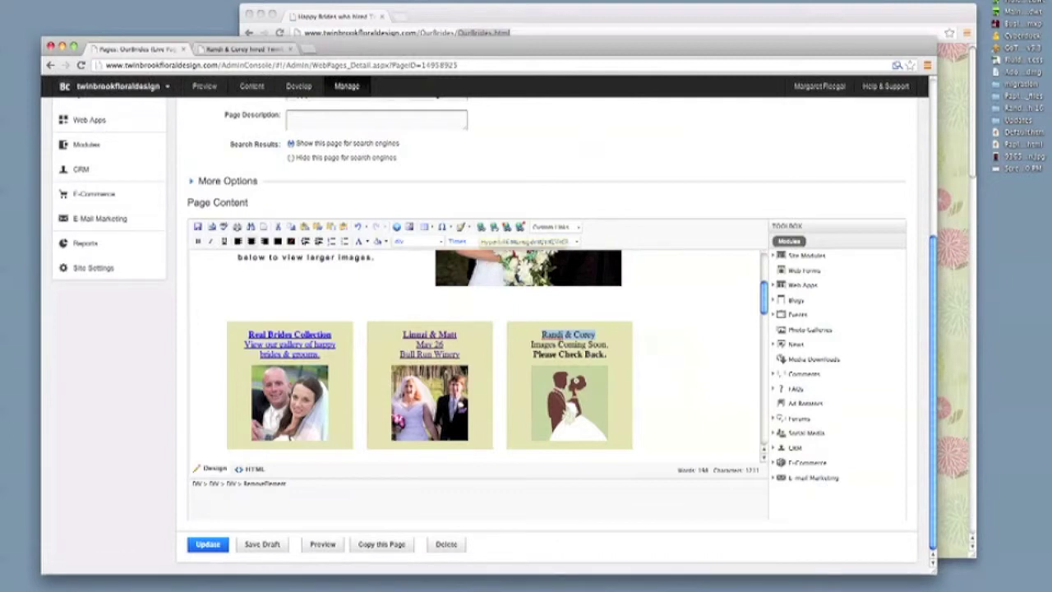
{"action": "left_click_drag", "start_coordinate": [530, 345], "coordinate": [611, 345]}
{"action": "type", "text": "March 16"}
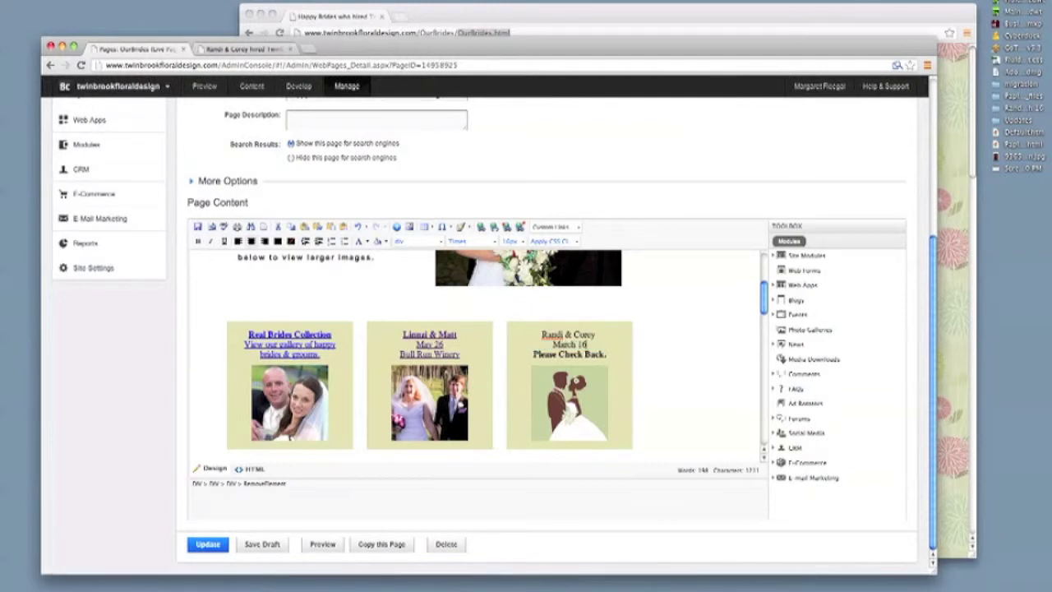
{"action": "type", "text": "th"}
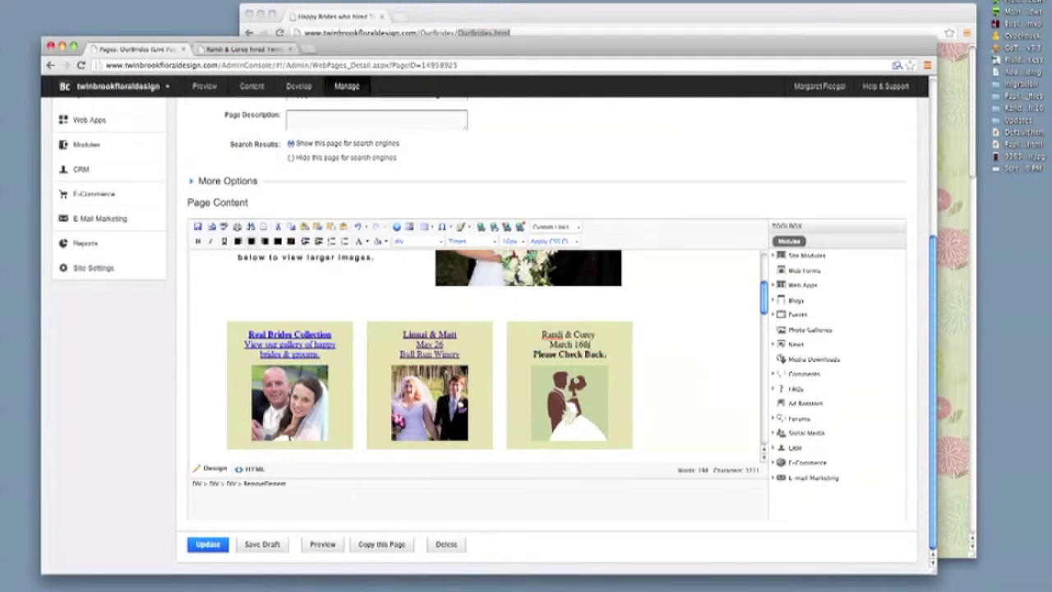
- Replace the third tile's last text line with the venue Rockledge Mansion, copied from the desktop folder's name, and remove its bold formatting
{"action": "left_click", "coordinate": [1019, 109]}
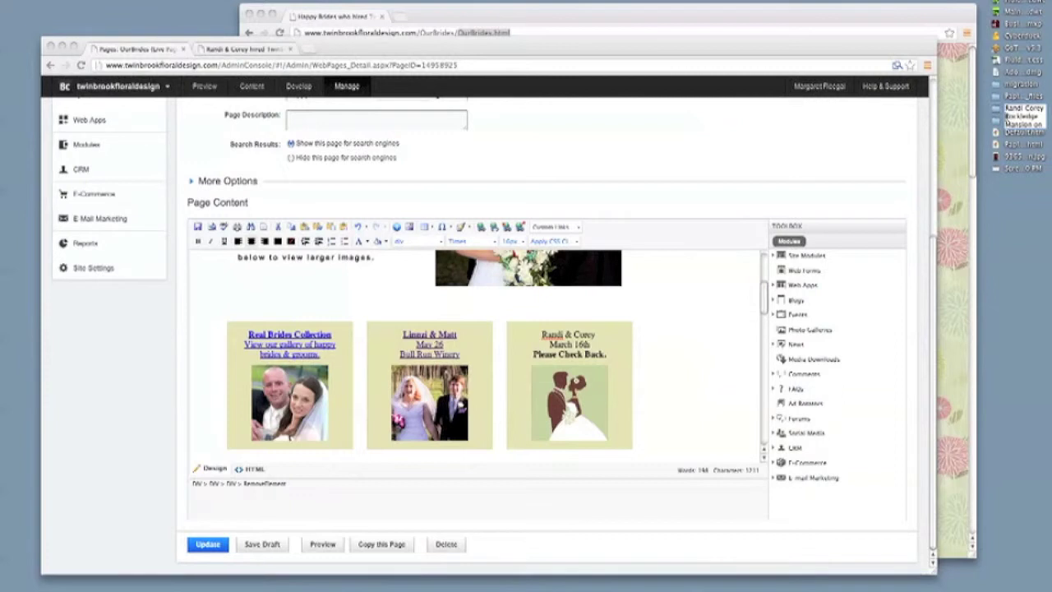
{"action": "left_click_drag", "start_coordinate": [1007, 118], "coordinate": [1032, 121]}
{"action": "key", "text": "super+c"}
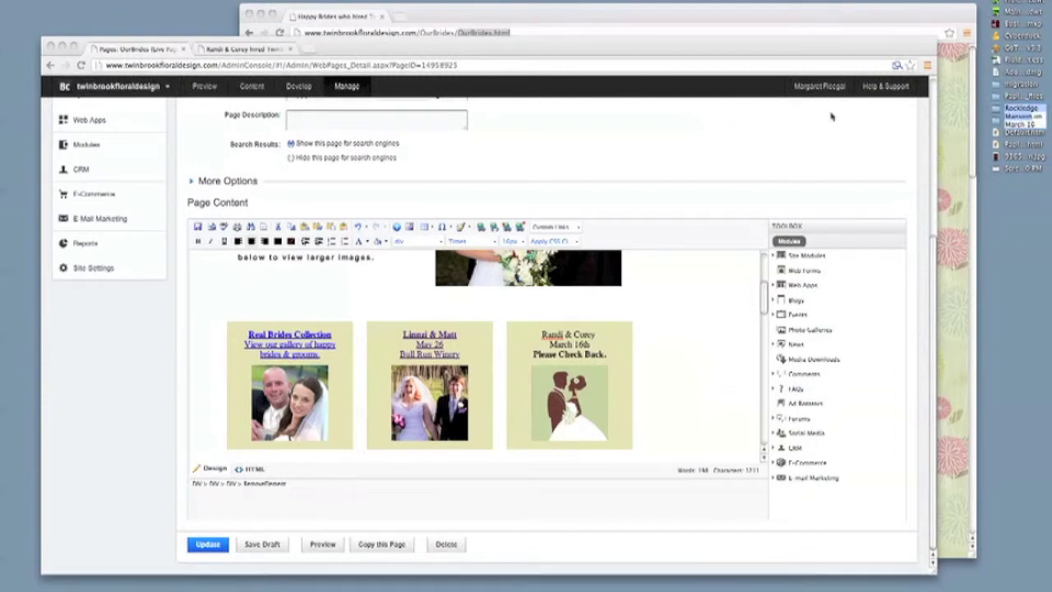
{"action": "left_click", "coordinate": [585, 344]}
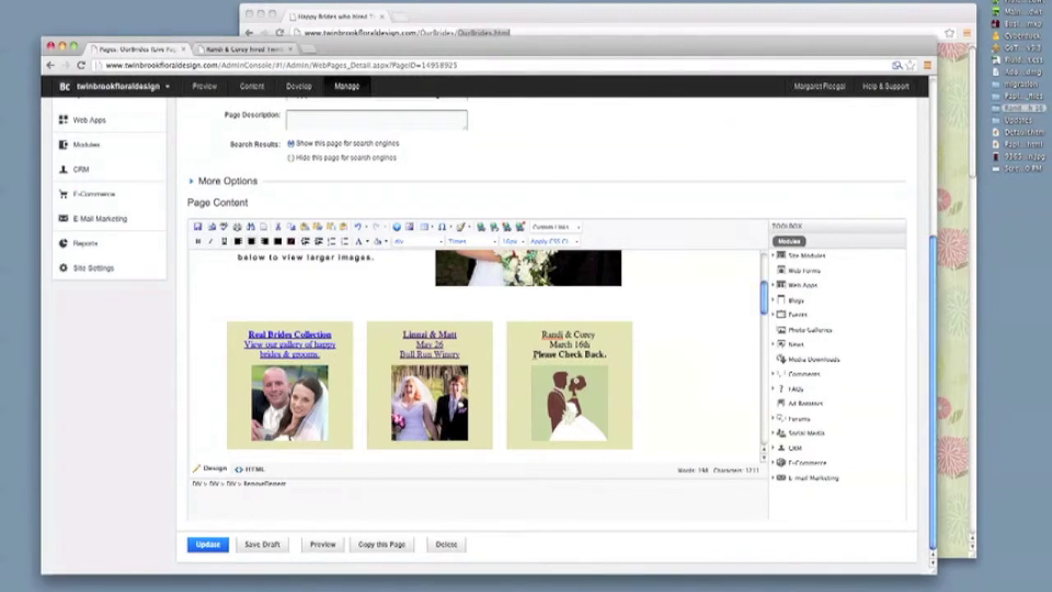
{"action": "left_click_drag", "start_coordinate": [534, 355], "coordinate": [611, 355]}
{"action": "key", "text": "super+v"}
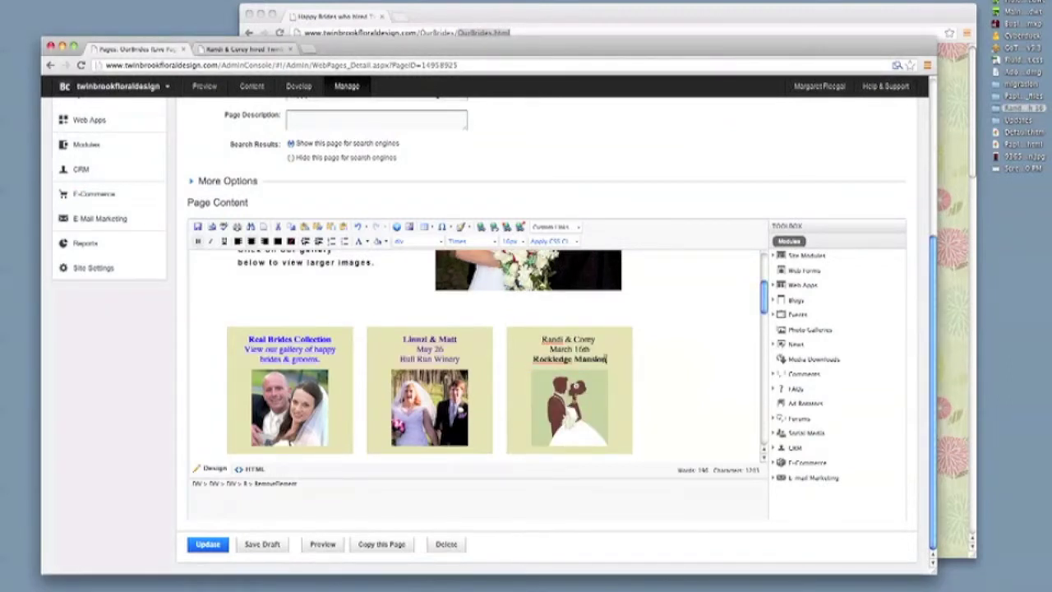
{"action": "left_click_drag", "start_coordinate": [606, 359], "coordinate": [534, 359]}
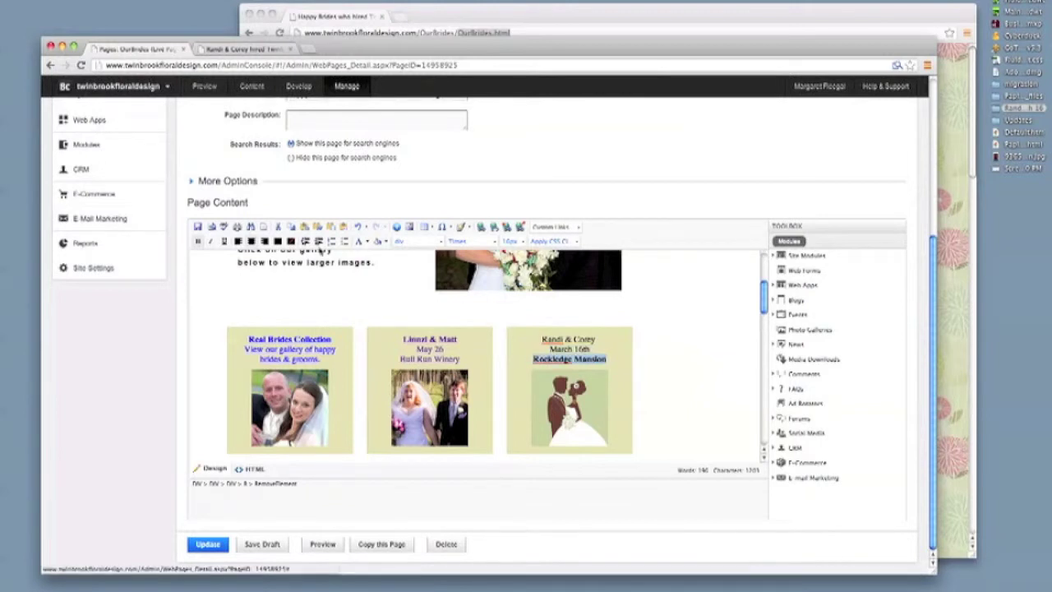
{"action": "left_click", "coordinate": [197, 241]}
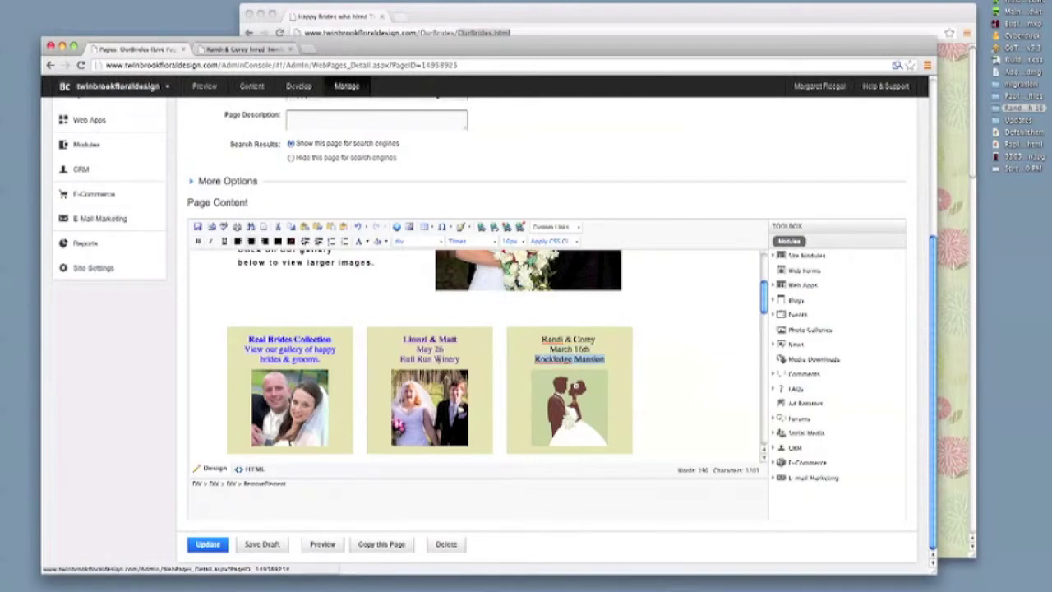
- Change the date in the second wedding tile to May 26th
{"action": "left_click", "coordinate": [462, 345]}
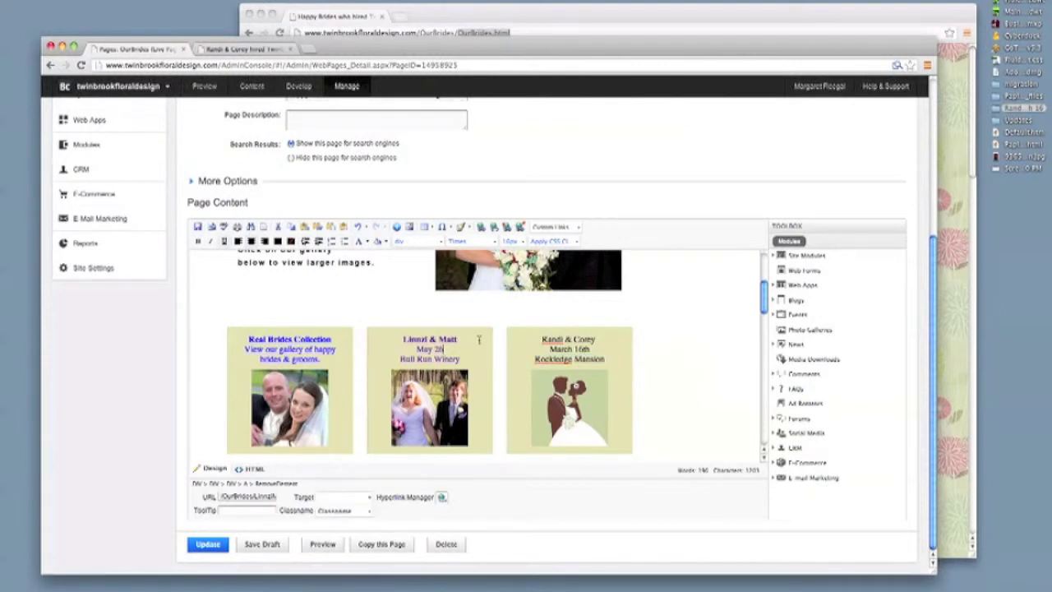
{"action": "type", "text": "th"}
- Link all three text lines of the third tile to the new couple's web page in the OurBrides folder
{"action": "left_click", "coordinate": [601, 357]}
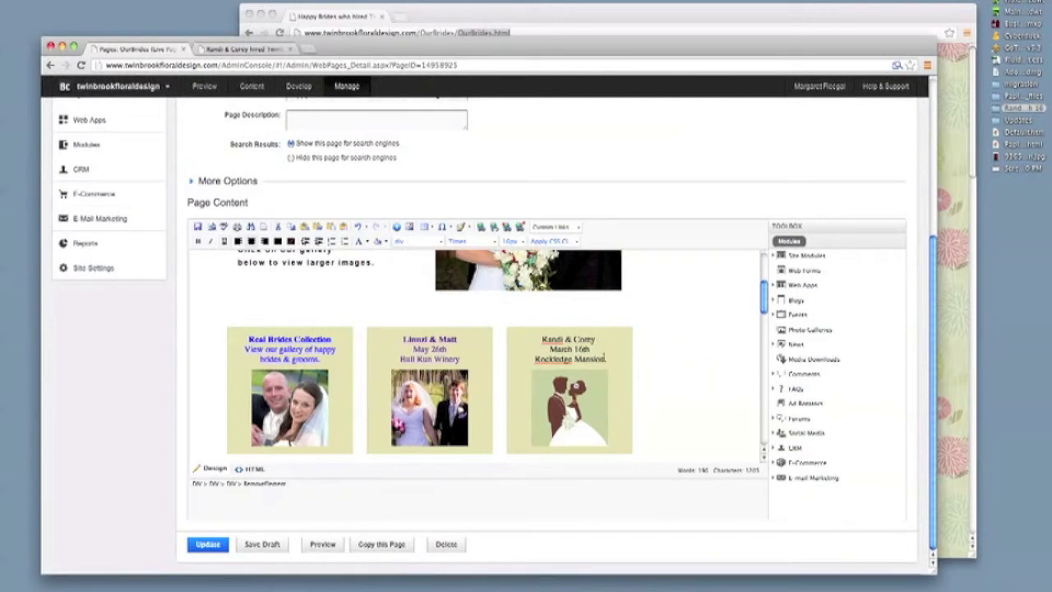
{"action": "left_click_drag", "start_coordinate": [605, 359], "coordinate": [542, 339]}
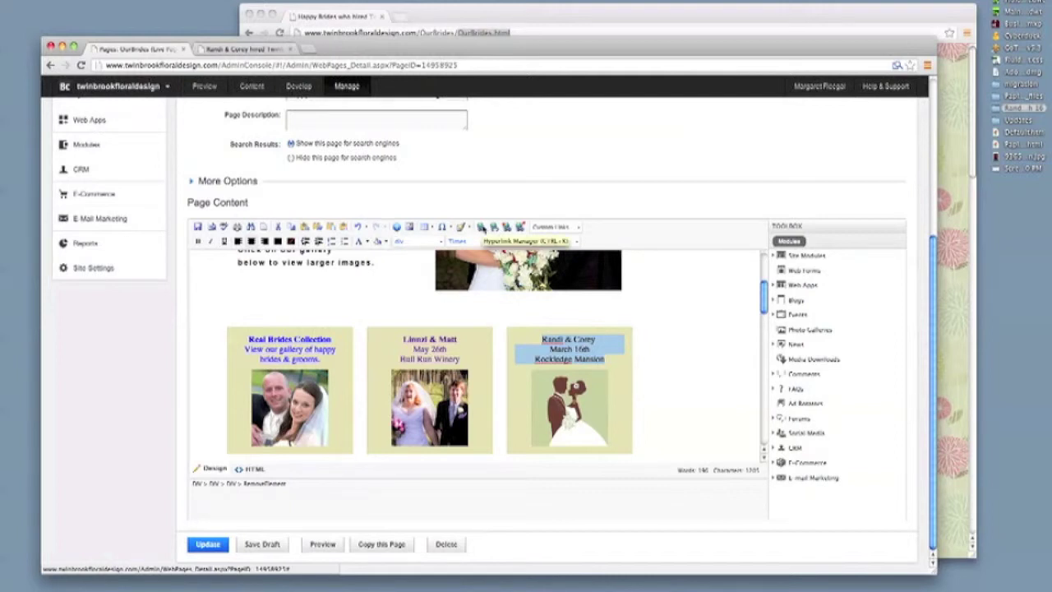
{"action": "left_click", "coordinate": [482, 226]}
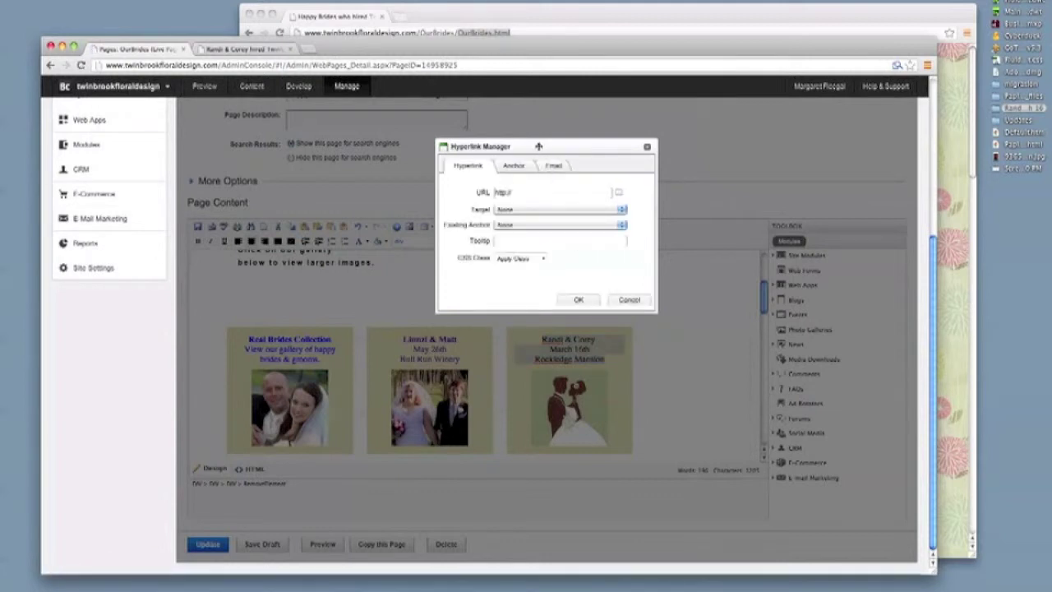
{"action": "left_click", "coordinate": [559, 194]}
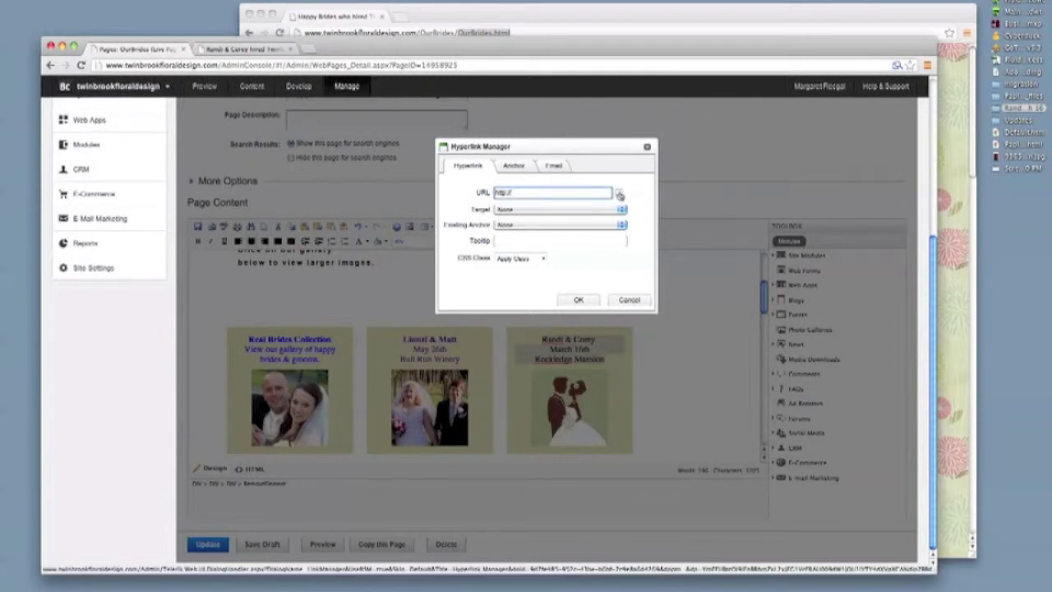
{"action": "left_click", "coordinate": [619, 194]}
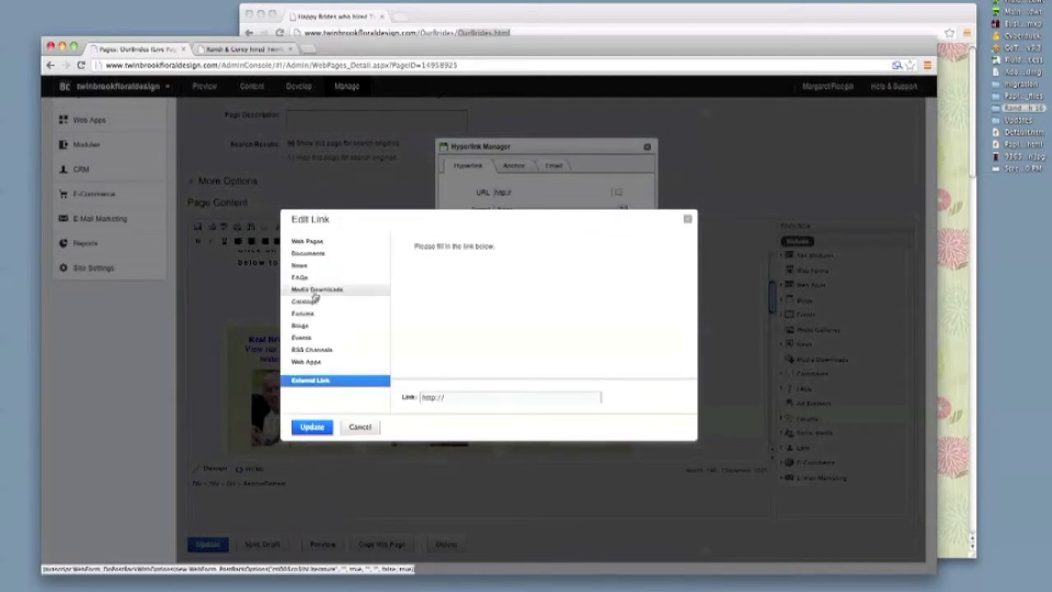
{"action": "left_click", "coordinate": [310, 246]}
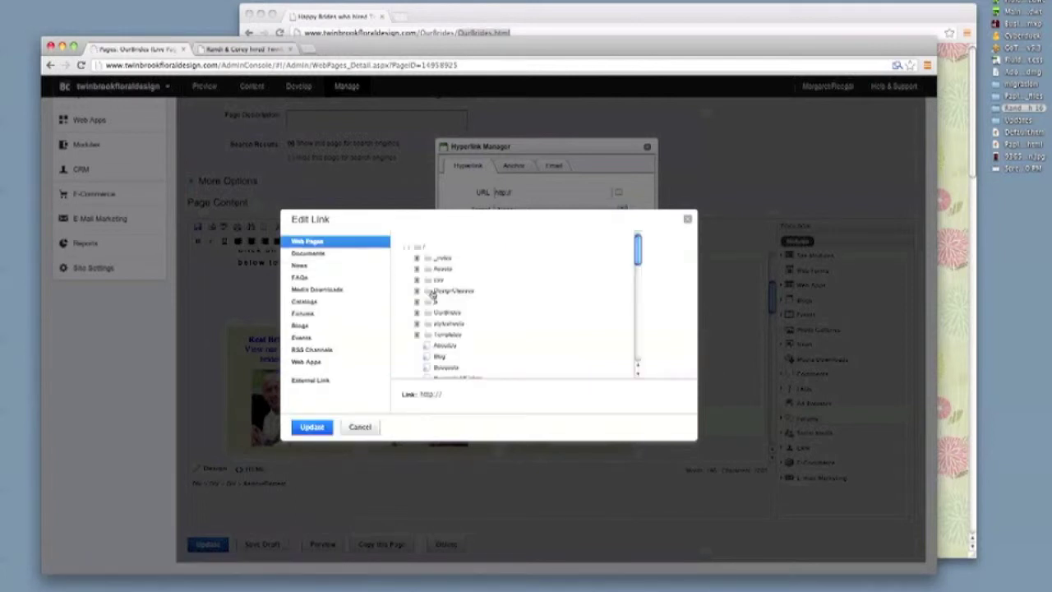
{"action": "left_click_drag", "start_coordinate": [639, 259], "coordinate": [620, 277]}
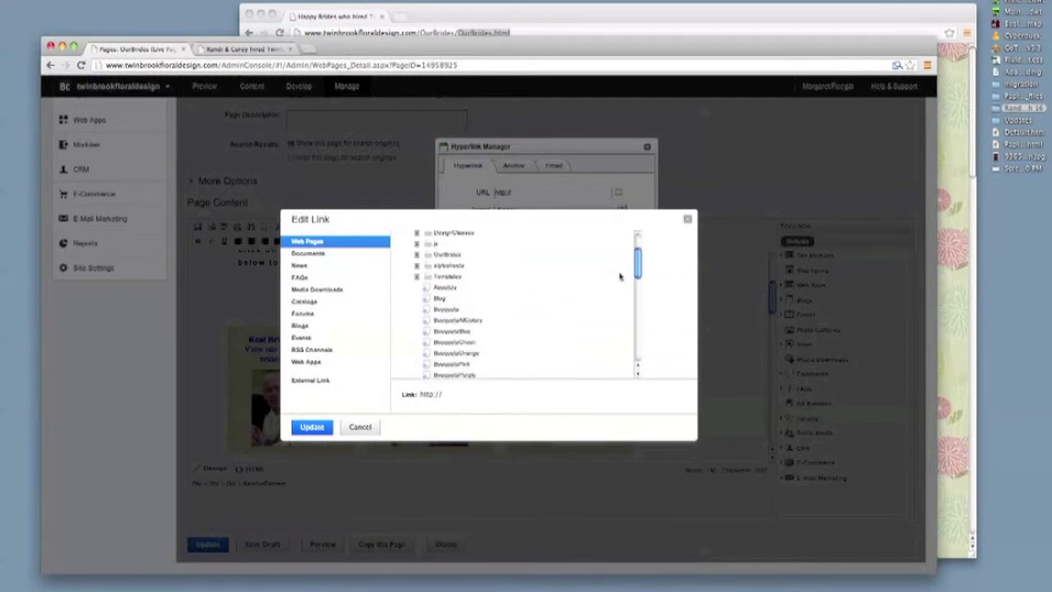
{"action": "left_click", "coordinate": [438, 256]}
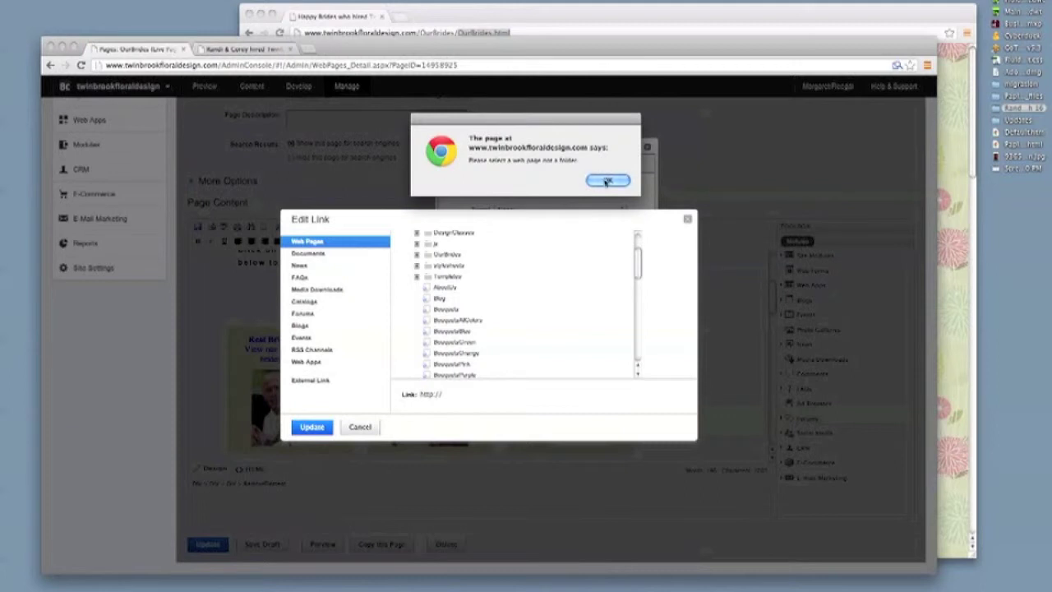
{"action": "key", "text": "Return"}
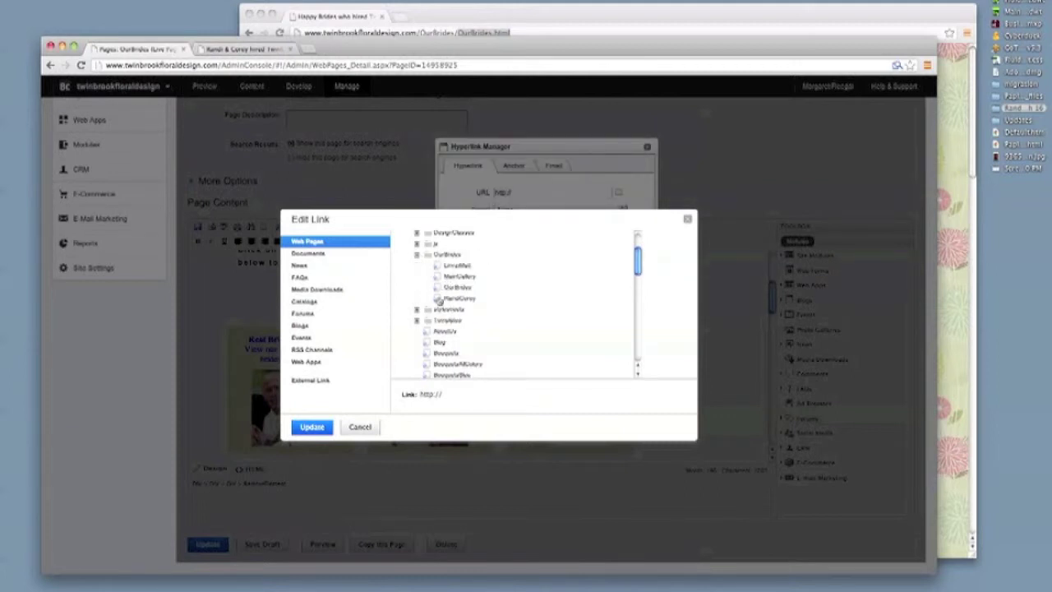
{"action": "left_click", "coordinate": [457, 297]}
{"action": "left_click", "coordinate": [313, 428]}
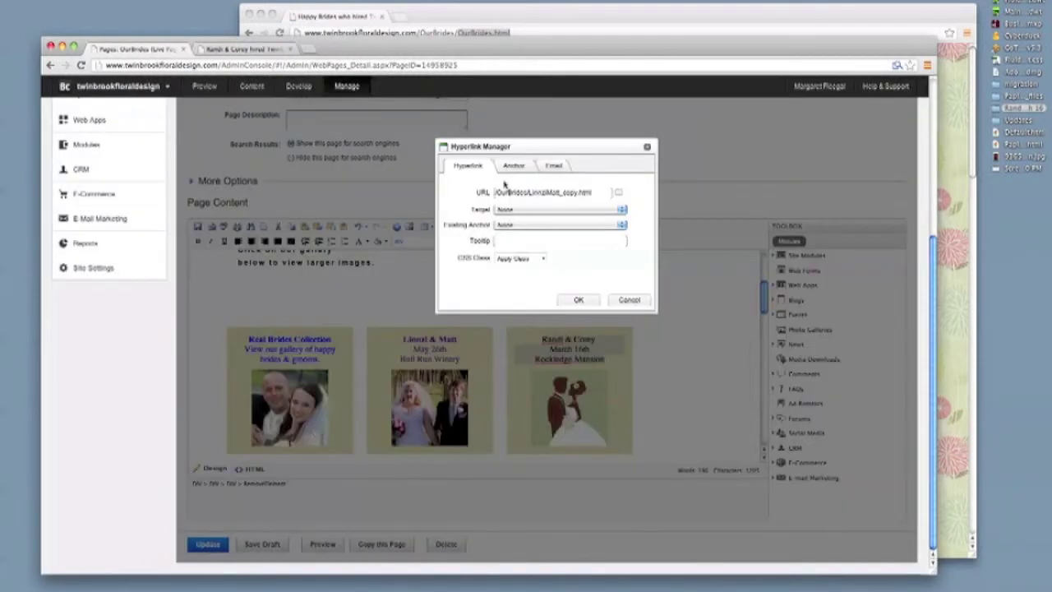
{"action": "left_click", "coordinate": [575, 299]}
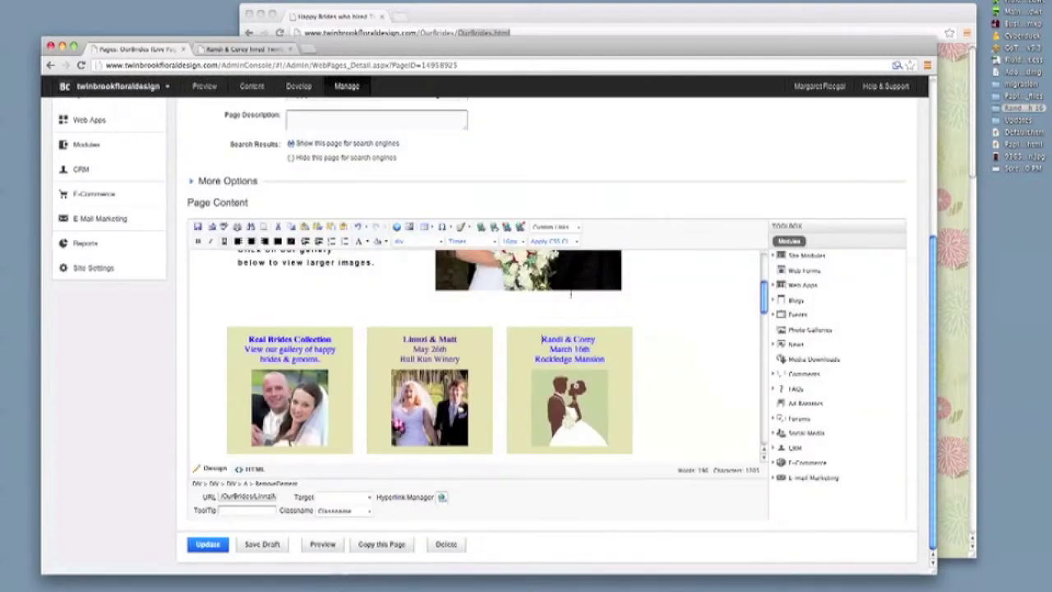
- Replace the placeholder illustration in the third tile with the couple's portrait, the first file in their image folder
{"action": "left_click", "coordinate": [568, 408]}
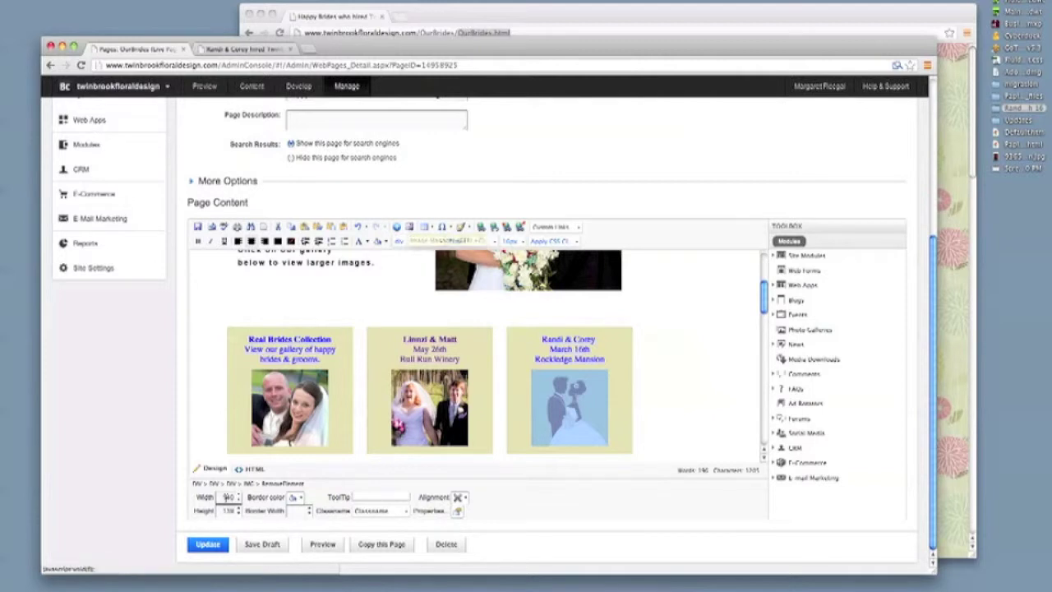
{"action": "left_click", "coordinate": [411, 226]}
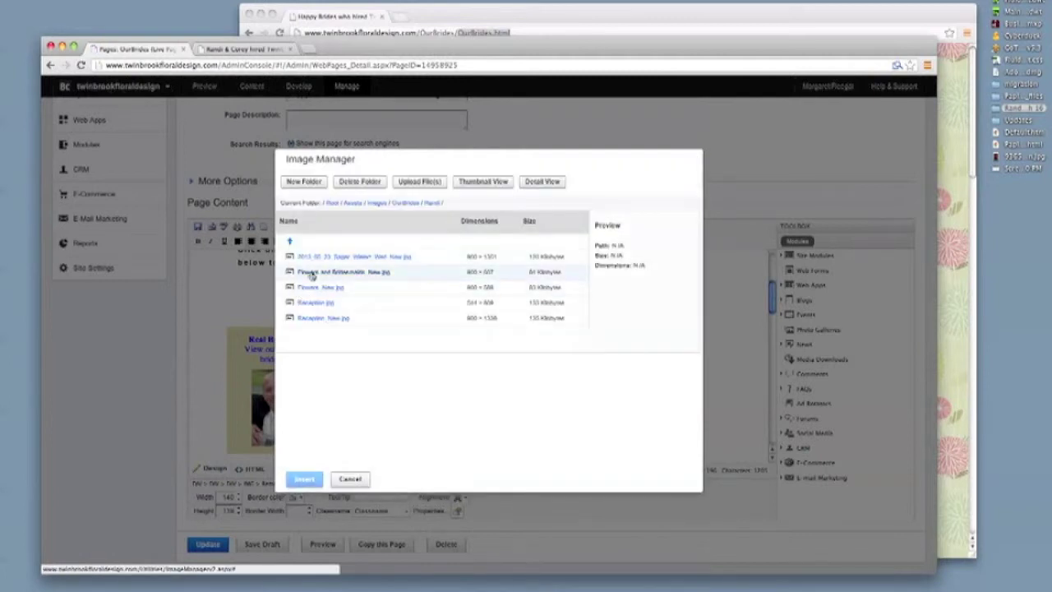
{"action": "left_click", "coordinate": [305, 258]}
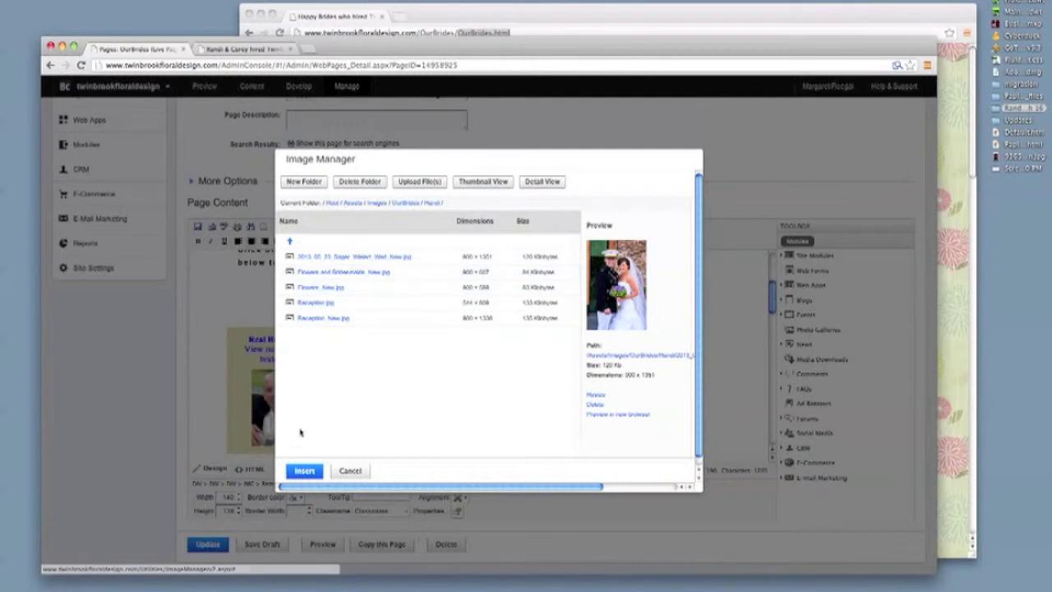
{"action": "left_click", "coordinate": [302, 471]}
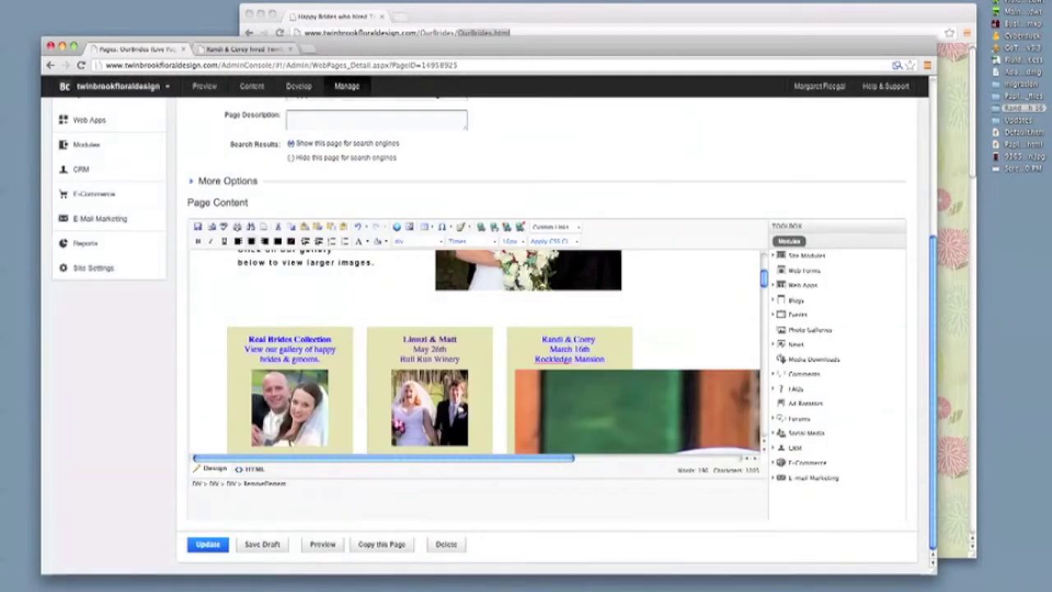
- Set the width of the inserted portrait in the third tile to 140
{"action": "left_click", "coordinate": [228, 497]}
{"action": "type", "text": "140"}
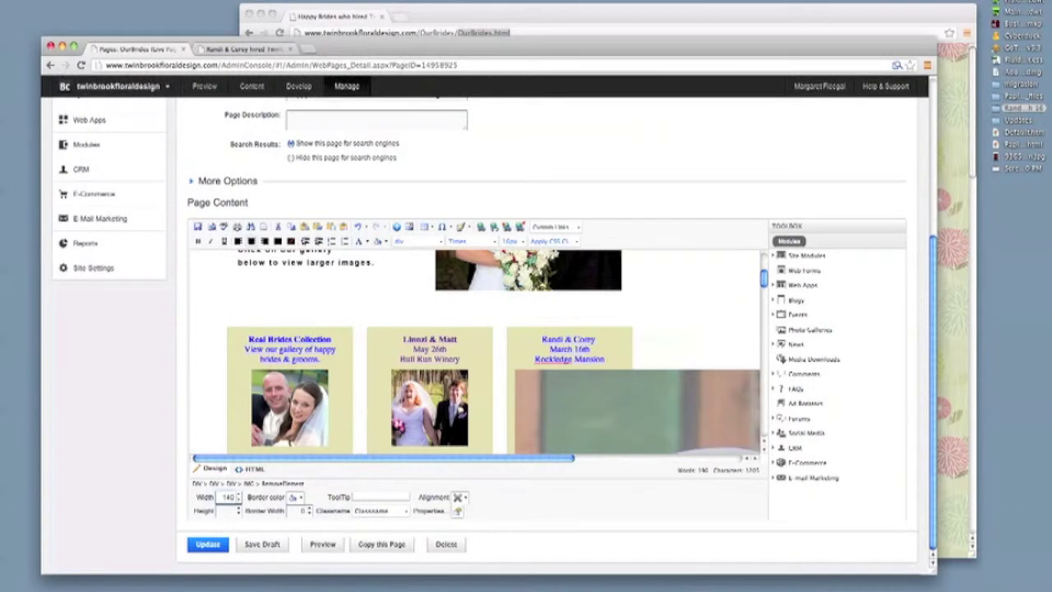
{"action": "key", "text": "Return"}
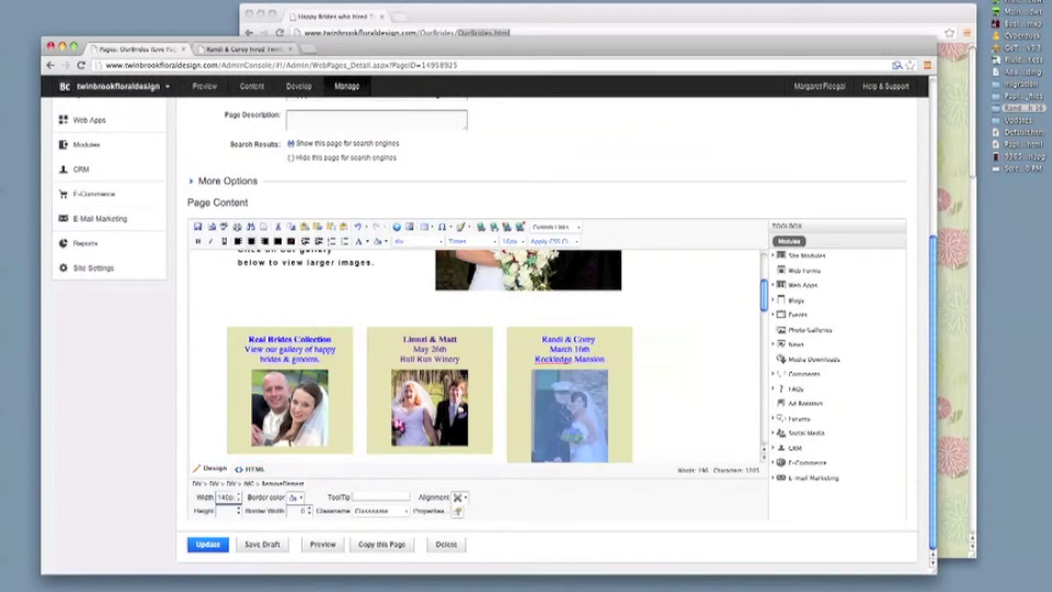
- Clear the width of the third tile's portrait and set its height to 139 to match the second tile's photo
{"action": "scroll", "coordinate": [562, 322], "scroll_direction": "down", "scroll_amount": 1}
{"action": "scroll", "coordinate": [563, 324], "scroll_direction": "down", "scroll_amount": 2}
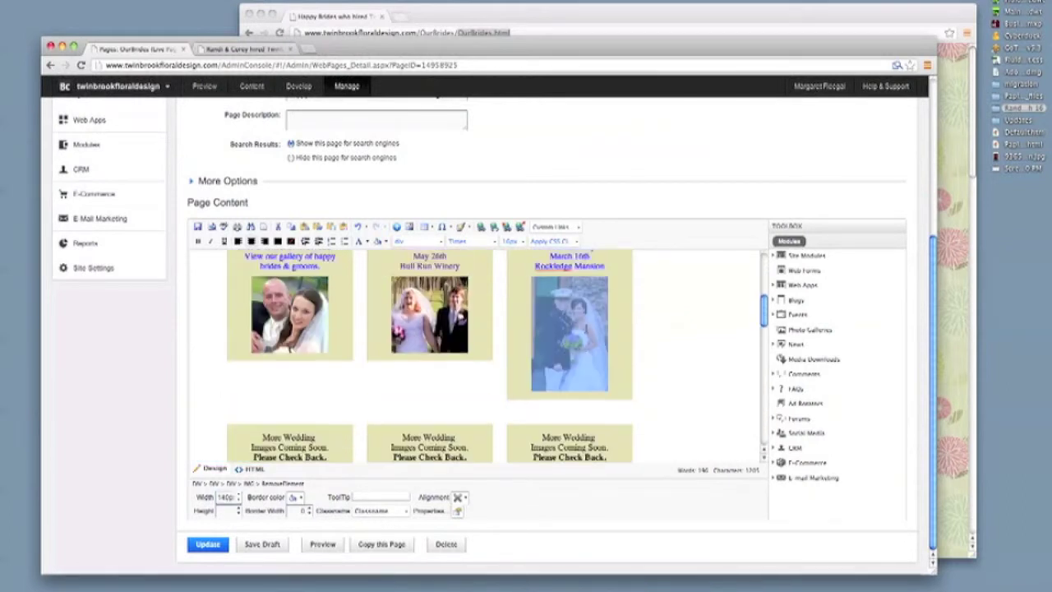
{"action": "left_click", "coordinate": [433, 313]}
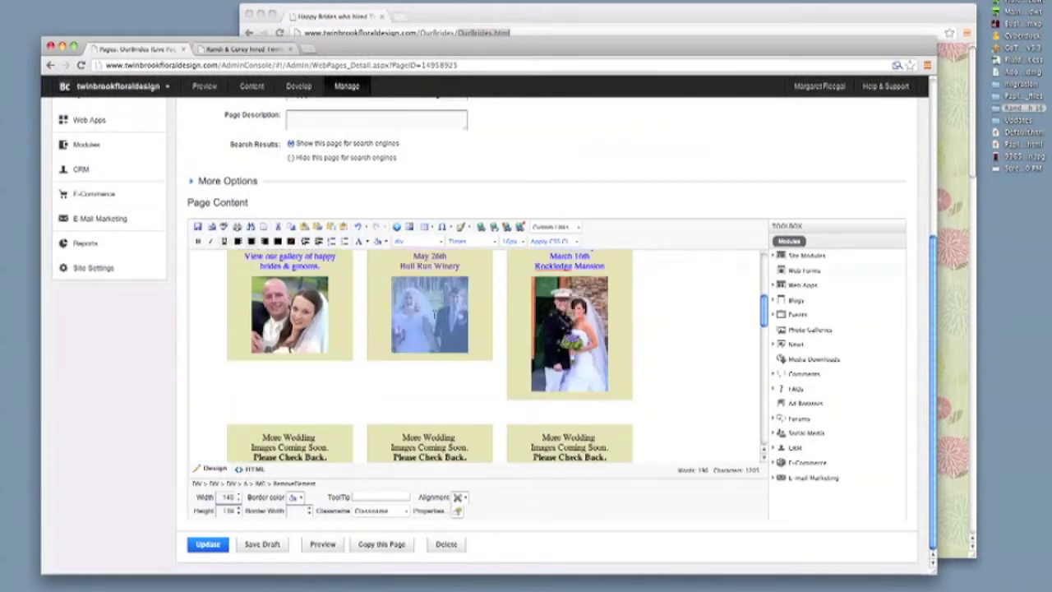
{"action": "left_click", "coordinate": [569, 333]}
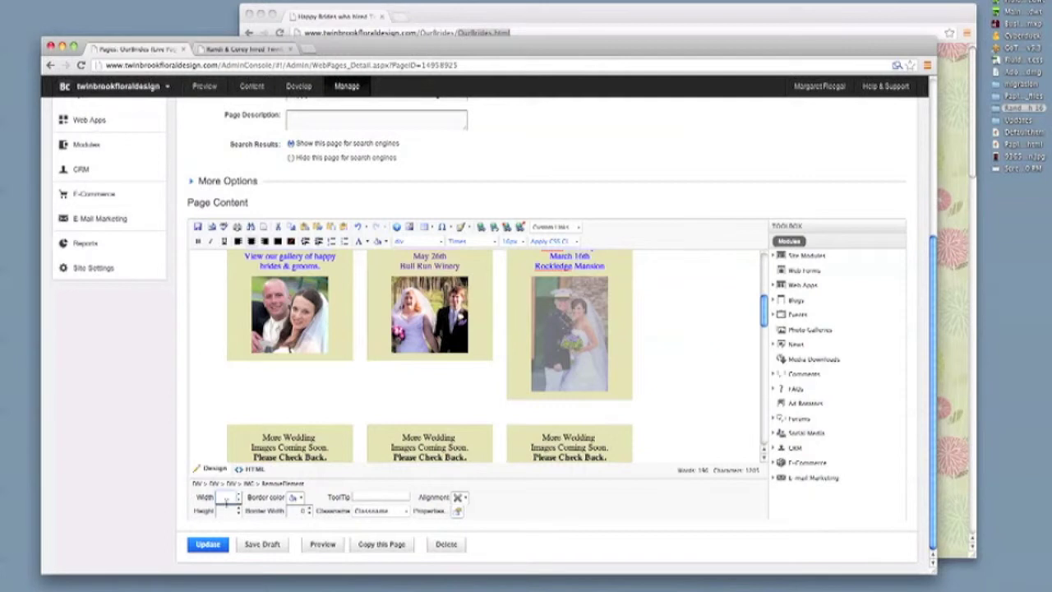
{"action": "left_click", "coordinate": [227, 511]}
{"action": "type", "text": "1"}
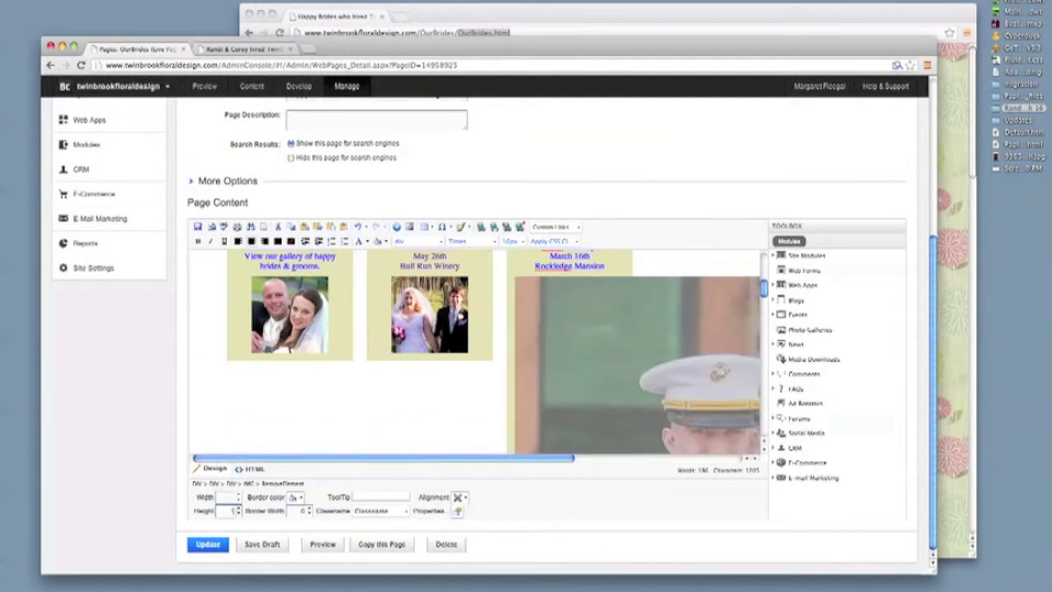
{"action": "type", "text": "1"}
{"action": "key", "text": "Return"}
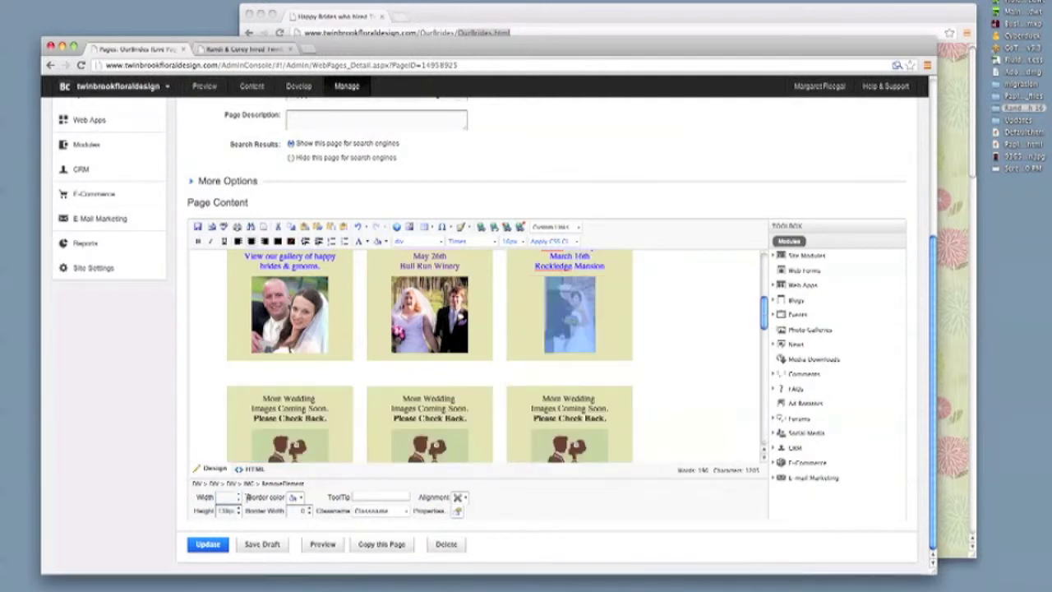
{"action": "left_click", "coordinate": [607, 292]}
{"action": "scroll", "coordinate": [623, 286], "scroll_direction": "up", "scroll_amount": 2}
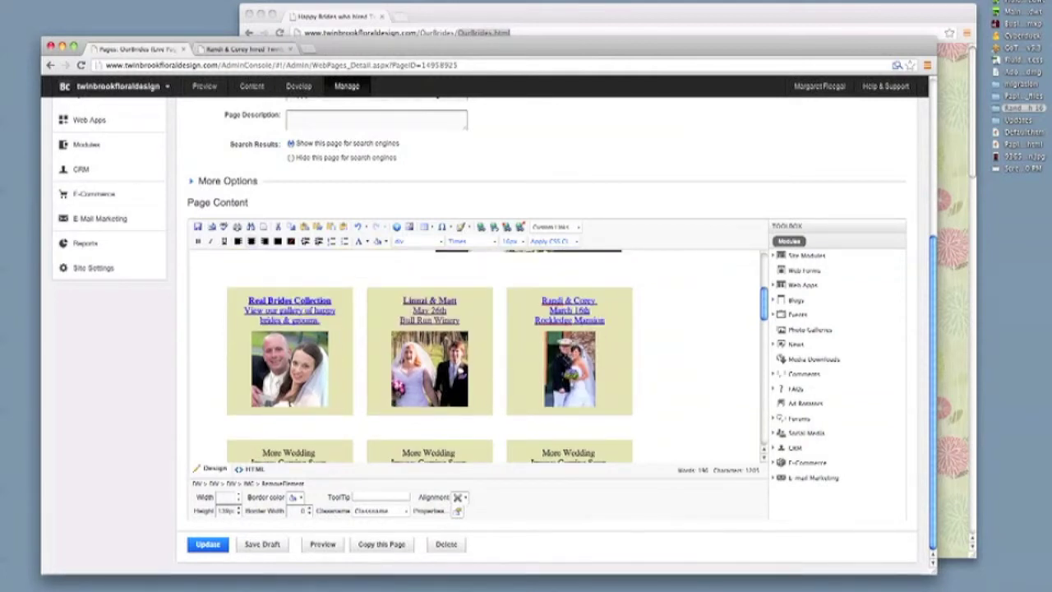
- Link the portrait in the third tile to the new couple's web page in the OurBrides folder
{"action": "left_click", "coordinate": [577, 355]}
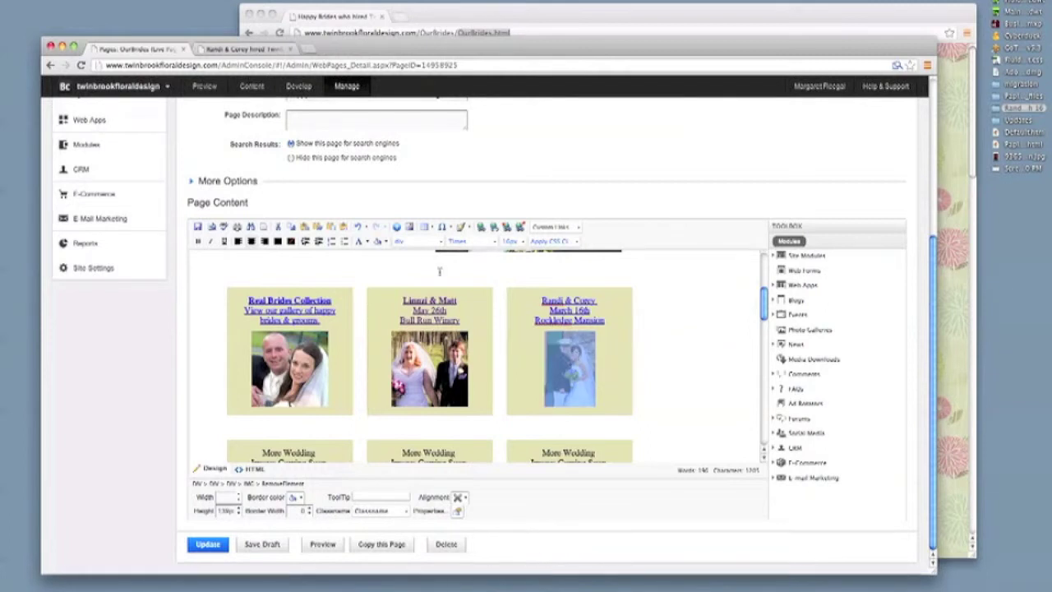
{"action": "left_click", "coordinate": [408, 226]}
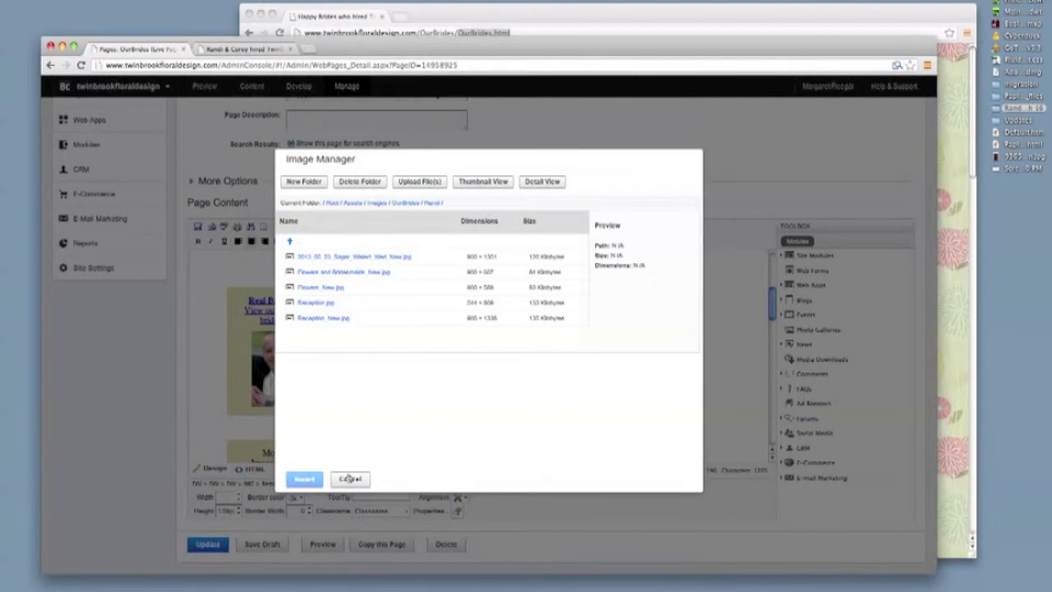
{"action": "left_click", "coordinate": [349, 479]}
{"action": "left_click", "coordinate": [485, 228]}
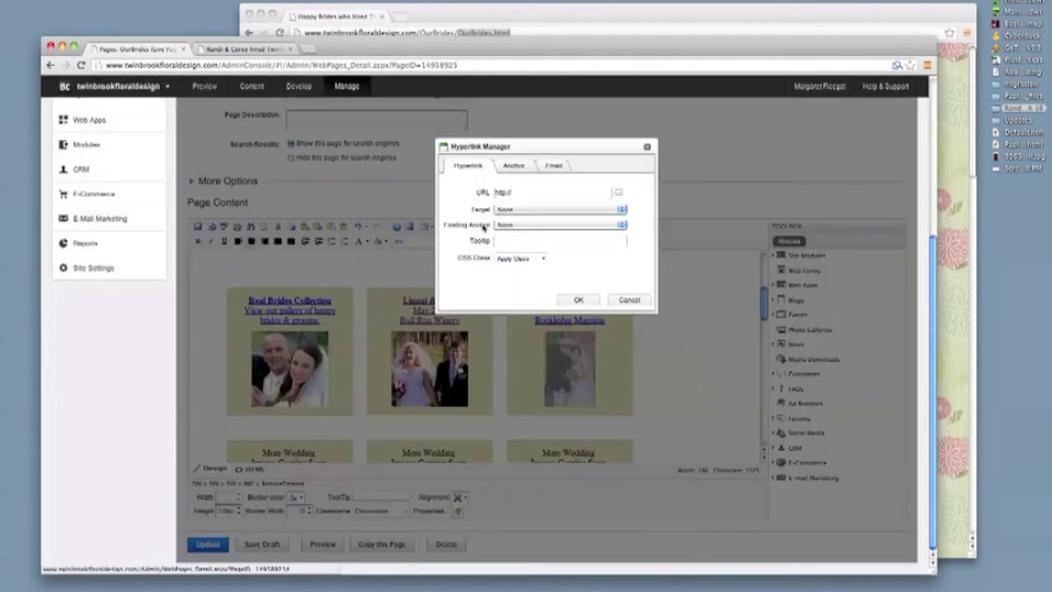
{"action": "left_click", "coordinate": [618, 192]}
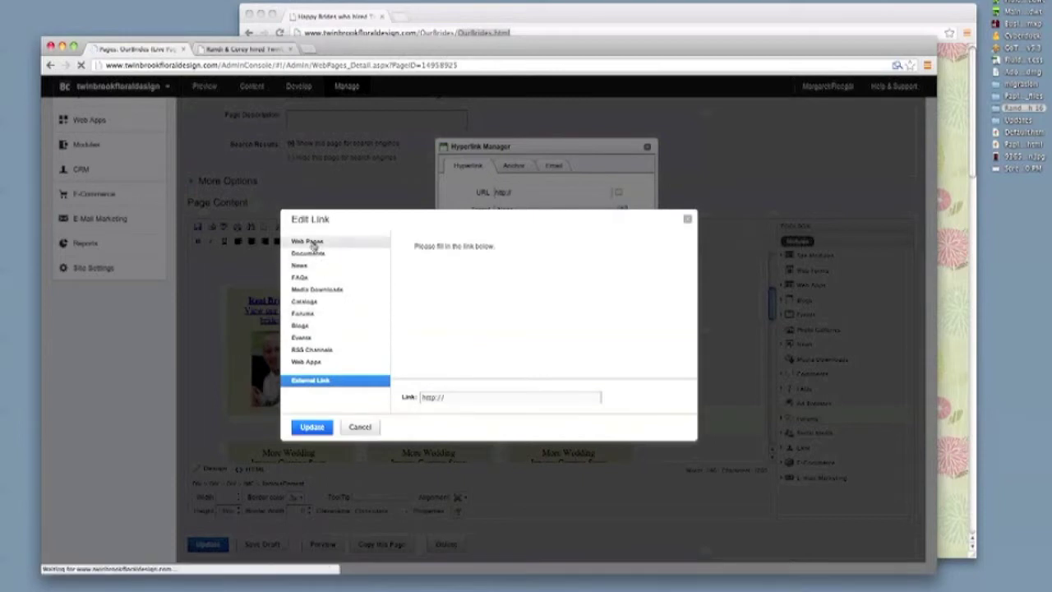
{"action": "left_click", "coordinate": [298, 240]}
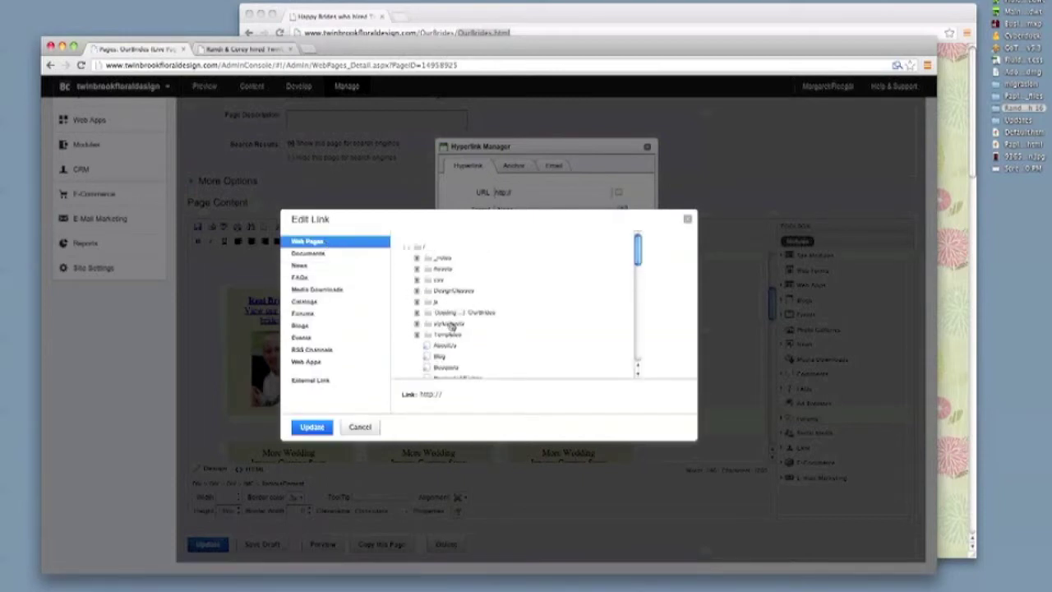
{"action": "left_click", "coordinate": [456, 356]}
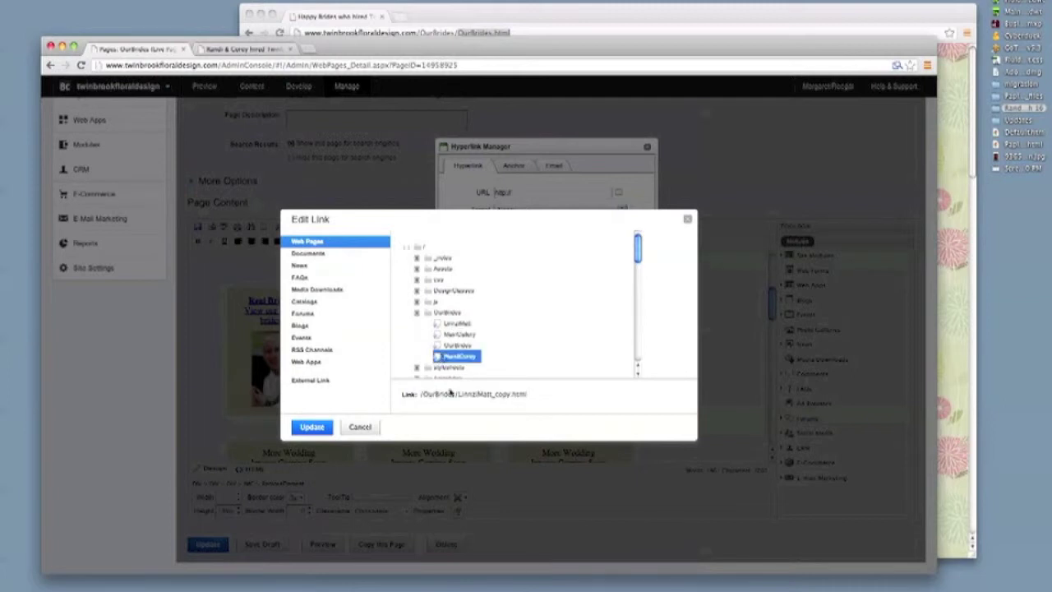
{"action": "left_click", "coordinate": [313, 433]}
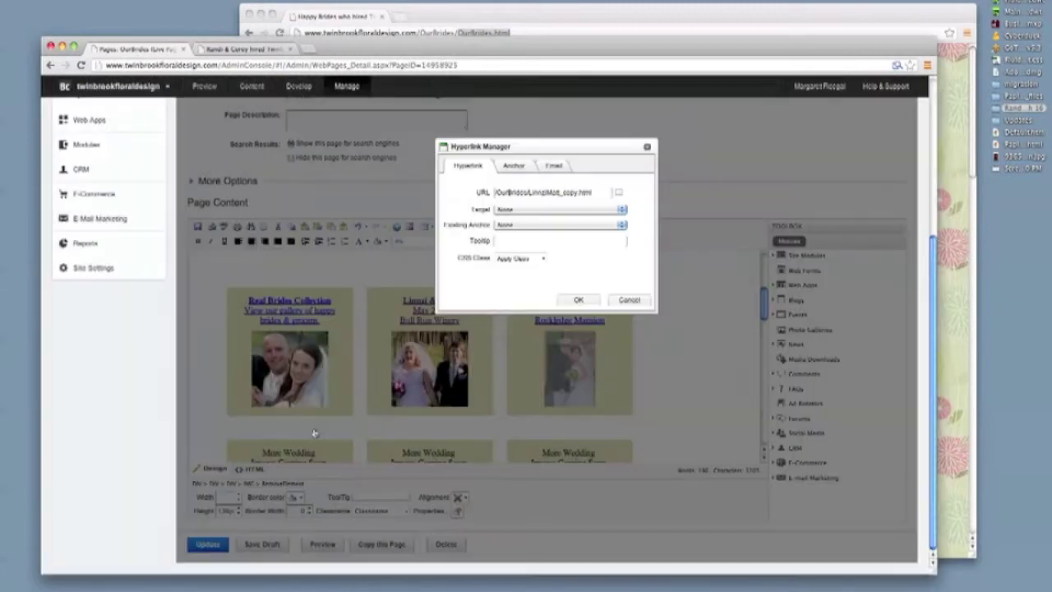
{"action": "left_click", "coordinate": [578, 300]}
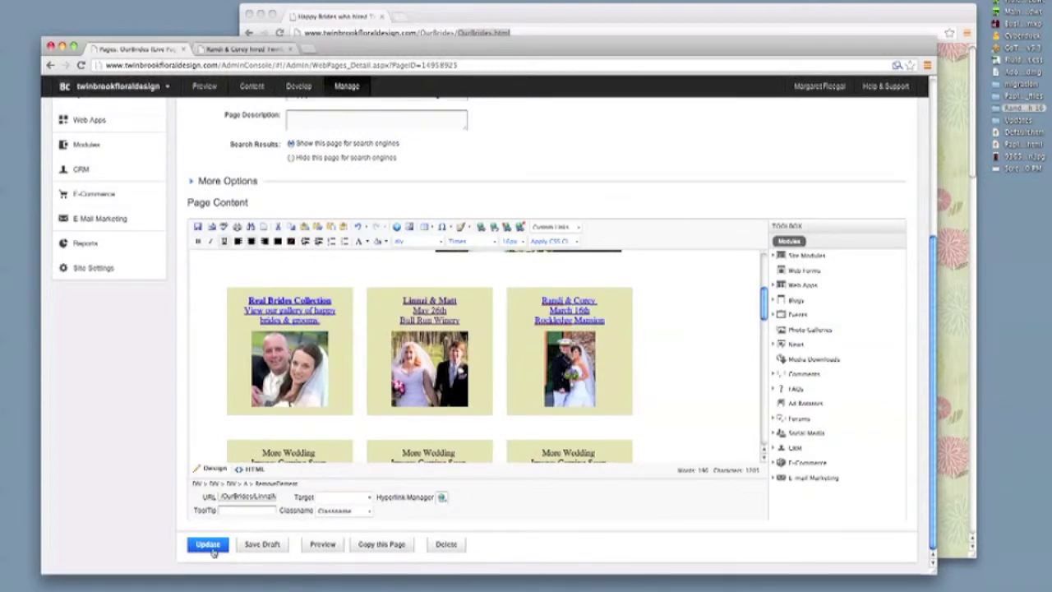
- Update the OurBrides page and reload its live version to check the wedding tiles
{"action": "left_click", "coordinate": [209, 544]}
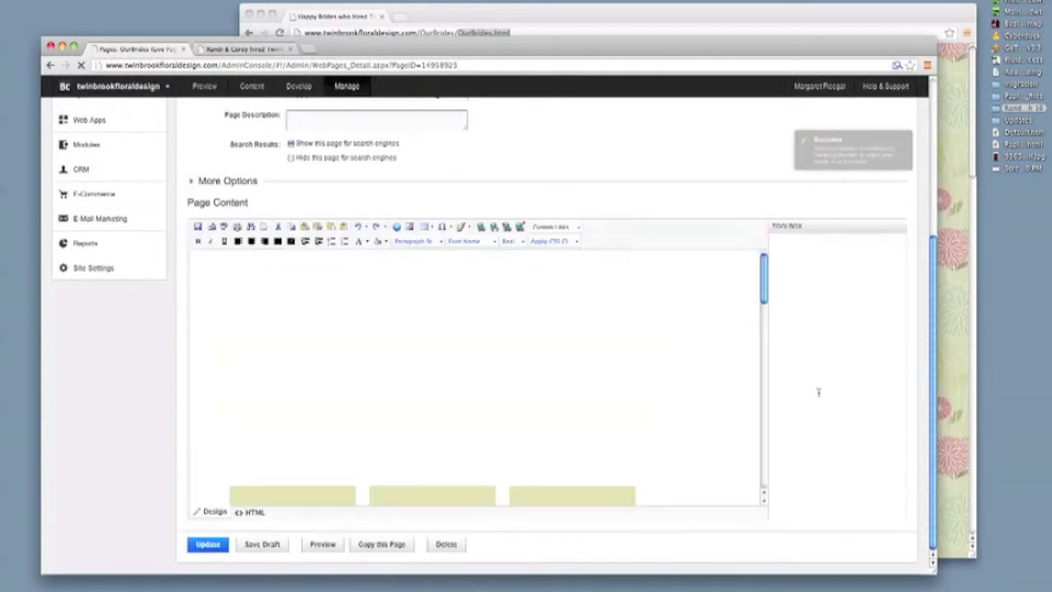
{"action": "left_click", "coordinate": [957, 333]}
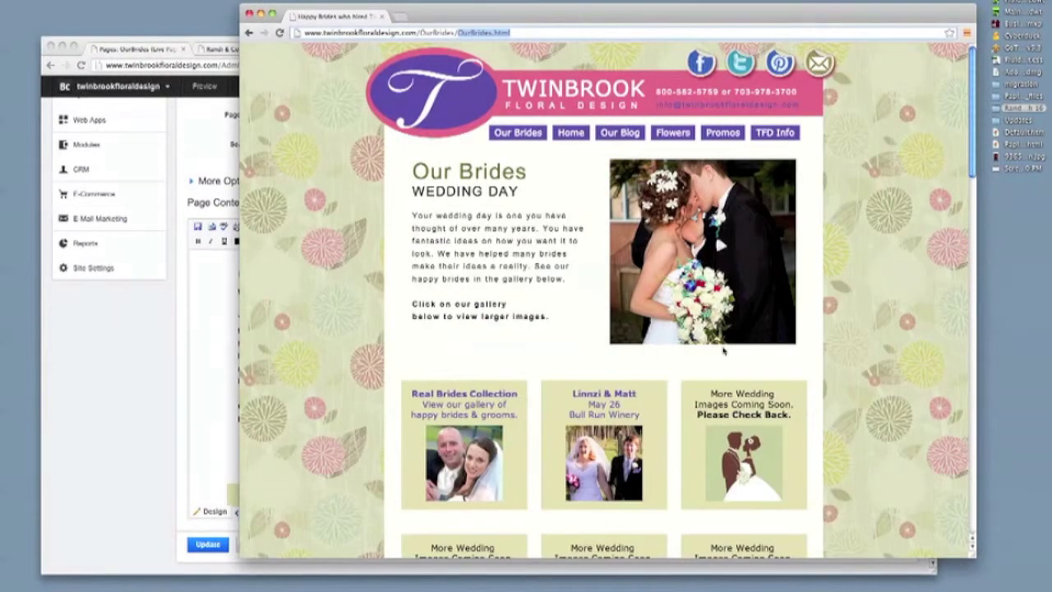
{"action": "left_click", "coordinate": [524, 32]}
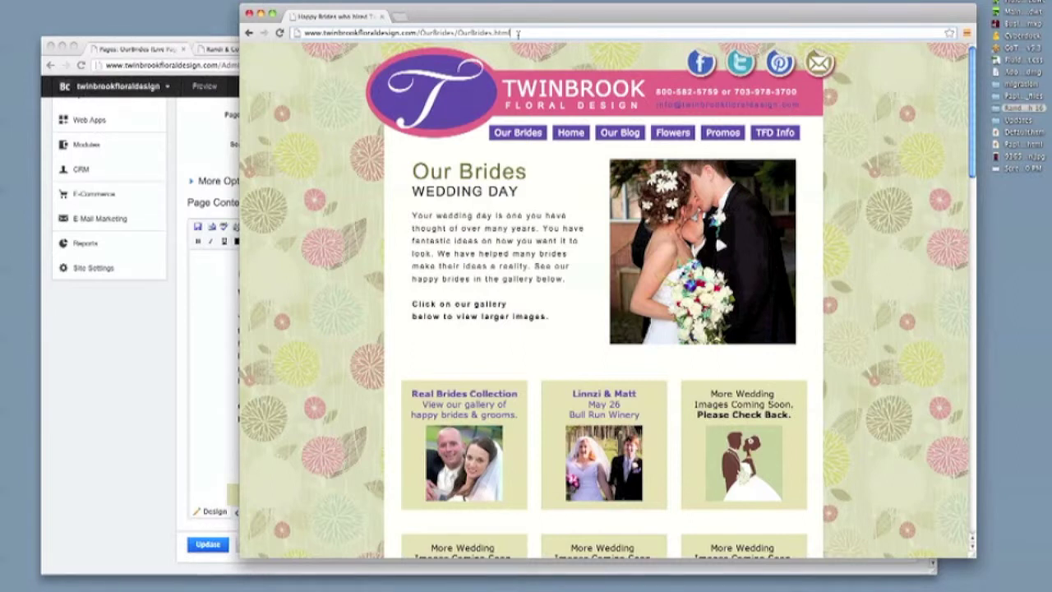
{"action": "key", "text": "Return"}
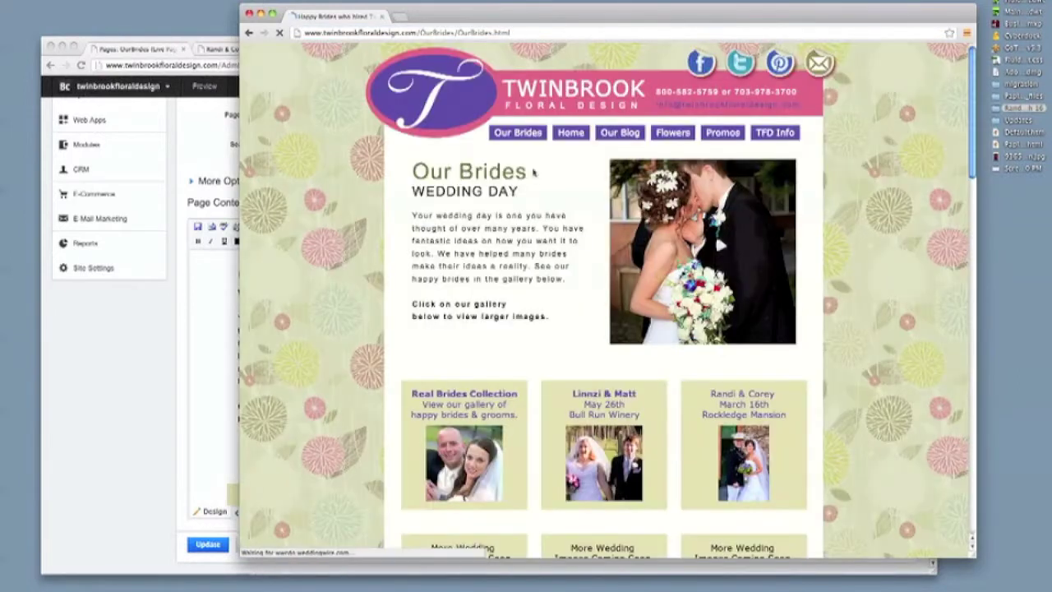
{"action": "scroll", "coordinate": [655, 332], "scroll_direction": "down", "scroll_amount": 2}
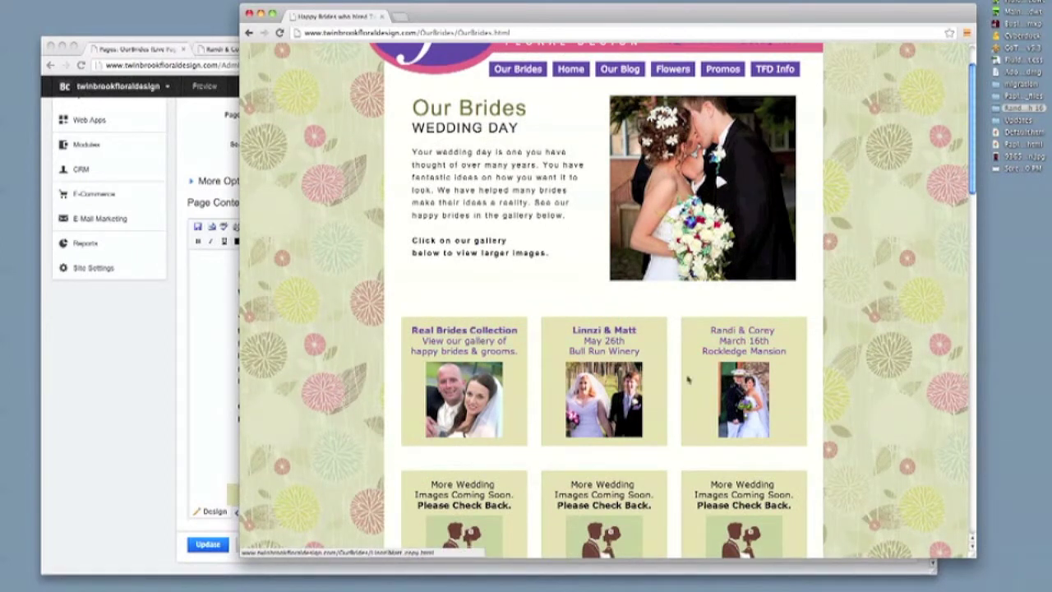
- Make the couple's names in the third tile of the OurBrides page bold and update the page
{"action": "left_click", "coordinate": [208, 338]}
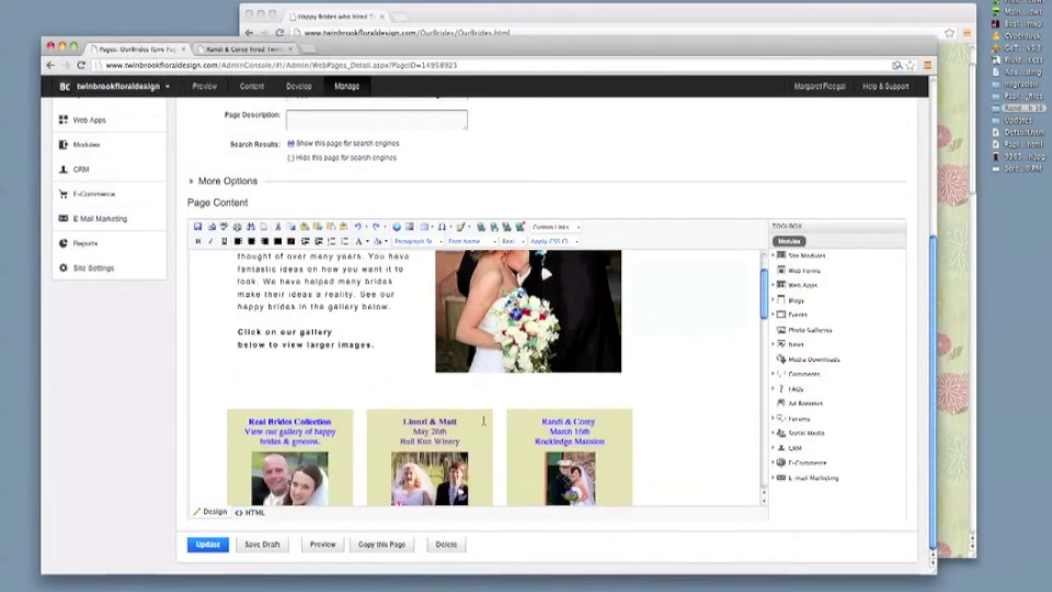
{"action": "left_click_drag", "start_coordinate": [605, 421], "coordinate": [541, 421]}
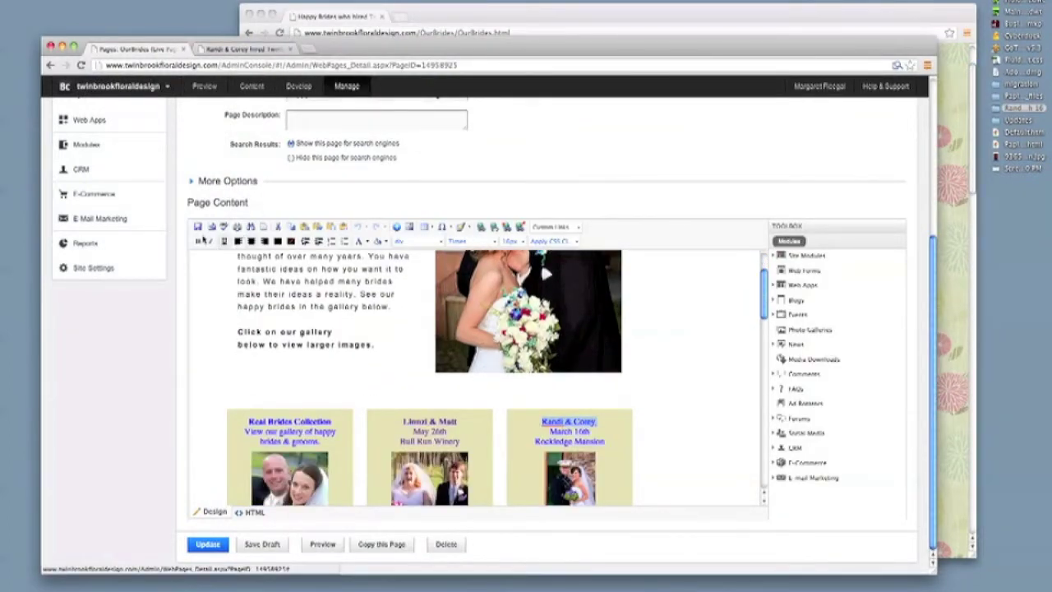
{"action": "left_click", "coordinate": [199, 243]}
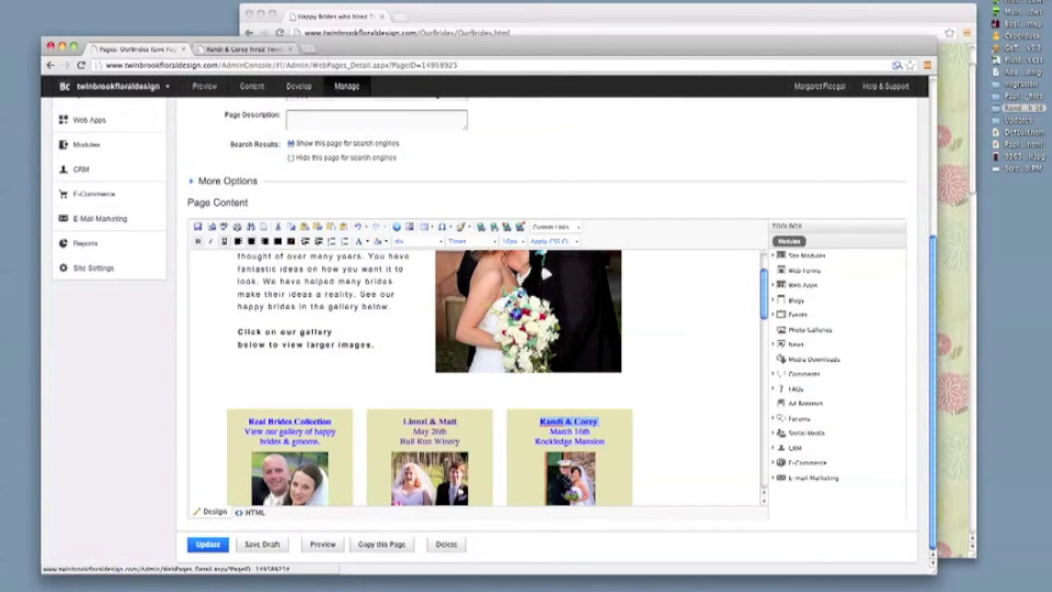
{"action": "left_click", "coordinate": [208, 544]}
- Reload the live OurBrides page, follow the third tile's link, and check the couple's page and its web address
{"action": "left_click", "coordinate": [953, 164]}
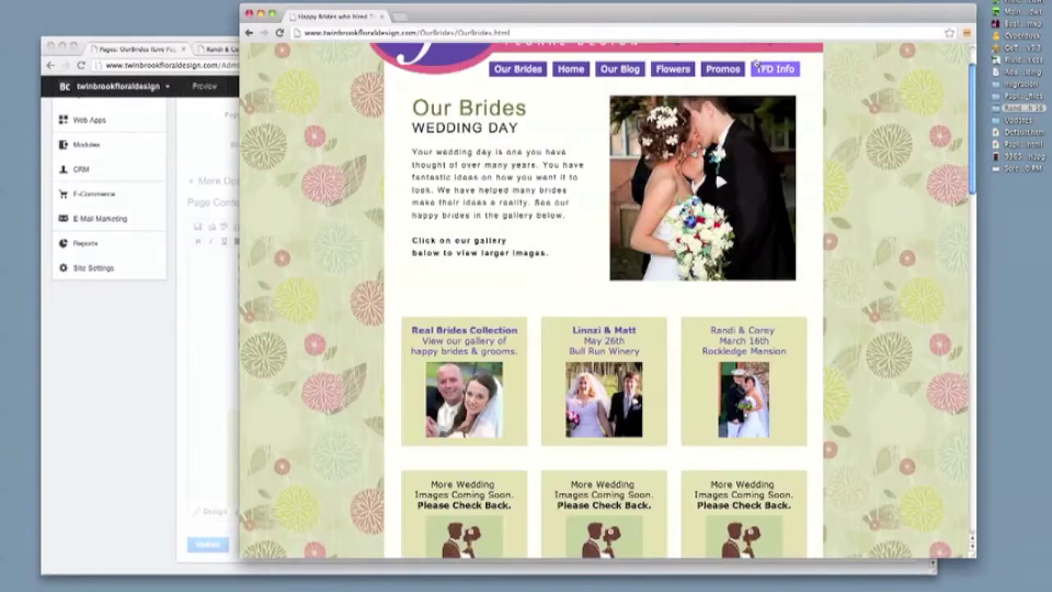
{"action": "left_click", "coordinate": [687, 33]}
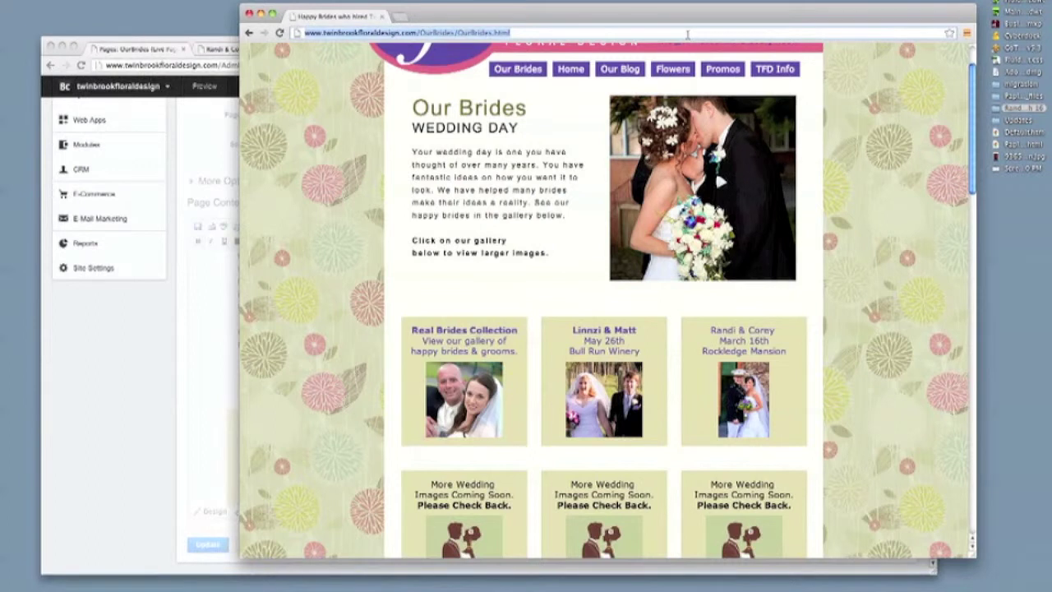
{"action": "key", "text": "Return"}
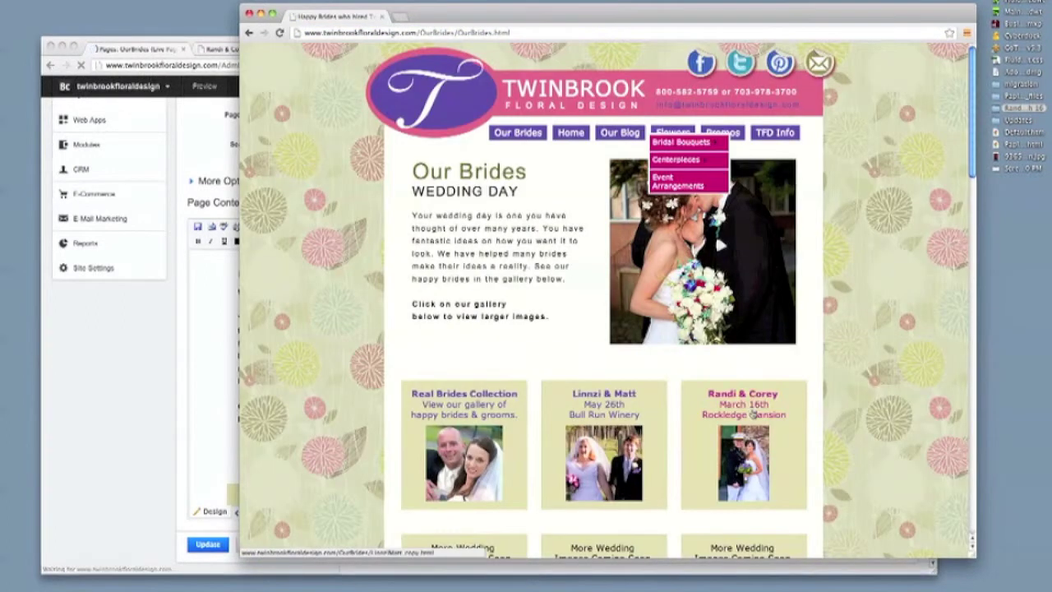
{"action": "left_click", "coordinate": [752, 406]}
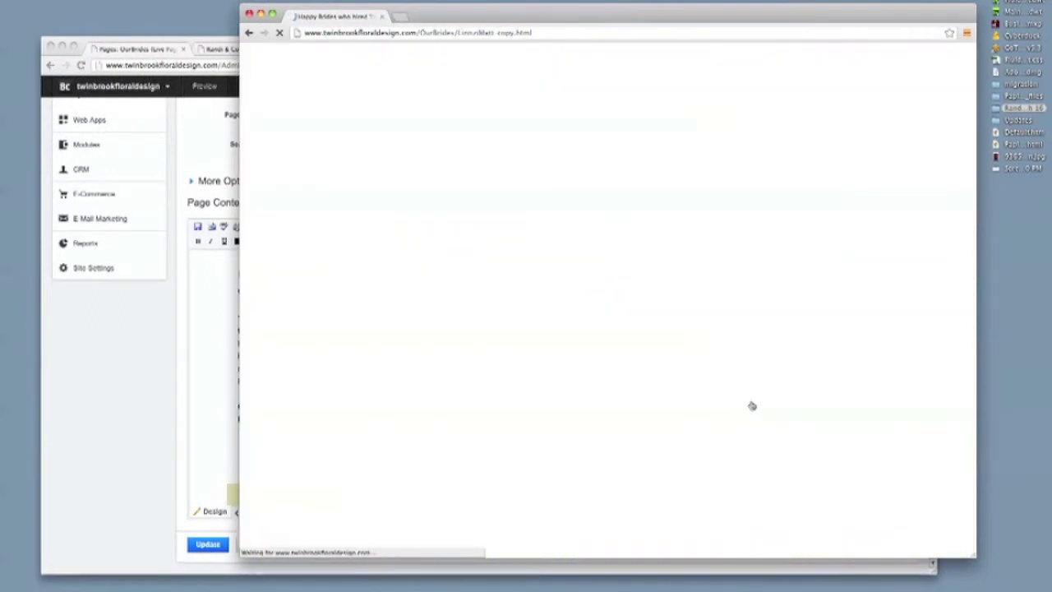
{"action": "scroll", "coordinate": [777, 336], "scroll_direction": "down", "scroll_amount": 5}
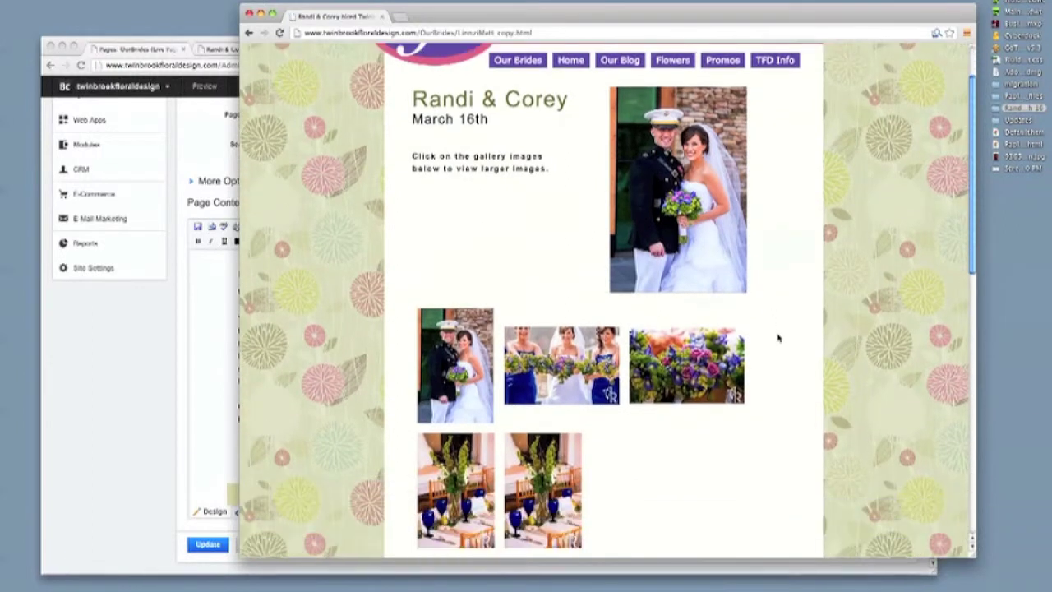
{"action": "scroll", "coordinate": [781, 335], "scroll_direction": "up", "scroll_amount": 5}
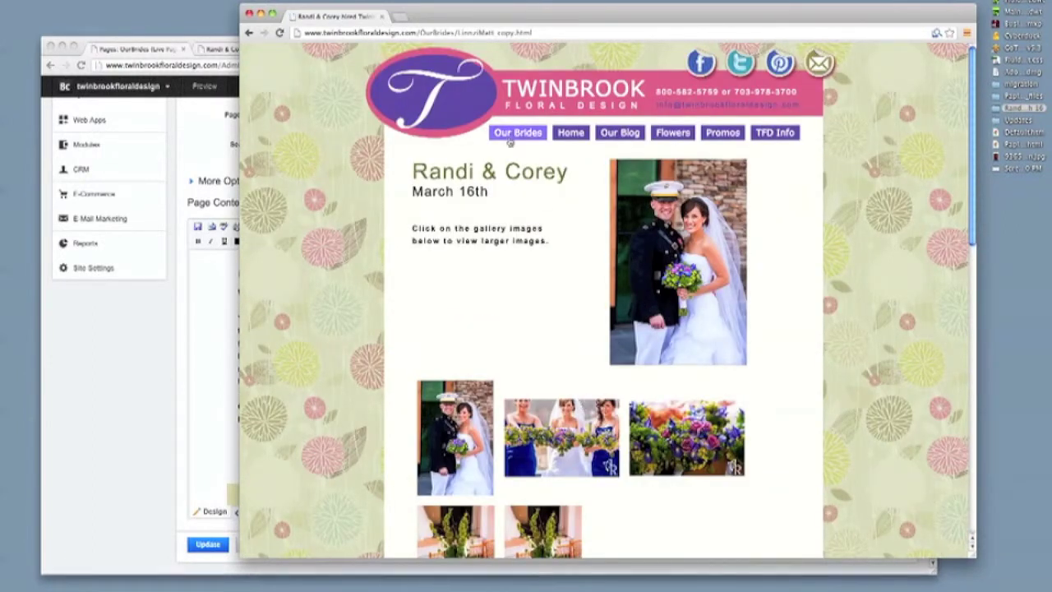
{"action": "left_click", "coordinate": [492, 33]}
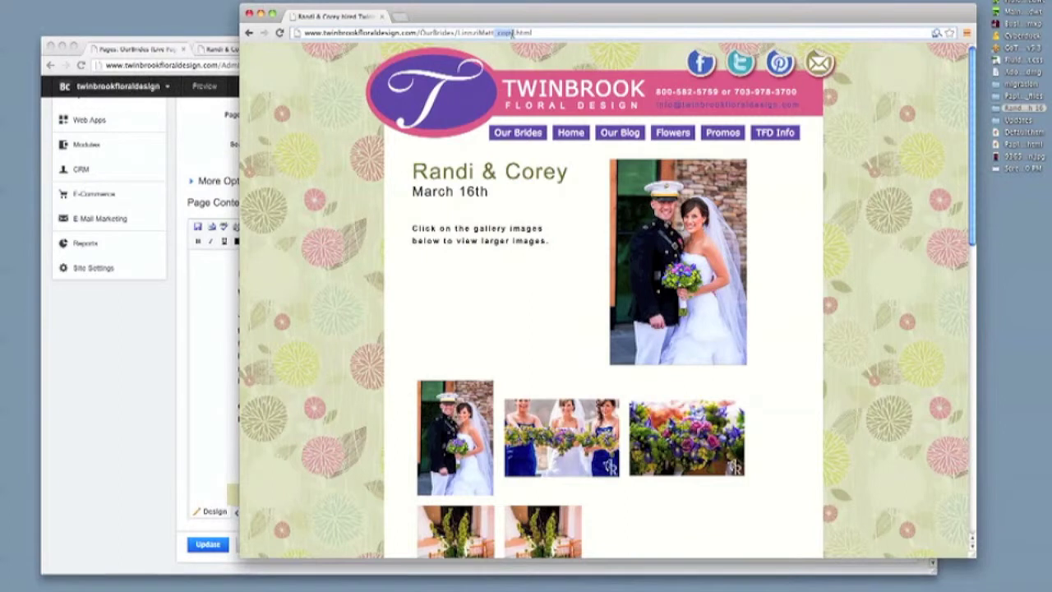
{"action": "left_click", "coordinate": [509, 33]}
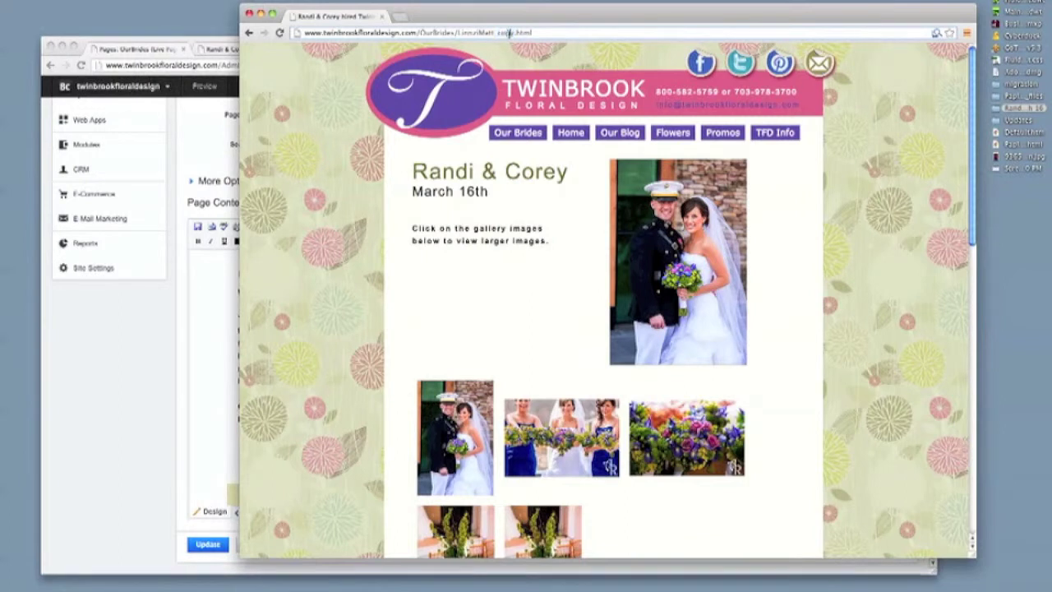
- Return to the site admin and open the new couple's page details from the list of pages
{"action": "left_click", "coordinate": [171, 326]}
{"action": "scroll", "coordinate": [176, 247], "scroll_direction": "up", "scroll_amount": 3}
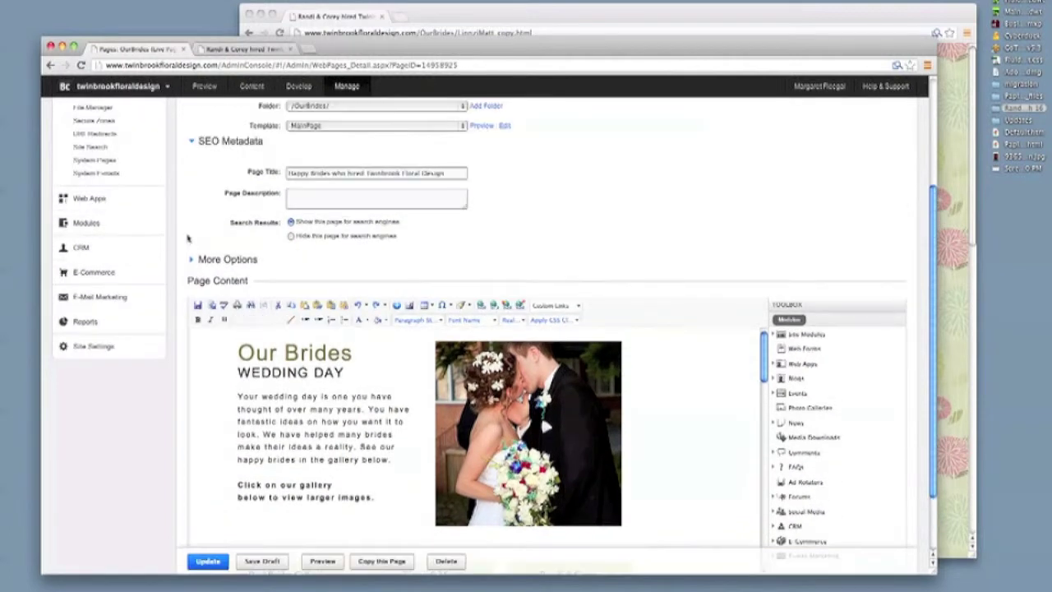
{"action": "scroll", "coordinate": [187, 238], "scroll_direction": "up", "scroll_amount": 3}
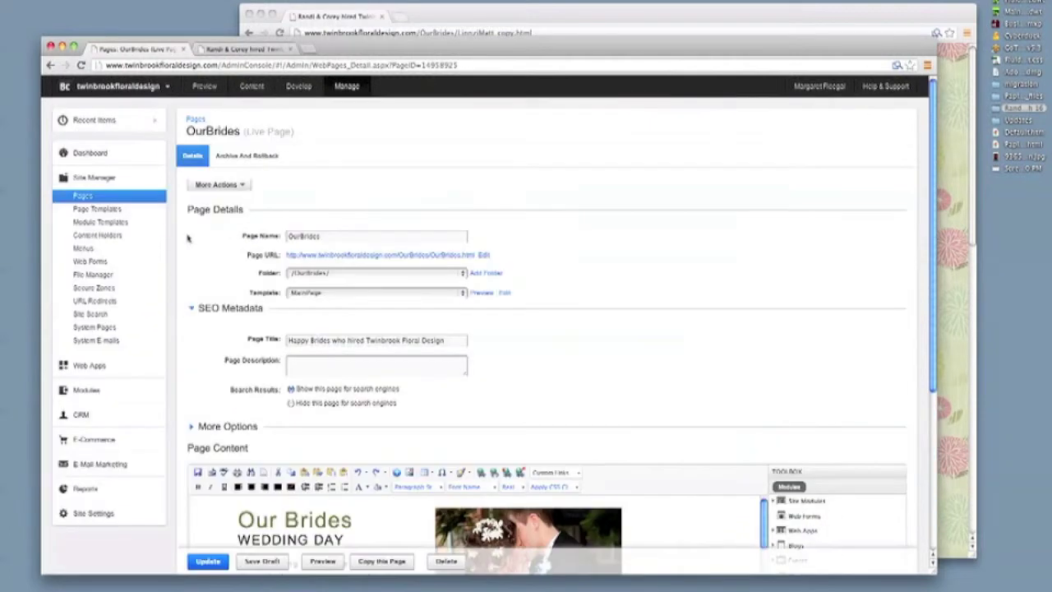
{"action": "left_click", "coordinate": [88, 199]}
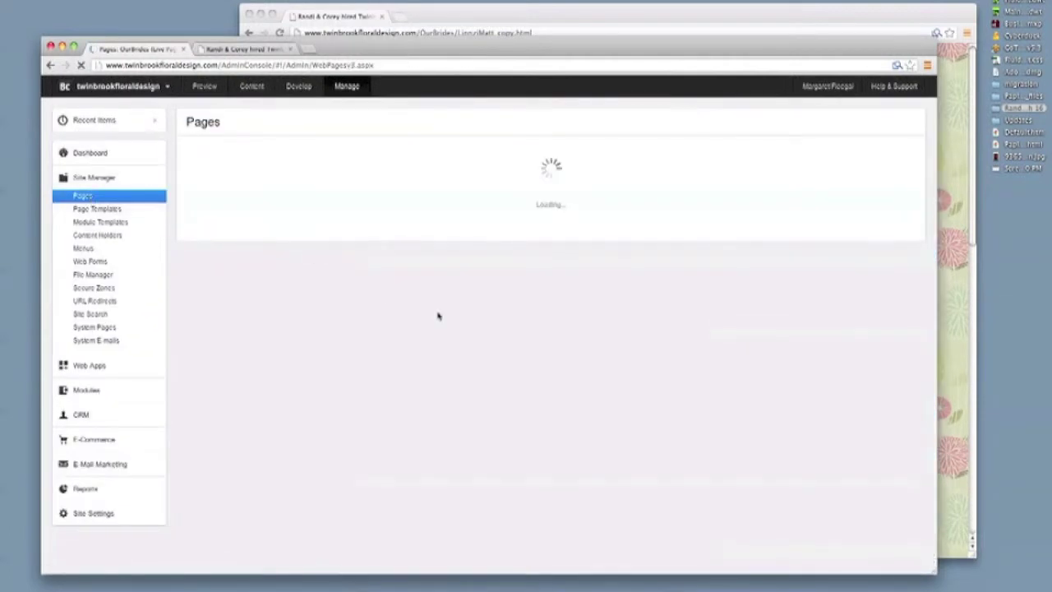
{"action": "scroll", "coordinate": [303, 315], "scroll_direction": "down", "scroll_amount": 1}
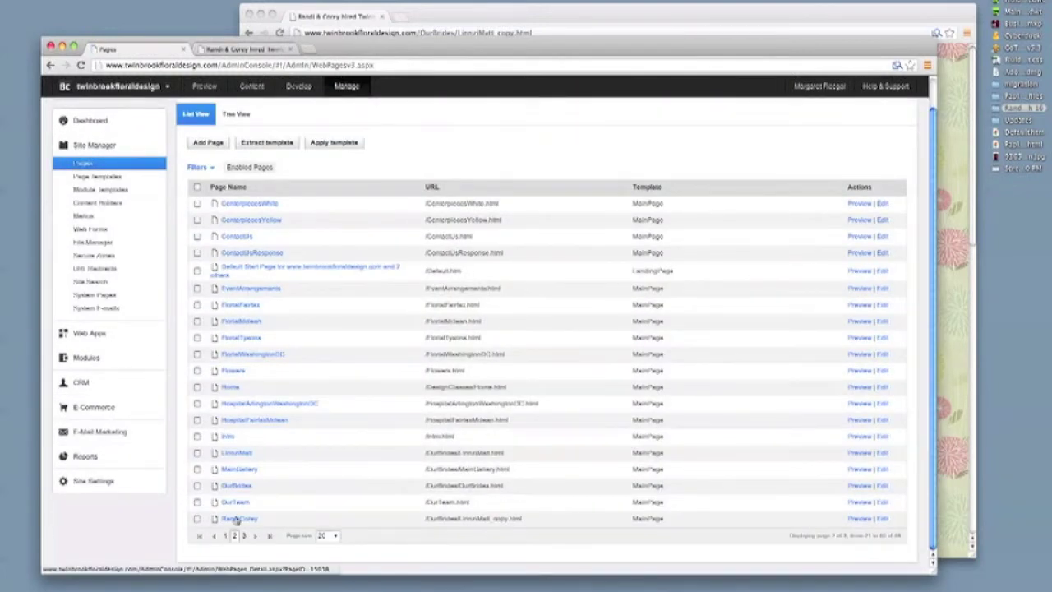
{"action": "left_click", "coordinate": [490, 327]}
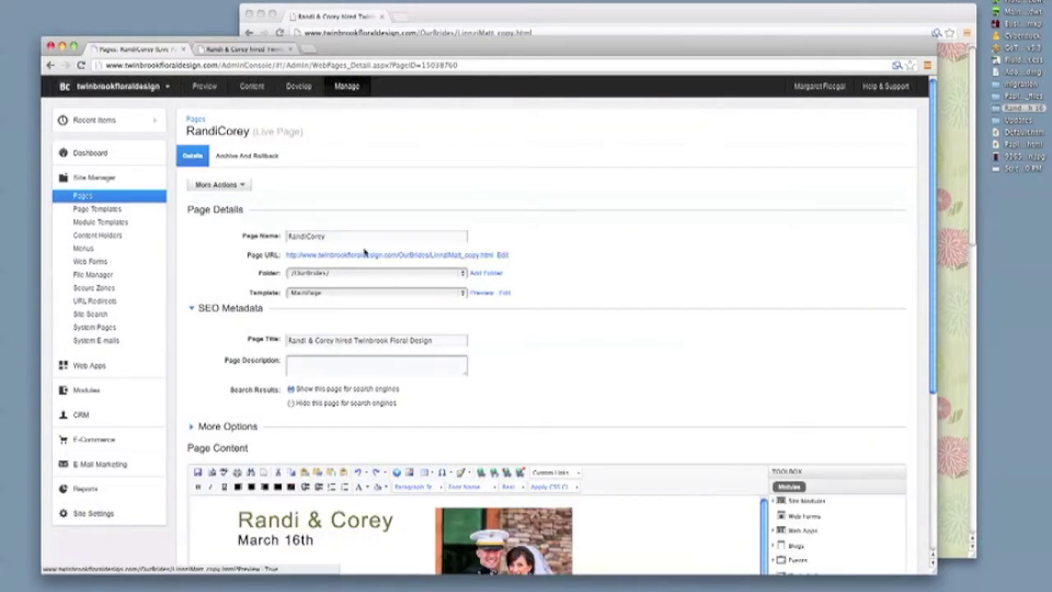
- Replace the file name in the couple's page URL with the copied page name, keeping the .html extension, and update the page
{"action": "left_click", "coordinate": [317, 237]}
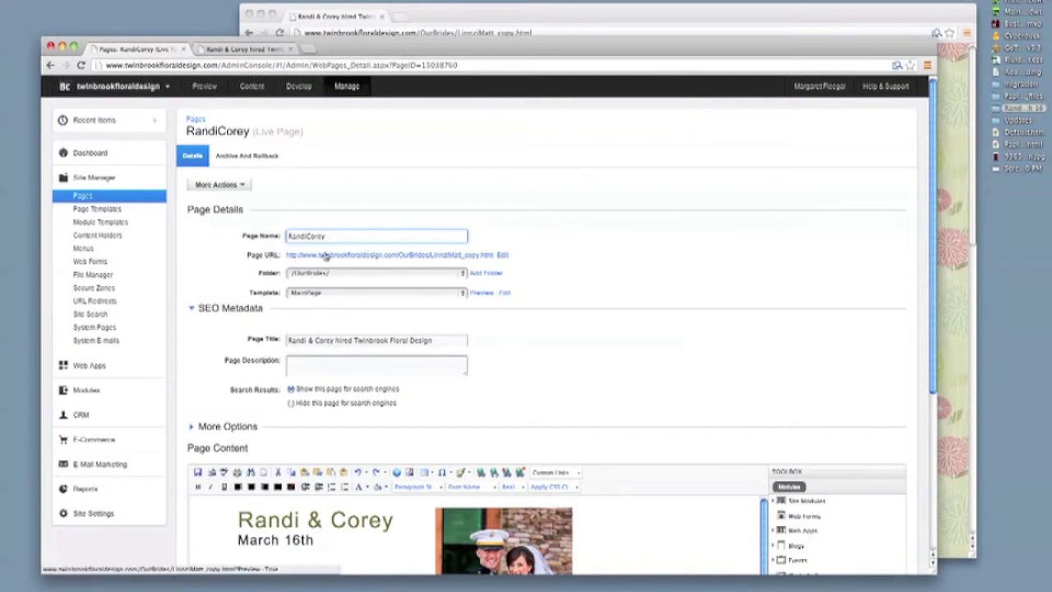
{"action": "left_click", "coordinate": [500, 255]}
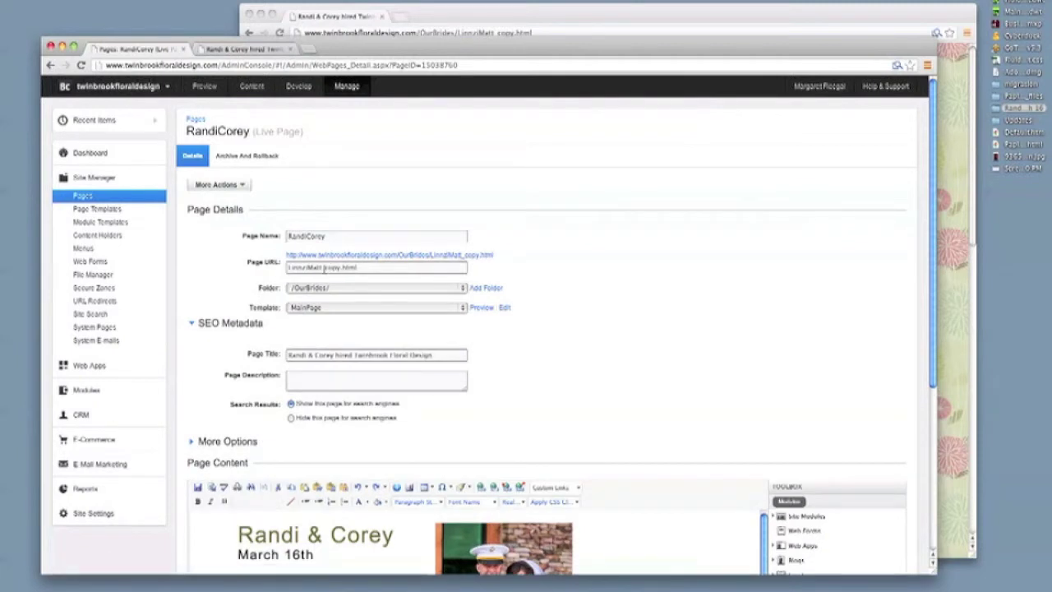
{"action": "left_click_drag", "start_coordinate": [328, 267], "coordinate": [357, 268]}
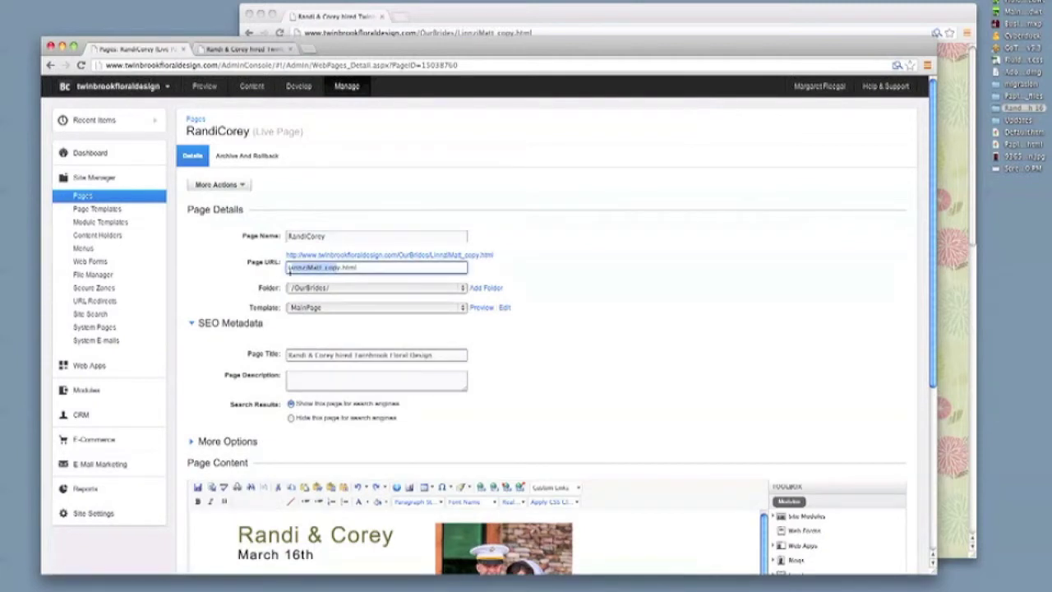
{"action": "double_click", "coordinate": [310, 237]}
{"action": "key", "text": "ctrl+c"}
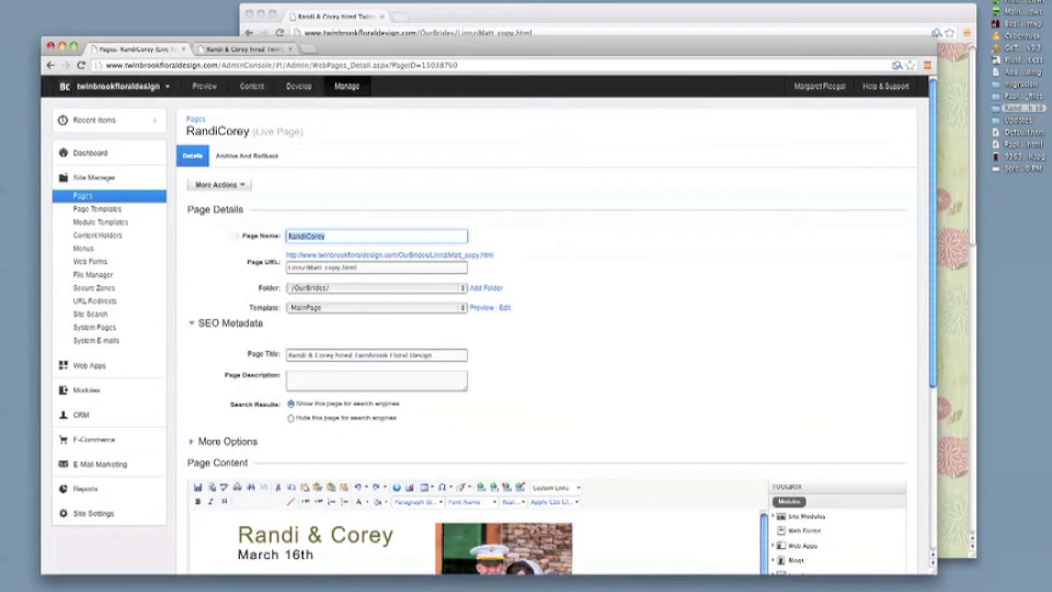
{"action": "left_click", "coordinate": [325, 268]}
{"action": "left_click_drag", "start_coordinate": [341, 268], "coordinate": [288, 268]}
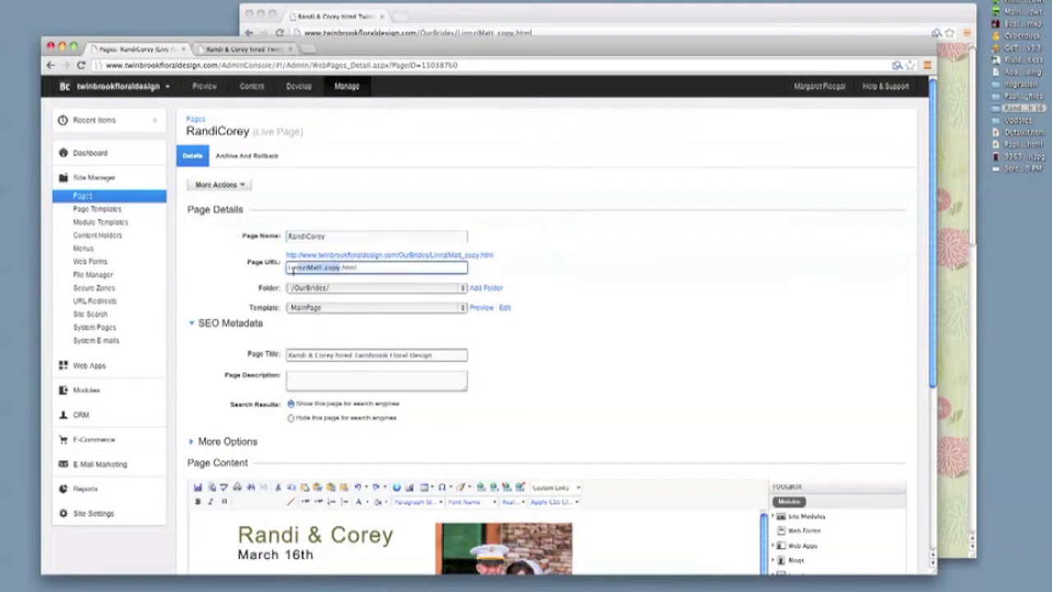
{"action": "key", "text": "ctrl+v"}
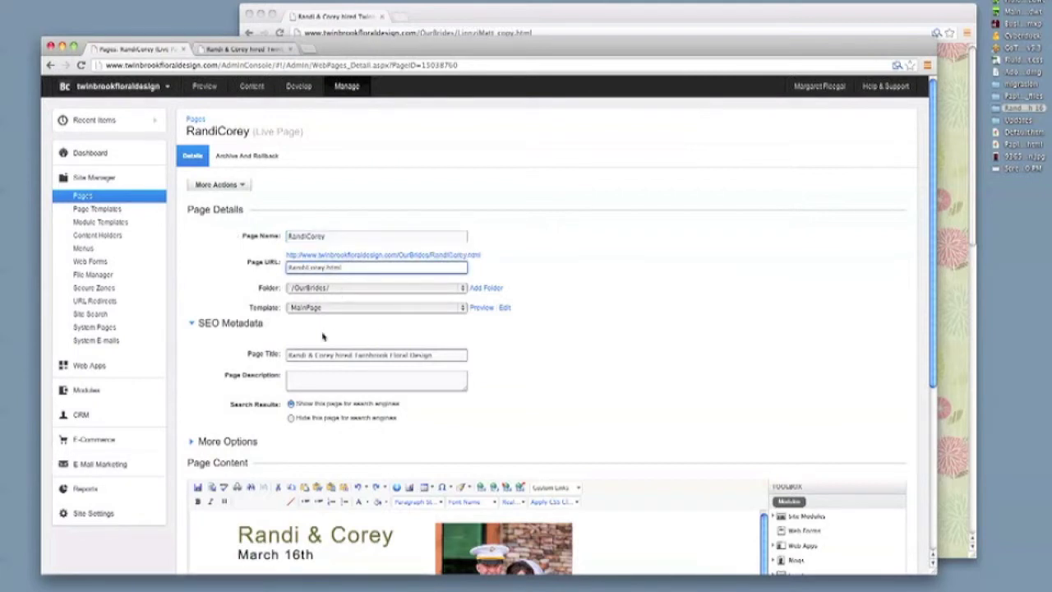
{"action": "scroll", "coordinate": [588, 284], "scroll_direction": "down", "scroll_amount": 2}
{"action": "scroll", "coordinate": [509, 282], "scroll_direction": "down", "scroll_amount": 1}
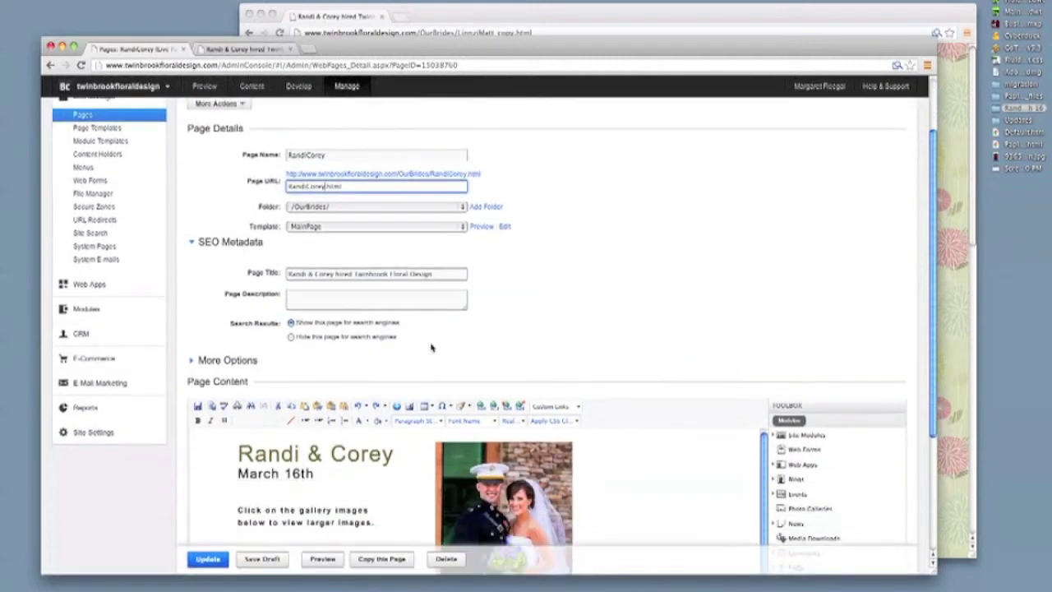
{"action": "left_click", "coordinate": [207, 561]}
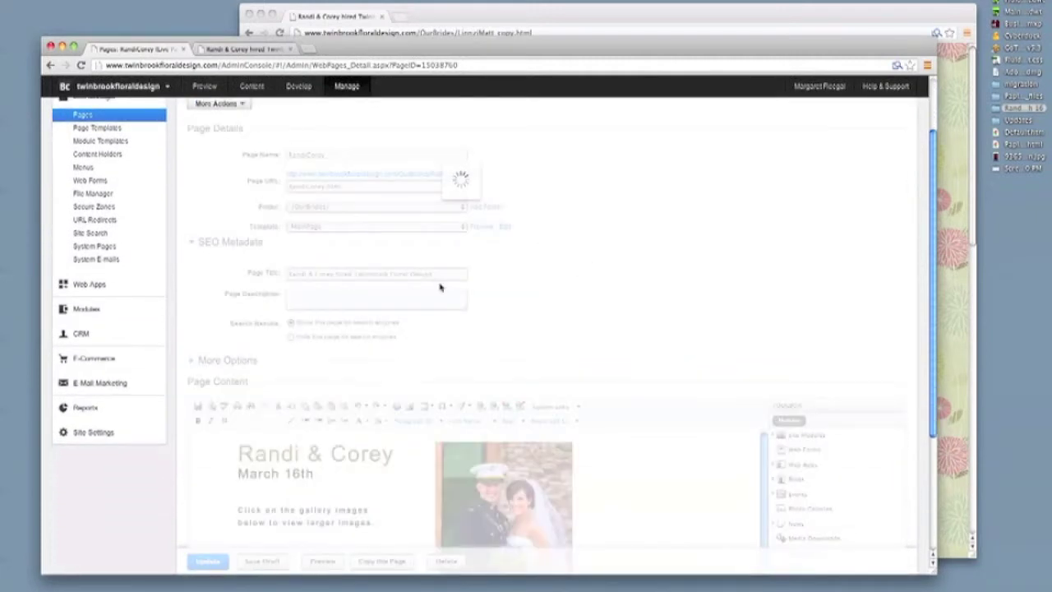
- Compare the page content with the live page, delete the large couple photo from the content, and update the page
{"action": "scroll", "coordinate": [592, 279], "scroll_direction": "down", "scroll_amount": 5}
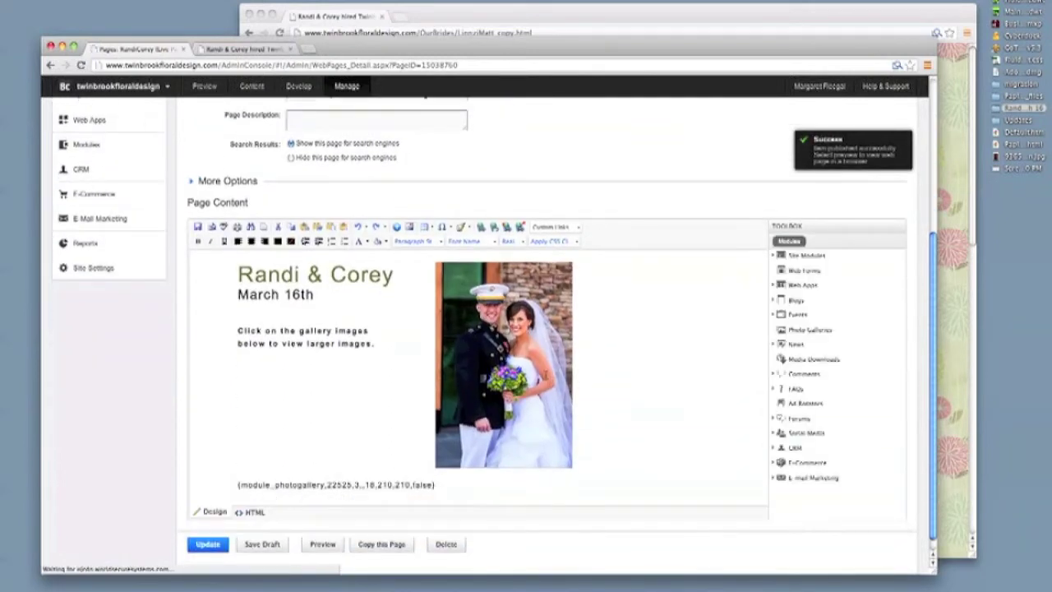
{"action": "left_click", "coordinate": [608, 21]}
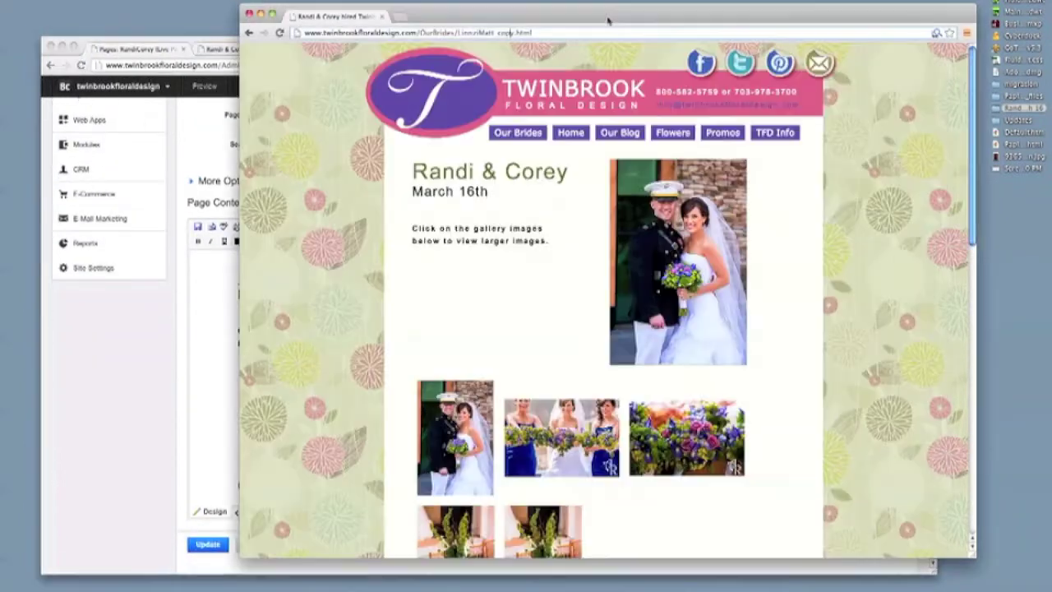
{"action": "left_click", "coordinate": [203, 316]}
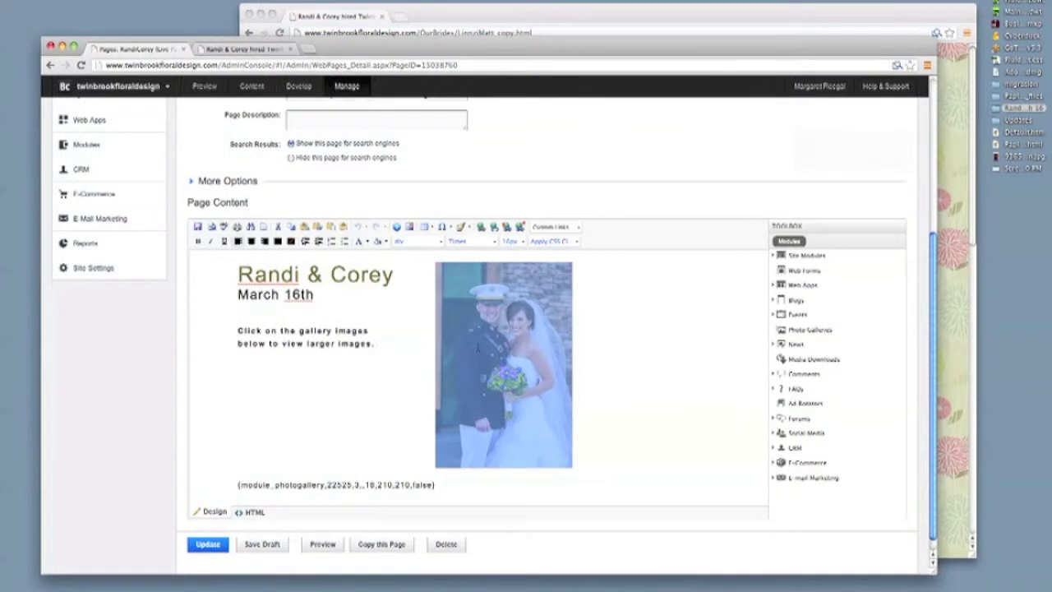
{"action": "scroll", "coordinate": [391, 461], "scroll_direction": "down", "scroll_amount": 1}
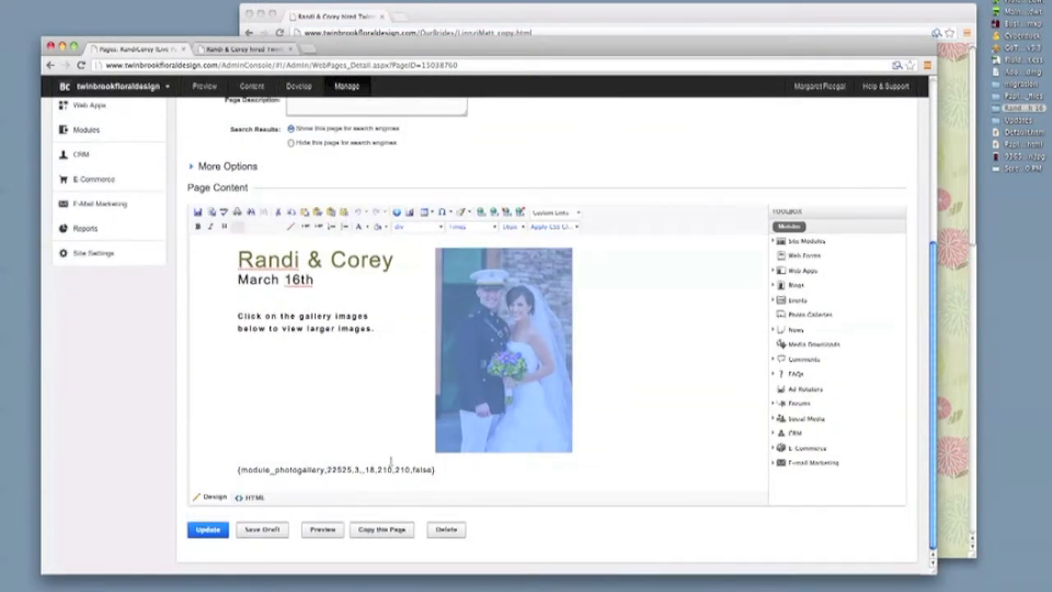
{"action": "left_click", "coordinate": [538, 15]}
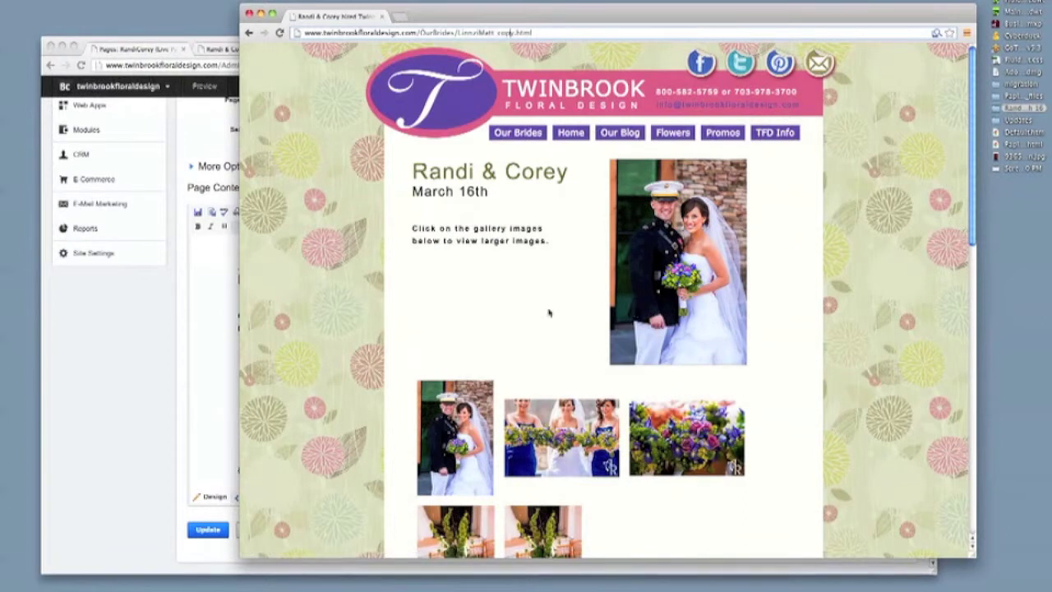
{"action": "left_click", "coordinate": [223, 330]}
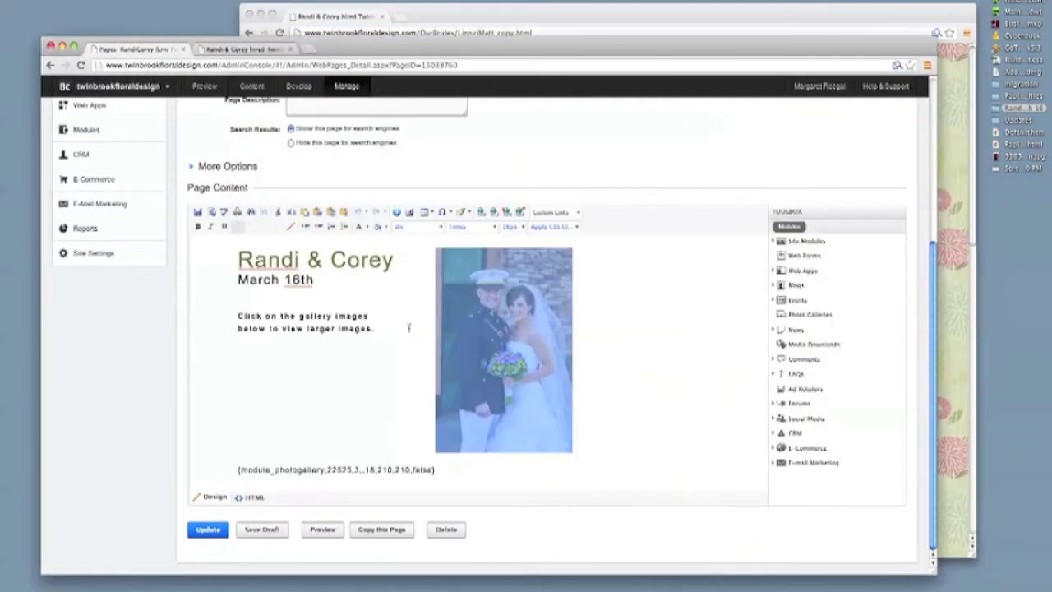
{"action": "key", "text": "Delete"}
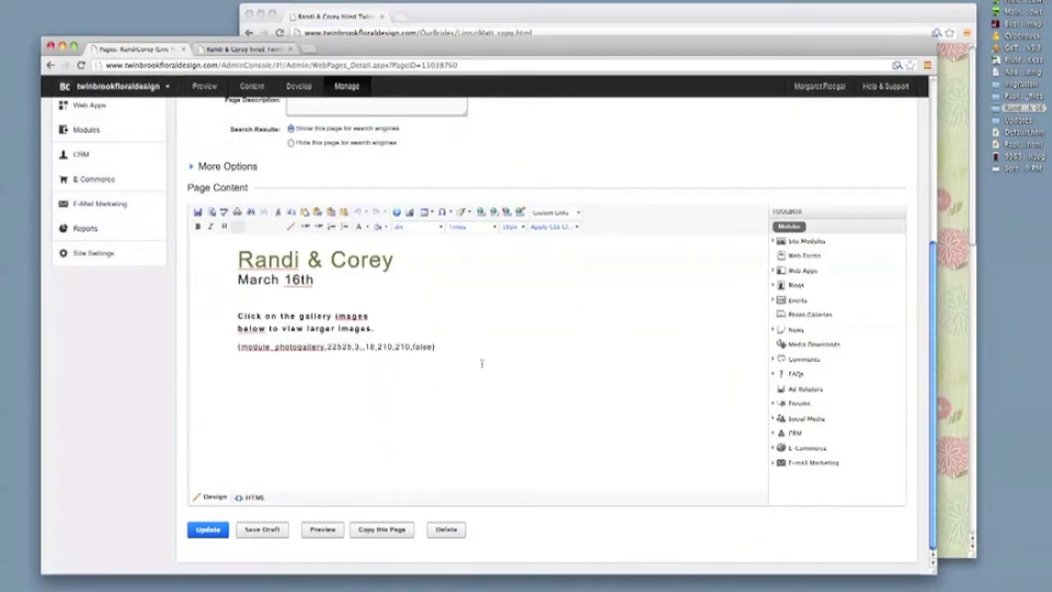
{"action": "left_click", "coordinate": [208, 530]}
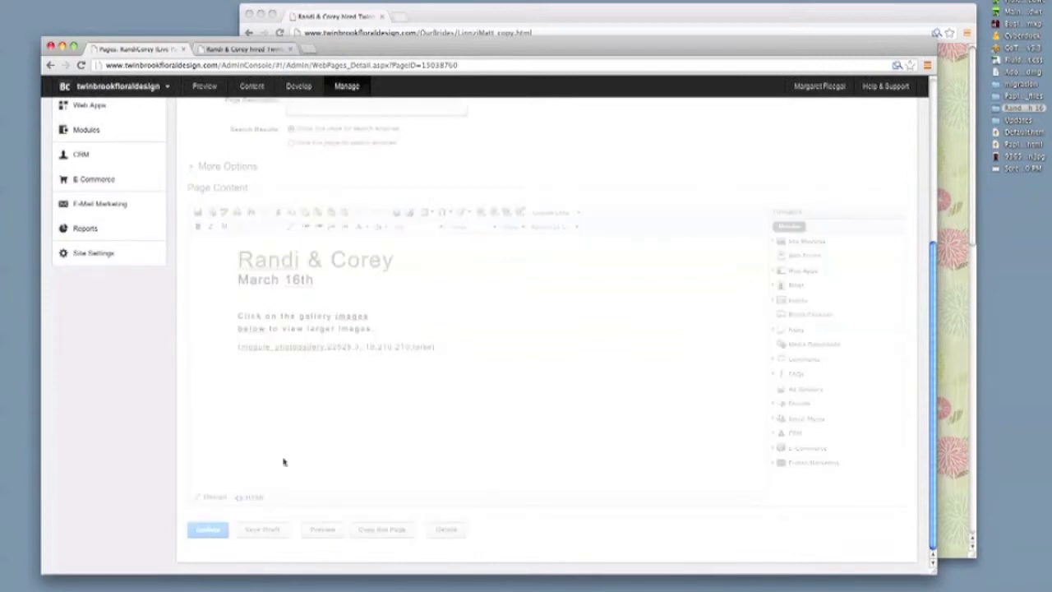
- Switch to the live site window and reload the couple's page at its old _copy address
{"action": "left_click", "coordinate": [618, 20]}
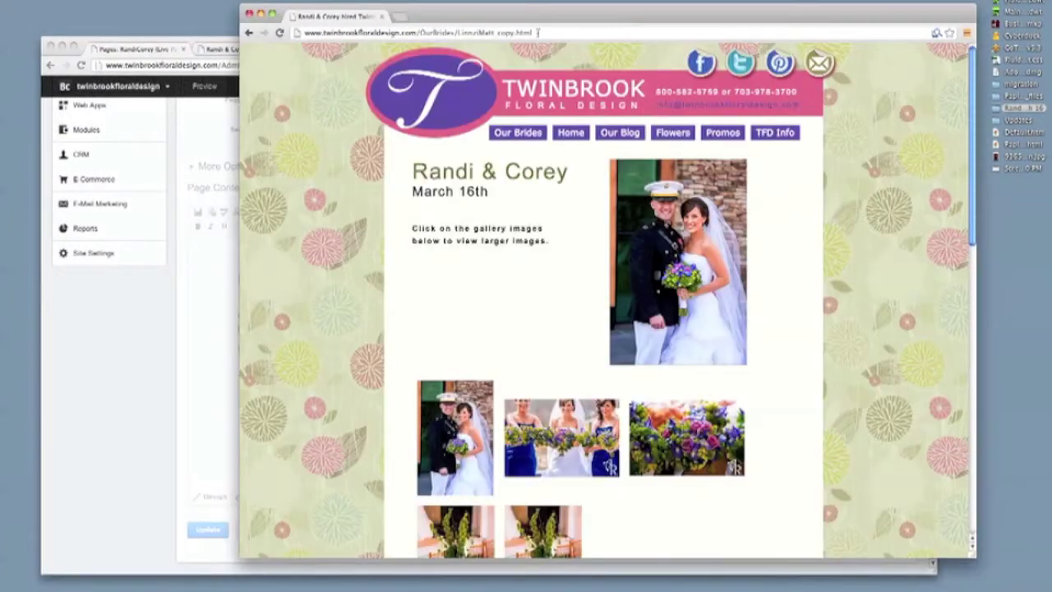
{"action": "left_click", "coordinate": [204, 317]}
{"action": "left_click", "coordinate": [547, 30]}
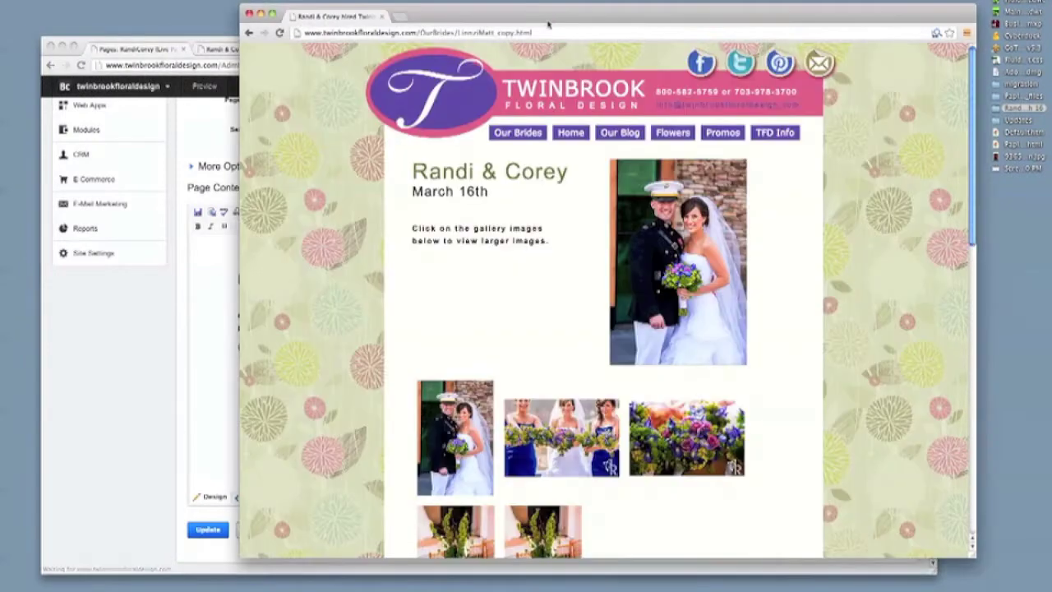
{"action": "left_click", "coordinate": [547, 31]}
{"action": "key", "text": "Return"}
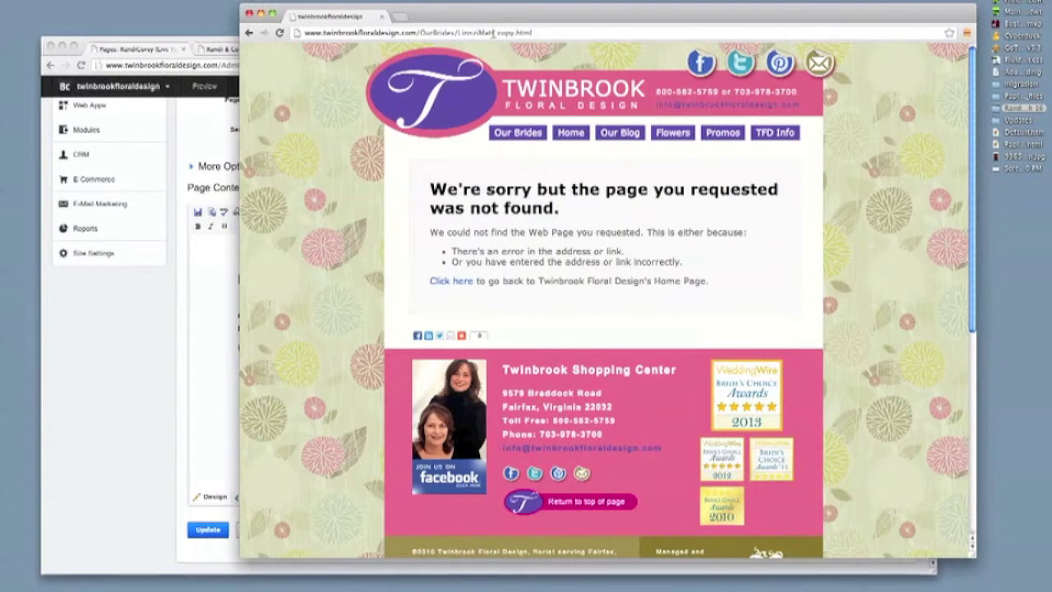
- Remove _copy from the live page's address and load the original page it was copied from
{"action": "left_click_drag", "start_coordinate": [494, 33], "coordinate": [511, 33]}
{"action": "key", "text": "BackSpace"}
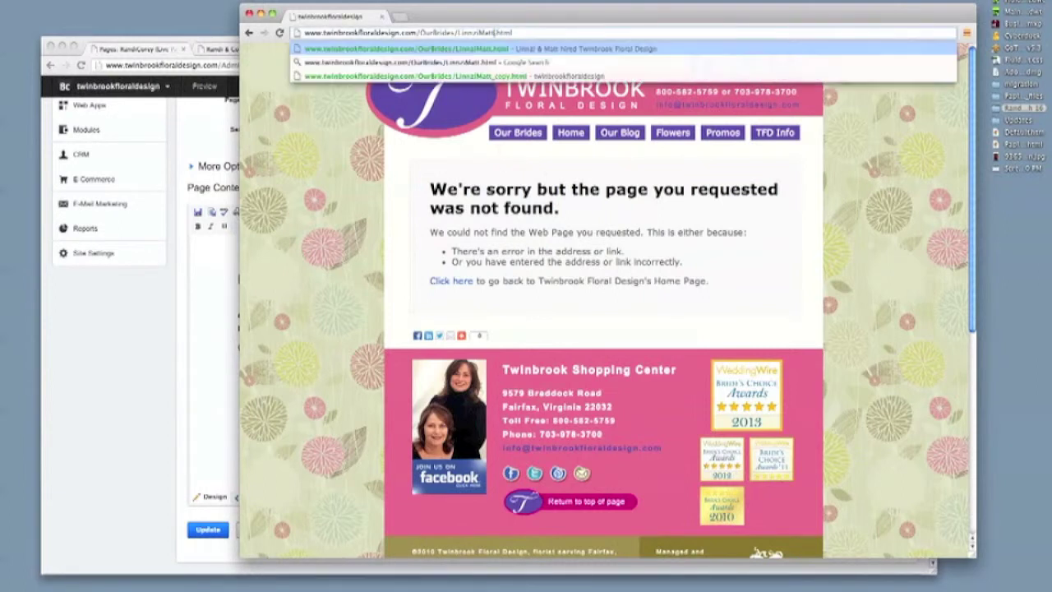
{"action": "key", "text": "Return"}
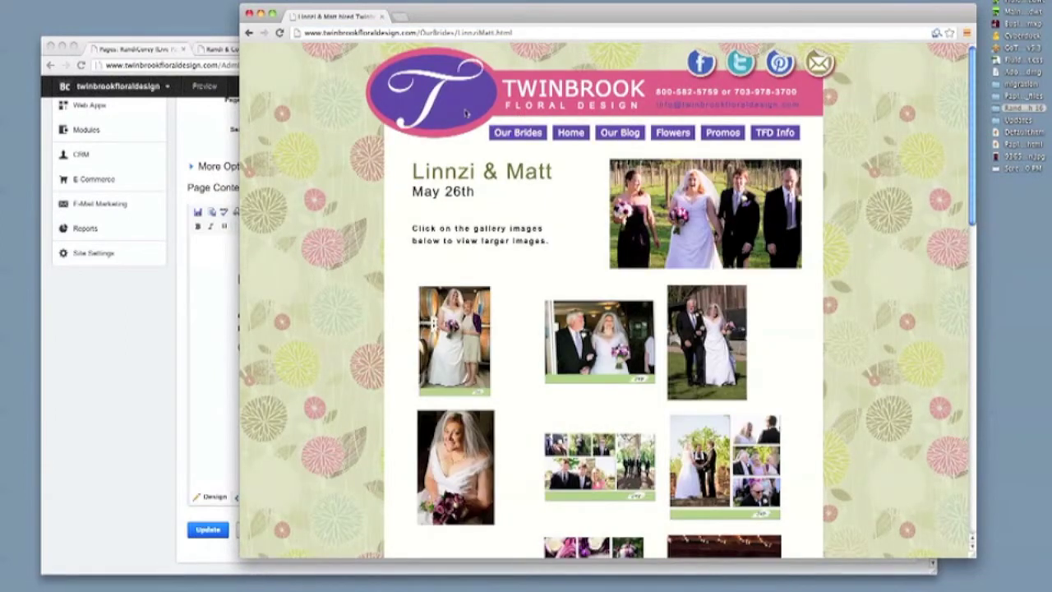
- Open the live Our Brides page, test the third tile's link, and return to the Our Brides page
{"action": "left_click", "coordinate": [527, 134]}
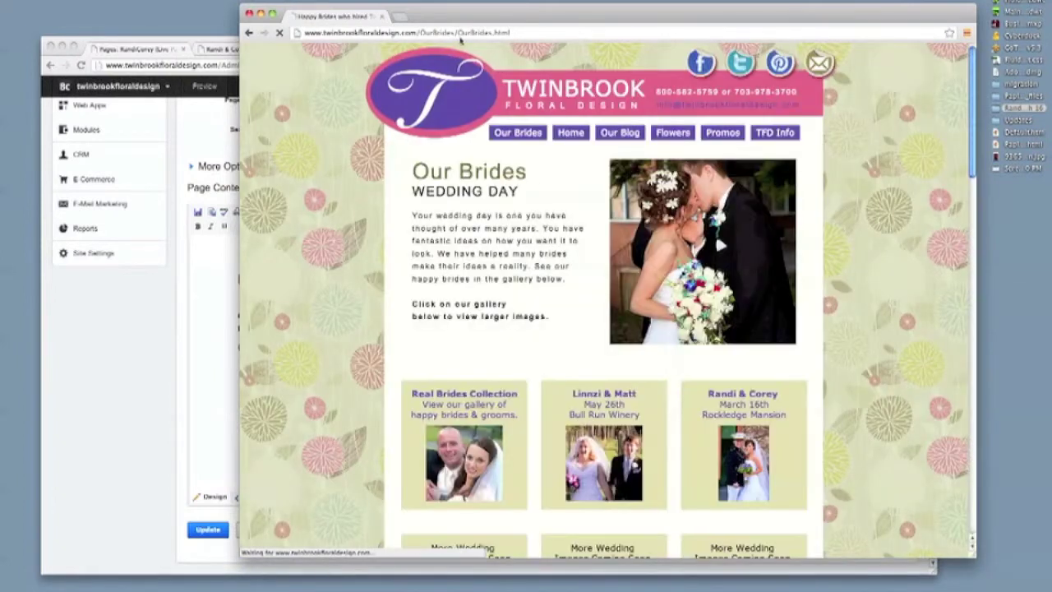
{"action": "scroll", "coordinate": [596, 366], "scroll_direction": "down", "scroll_amount": 2}
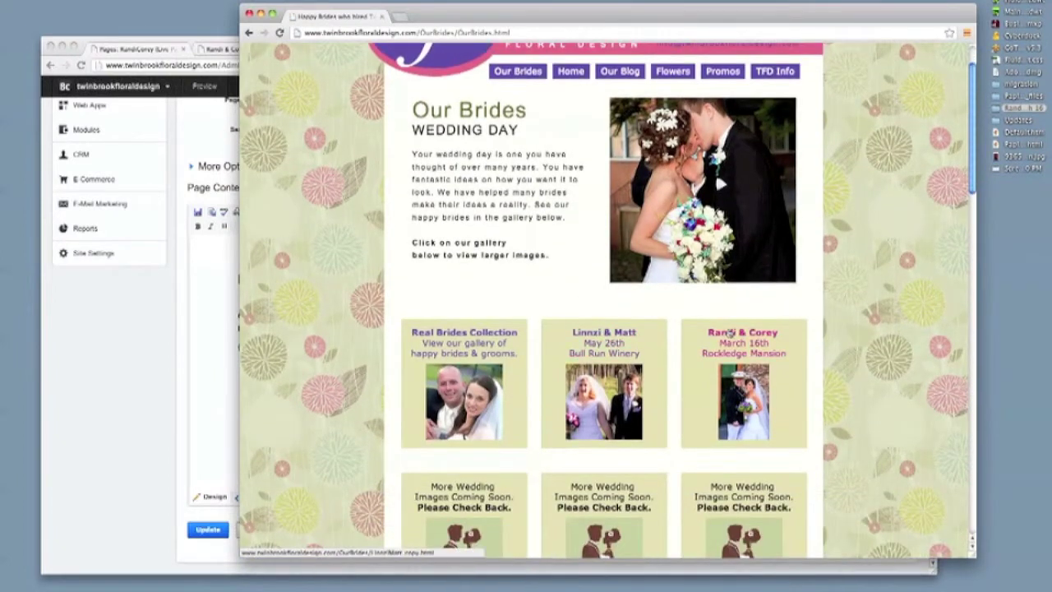
{"action": "left_click", "coordinate": [729, 332]}
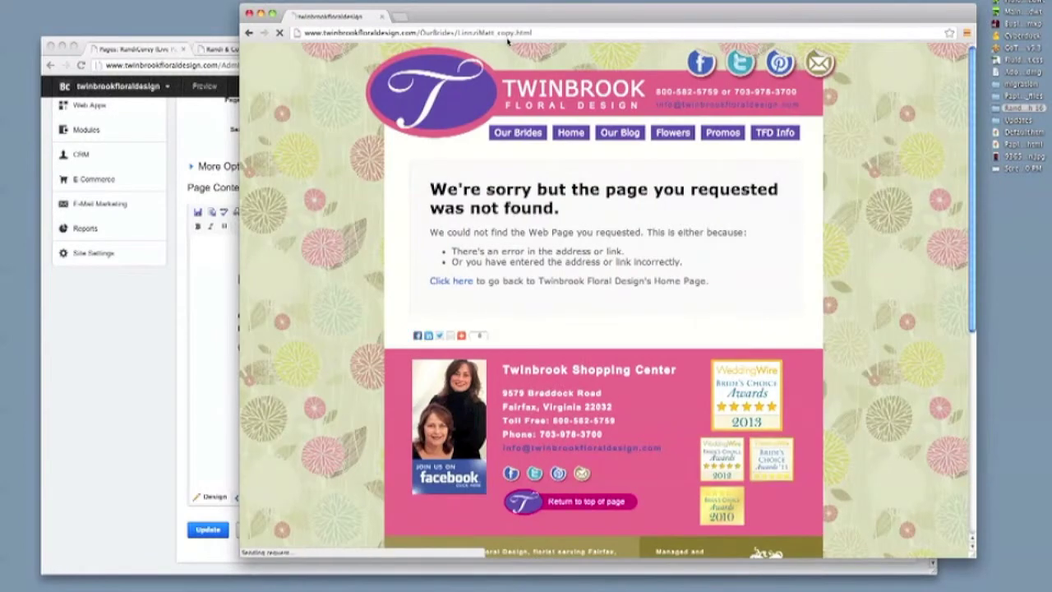
{"action": "left_click", "coordinate": [250, 32]}
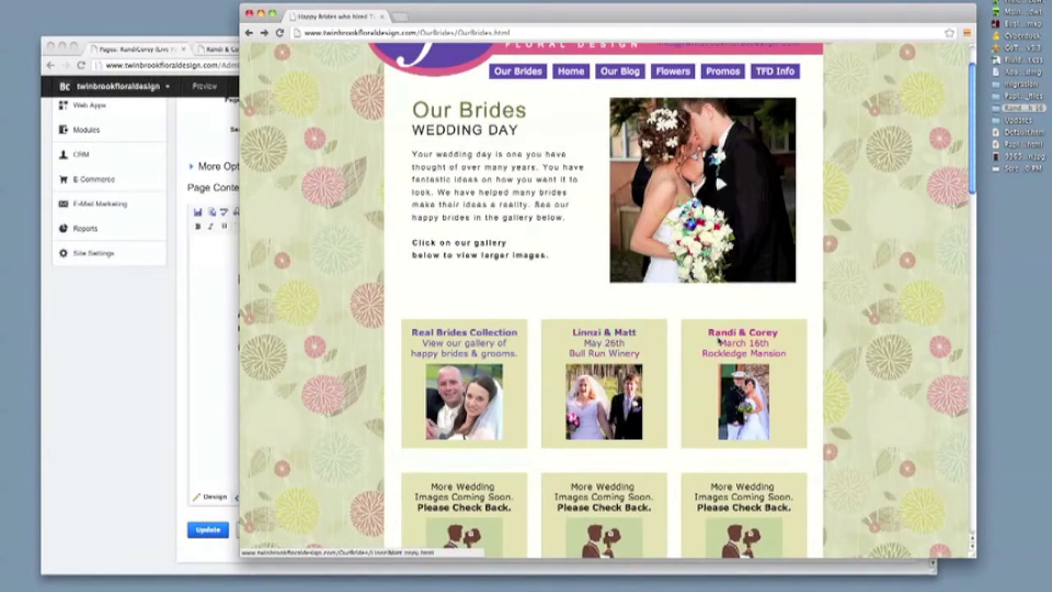
- Return to the couple's page details in the site admin, review the page URL, and update the page again
{"action": "left_click", "coordinate": [208, 319]}
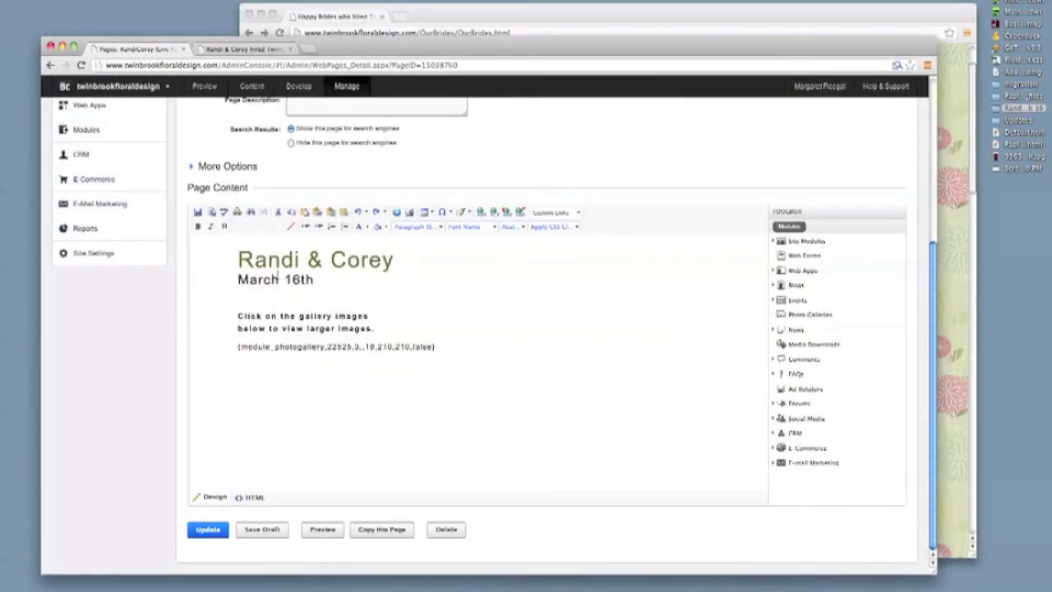
{"action": "scroll", "coordinate": [315, 222], "scroll_direction": "up", "scroll_amount": 5}
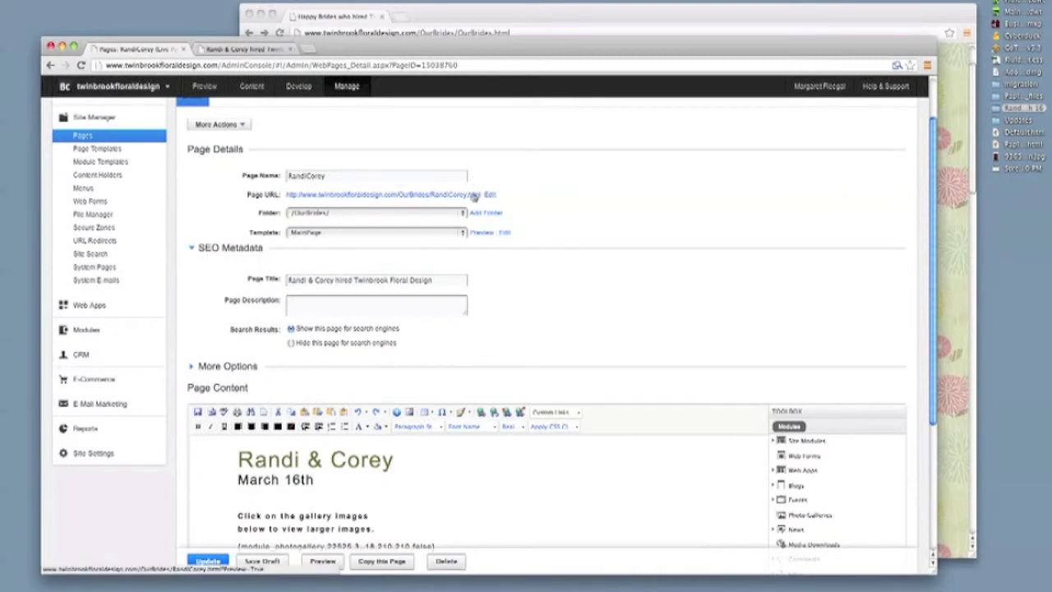
{"action": "scroll", "coordinate": [460, 198], "scroll_direction": "up", "scroll_amount": 3}
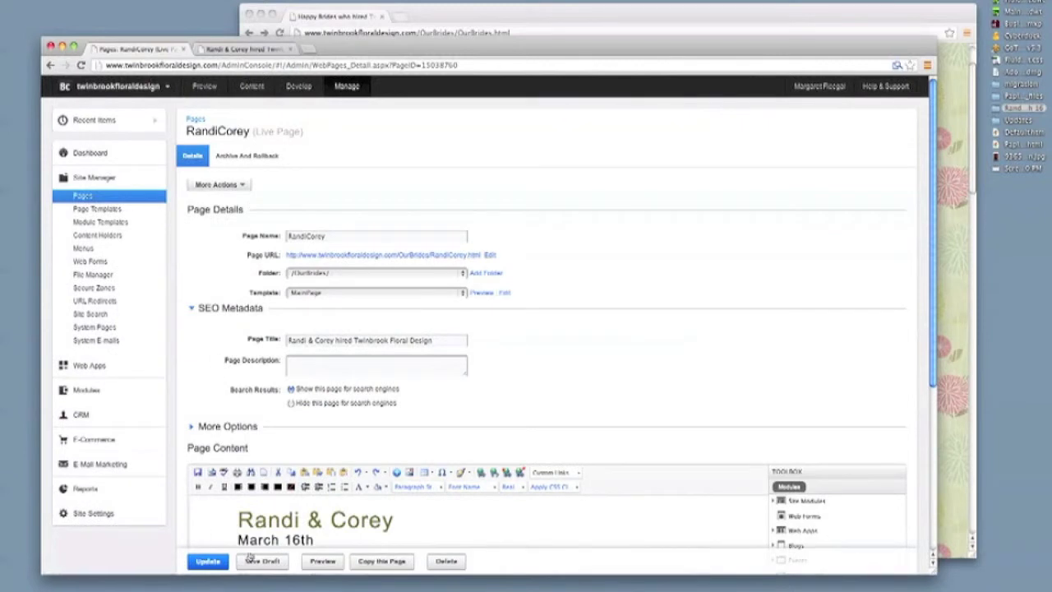
{"action": "left_click", "coordinate": [215, 562]}
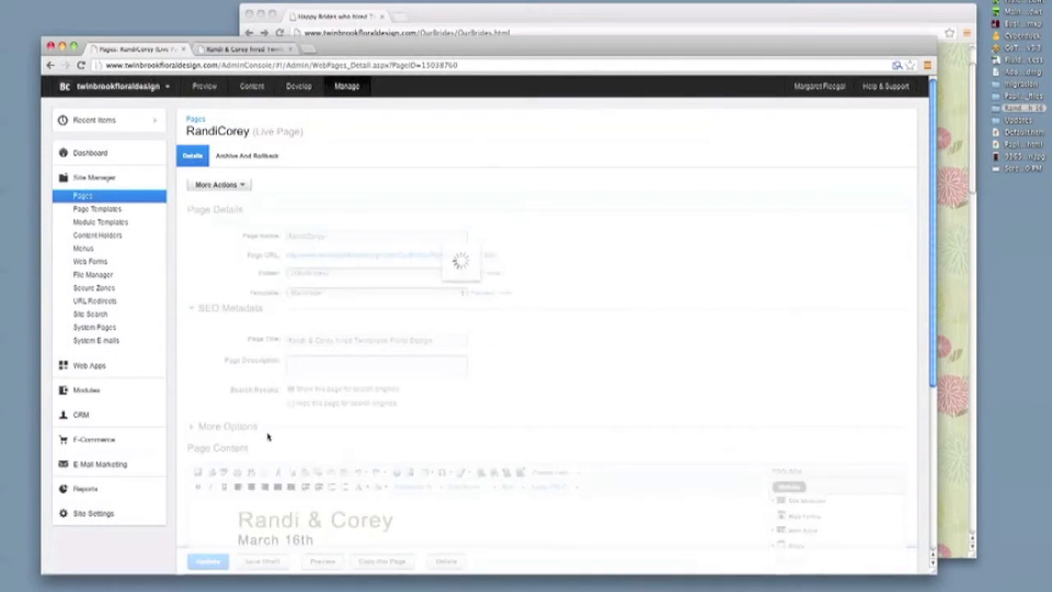
- Open the OurBrides page for editing from the site's list of pages
{"action": "left_click", "coordinate": [86, 198]}
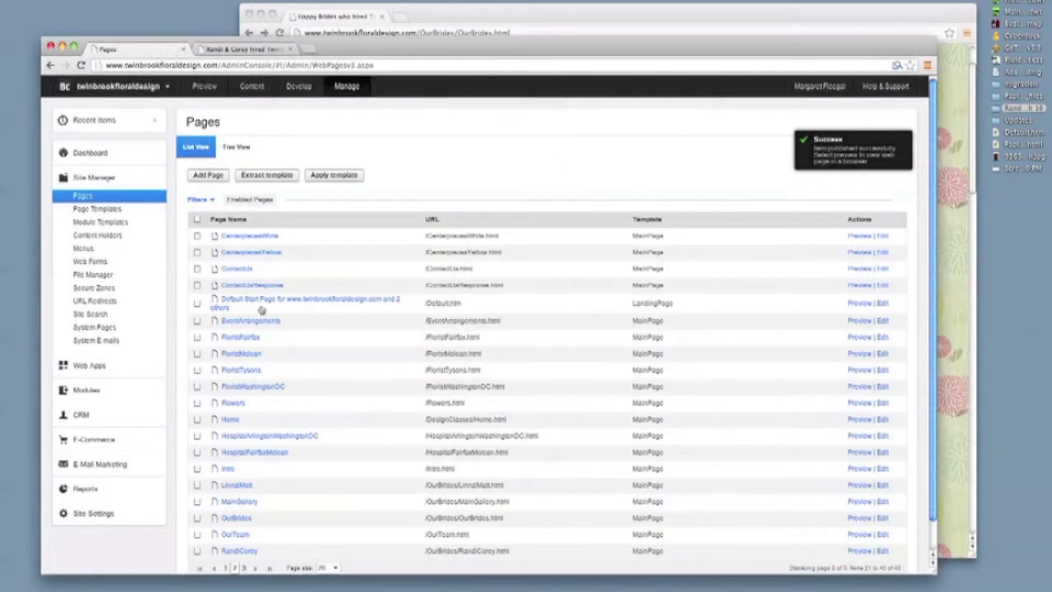
{"action": "scroll", "coordinate": [279, 370], "scroll_direction": "down", "scroll_amount": 2}
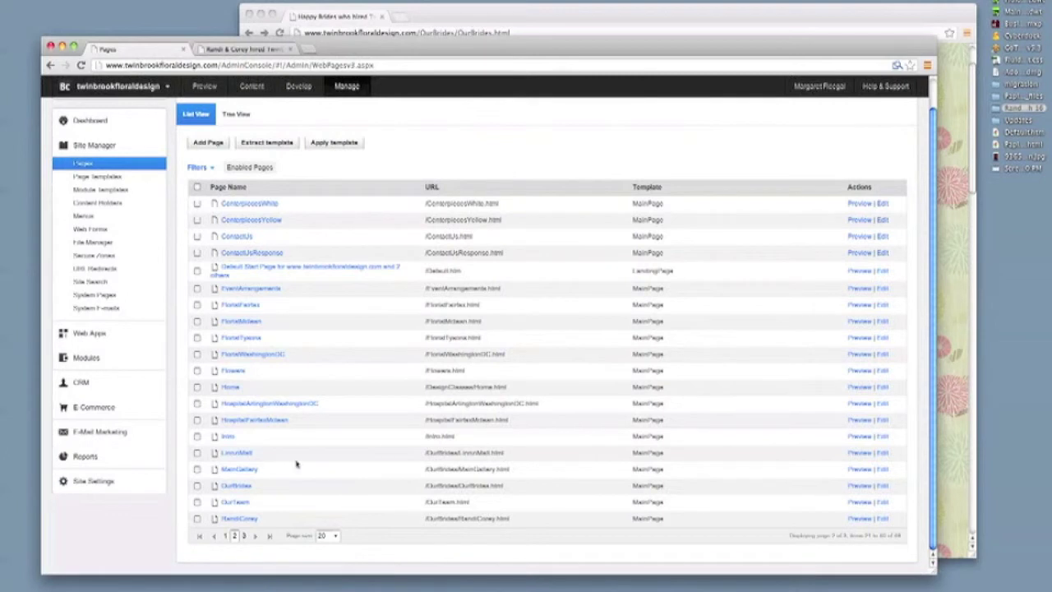
{"action": "left_click", "coordinate": [339, 408]}
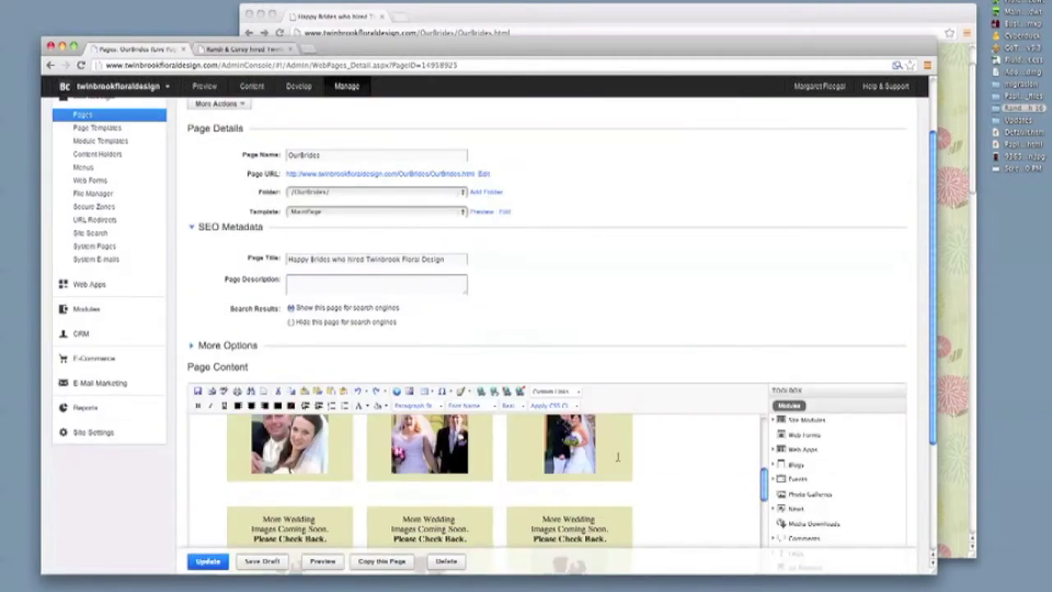
- Relink the third tile's caption text to the new couple's page in the OurBrides folder
{"action": "scroll", "coordinate": [653, 353], "scroll_direction": "down", "scroll_amount": 5}
{"action": "left_click_drag", "start_coordinate": [611, 374], "coordinate": [516, 352]}
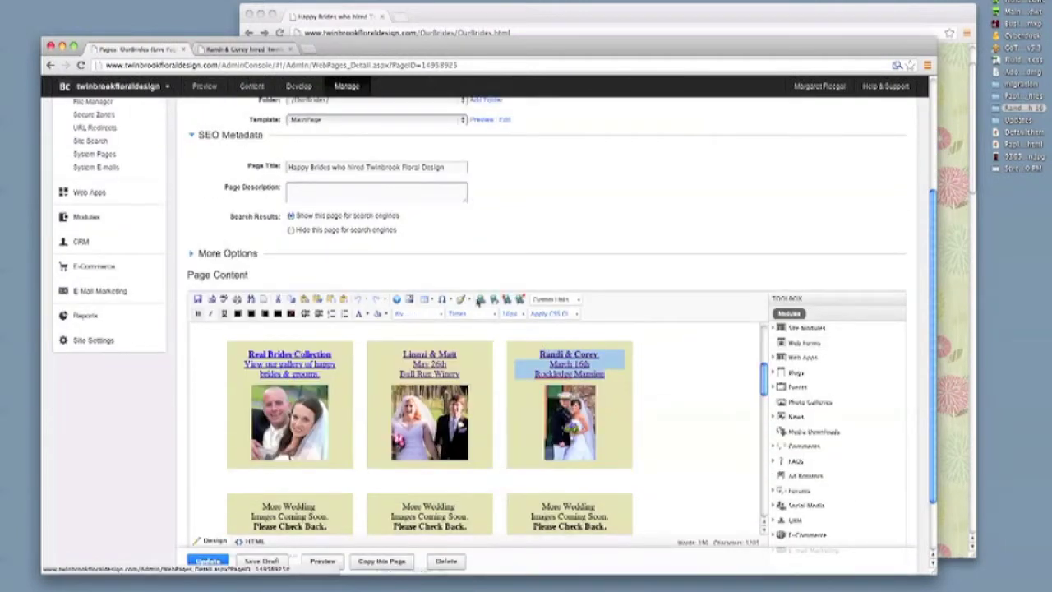
{"action": "left_click", "coordinate": [481, 299]}
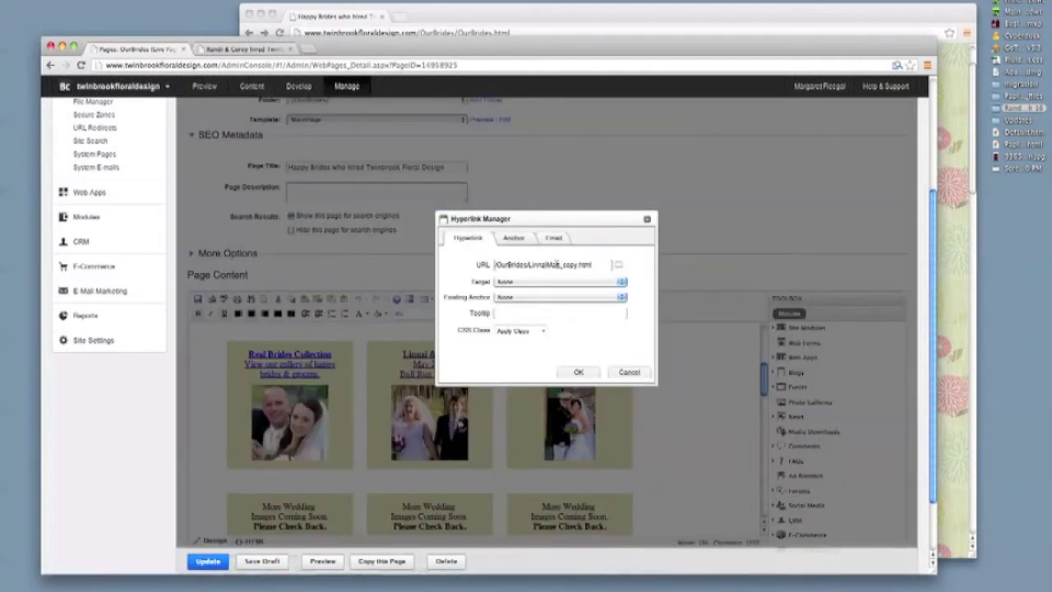
{"action": "left_click", "coordinate": [618, 265]}
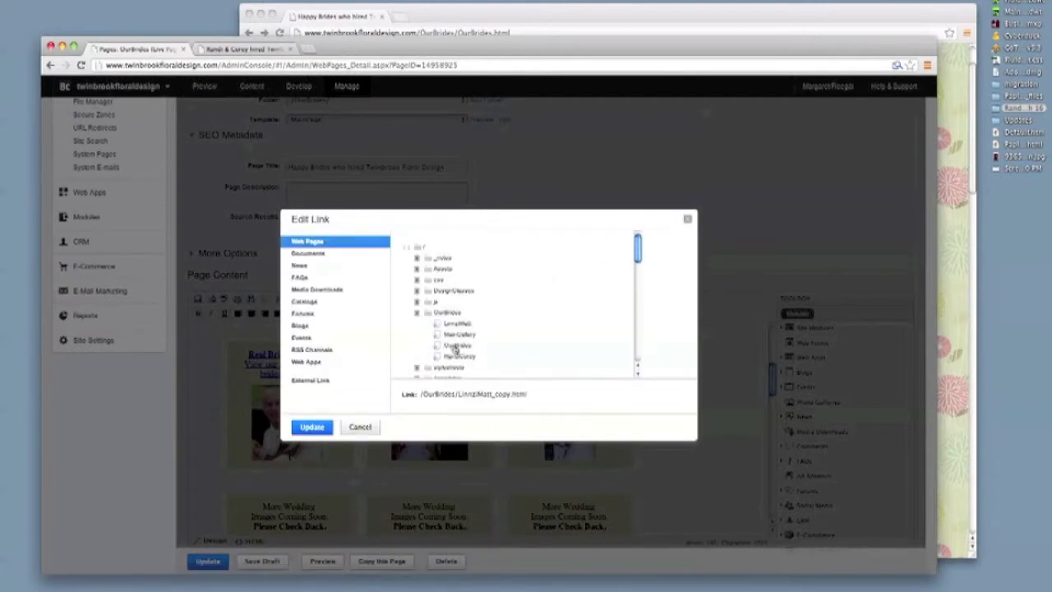
{"action": "left_click", "coordinate": [456, 356]}
{"action": "left_click", "coordinate": [313, 427]}
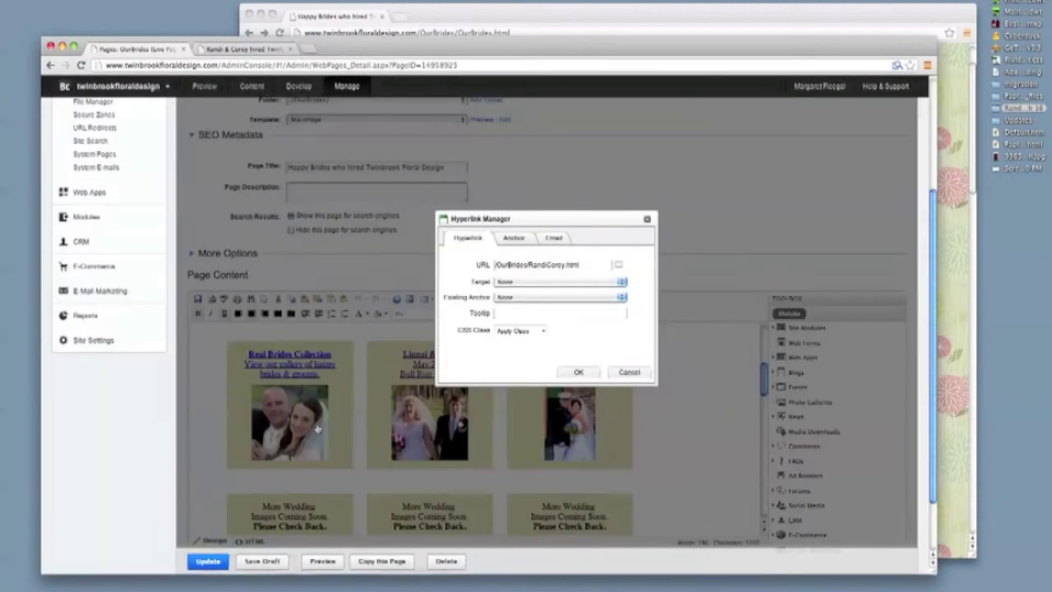
{"action": "left_click", "coordinate": [578, 371]}
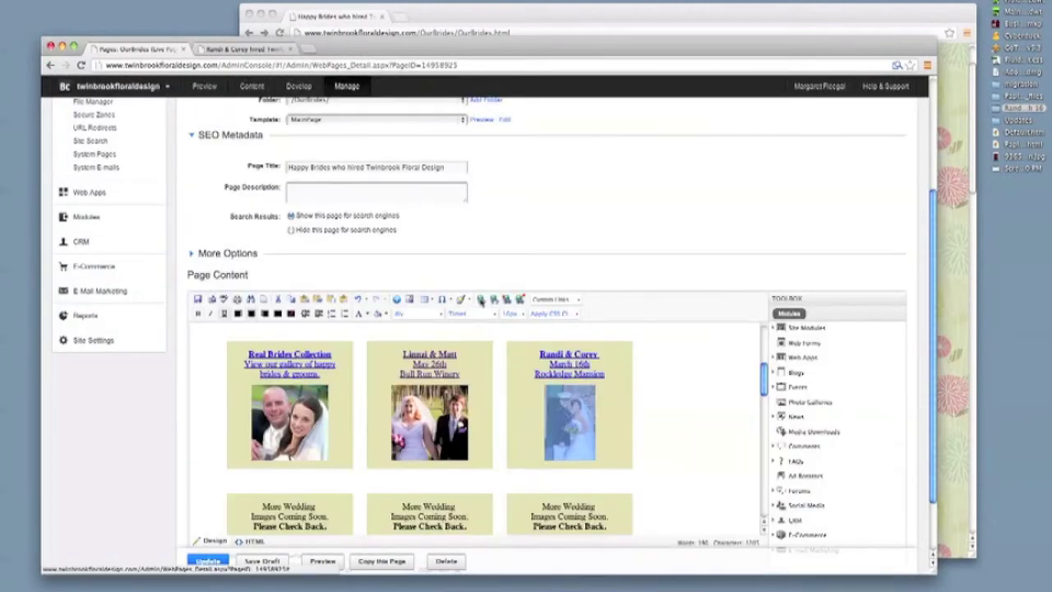
- Relink the third tile's photo to the same couple's page and update the OurBrides page
{"action": "left_click", "coordinate": [482, 300]}
{"action": "left_click", "coordinate": [618, 267]}
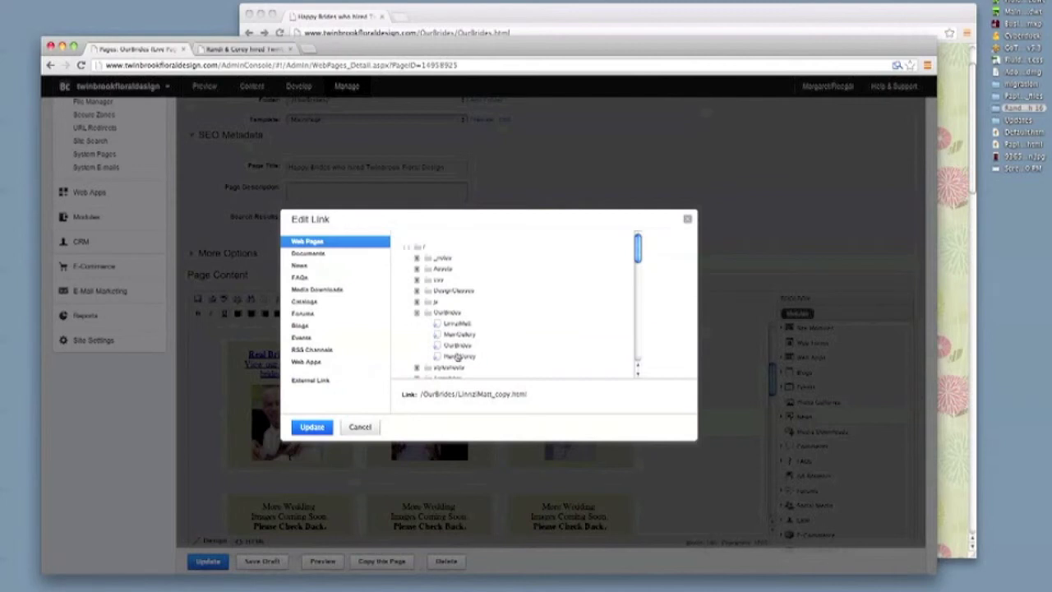
{"action": "left_click", "coordinate": [458, 357]}
{"action": "left_click", "coordinate": [313, 426]}
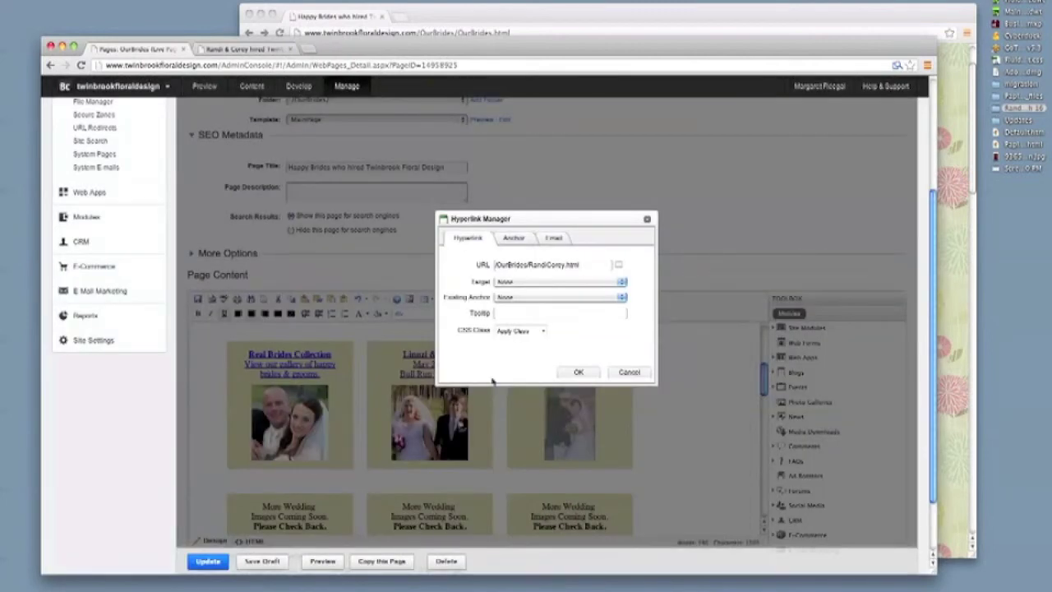
{"action": "left_click", "coordinate": [567, 373]}
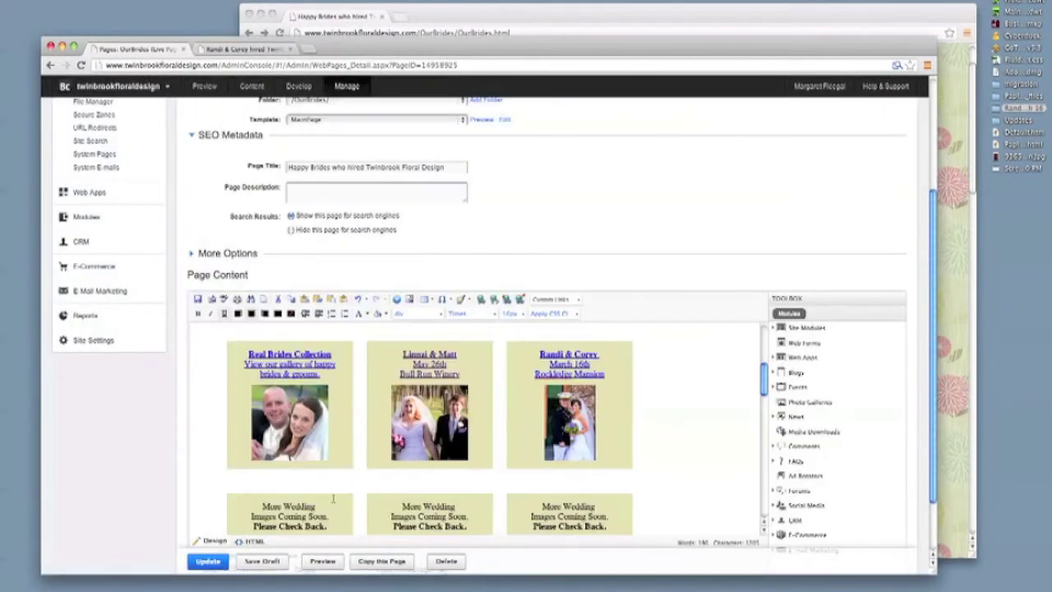
{"action": "left_click", "coordinate": [210, 563]}
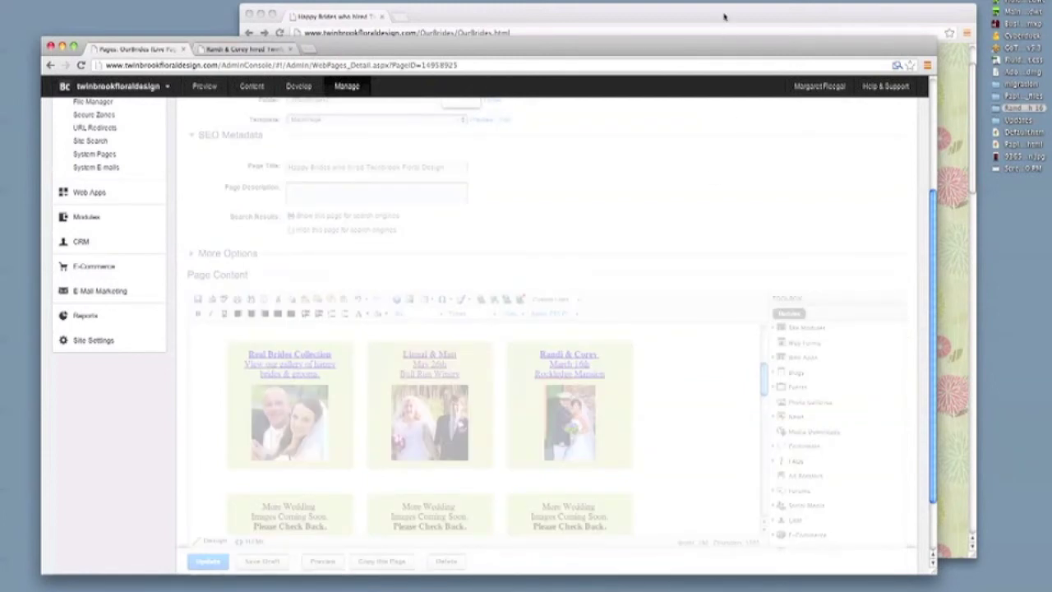
- Reload the live Our Brides page and test the third tile's link
{"action": "left_click", "coordinate": [698, 18]}
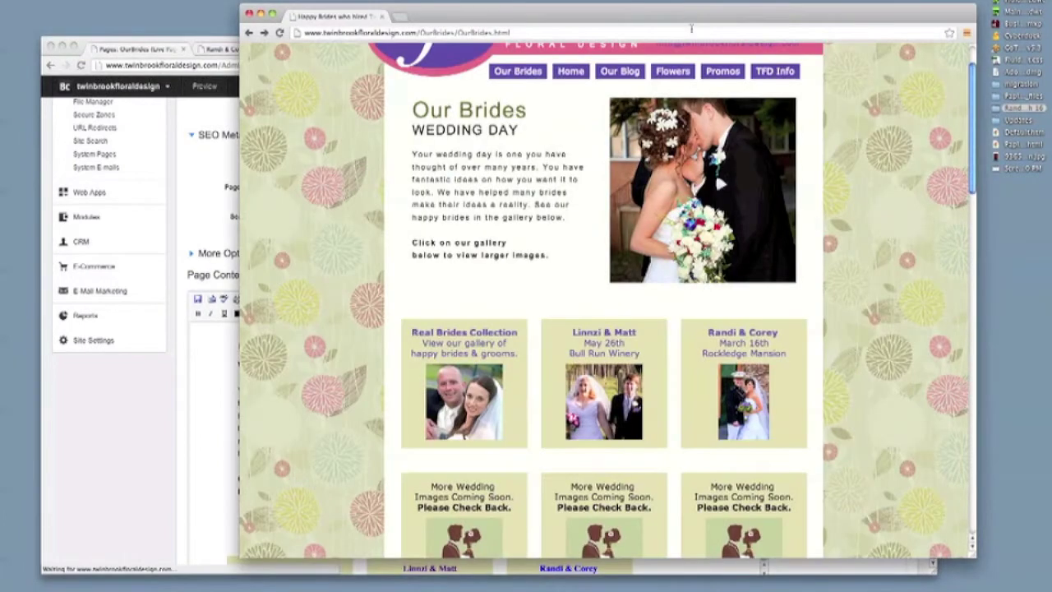
{"action": "left_click", "coordinate": [691, 33]}
{"action": "key", "text": "Return"}
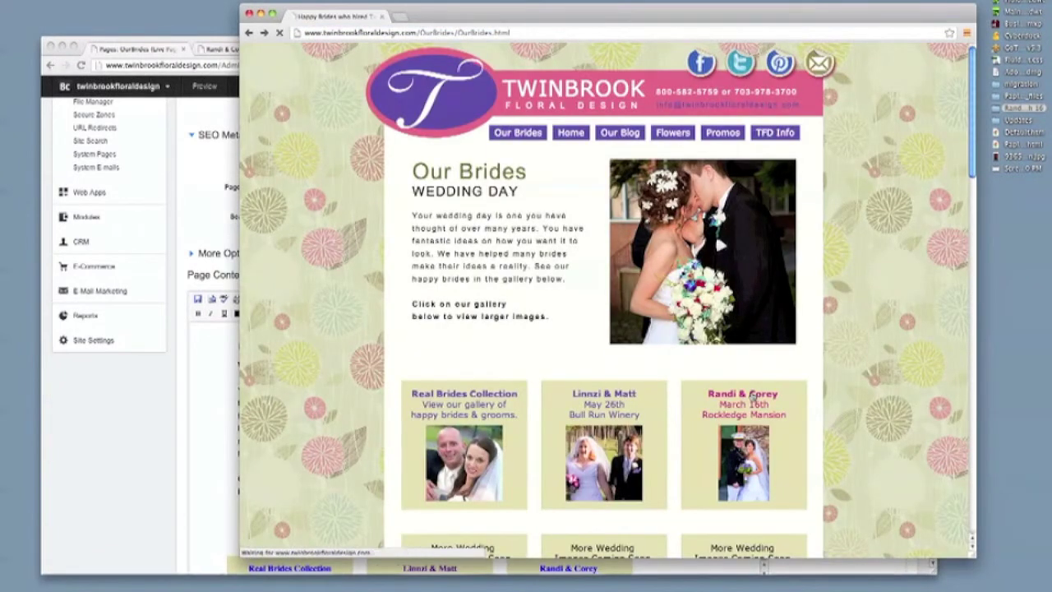
{"action": "left_click", "coordinate": [752, 398]}
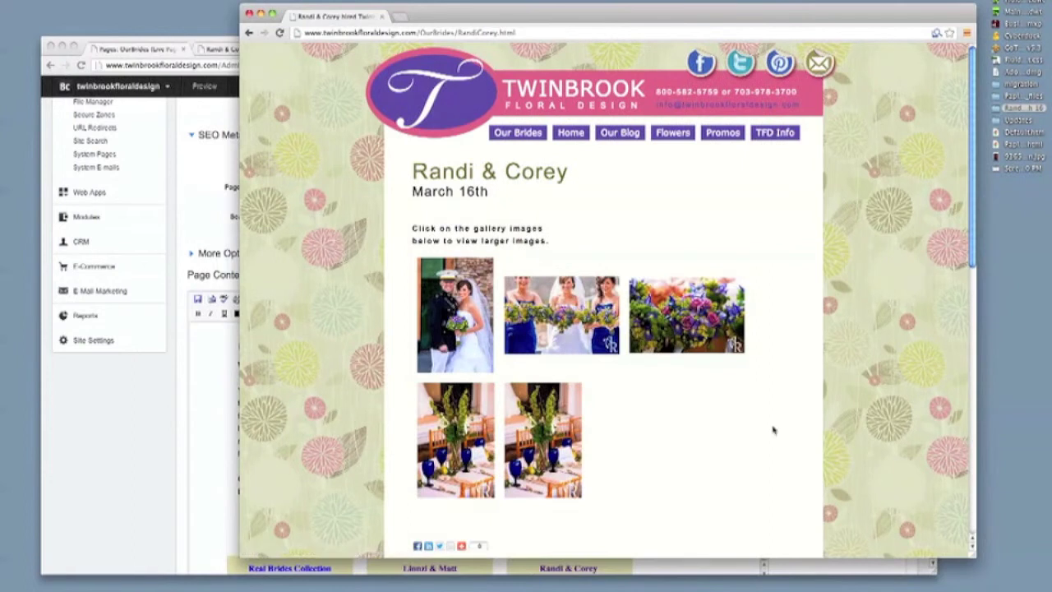
- Check the enlarged views of the gallery images on the couple's live page
{"action": "scroll", "coordinate": [695, 357], "scroll_direction": "down", "scroll_amount": 1}
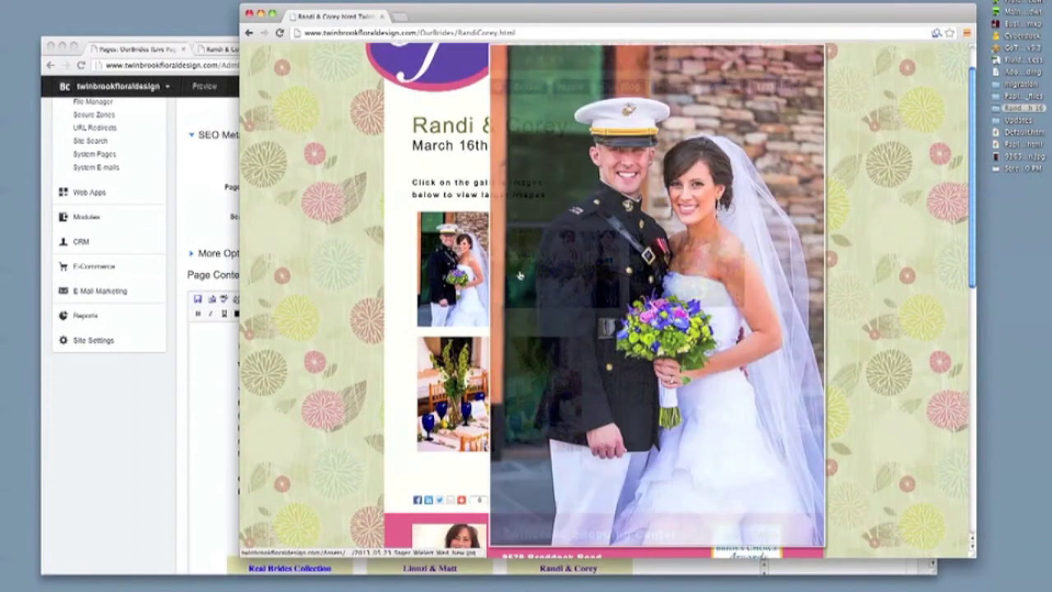
{"action": "mouse_move", "coordinate": [567, 272]}
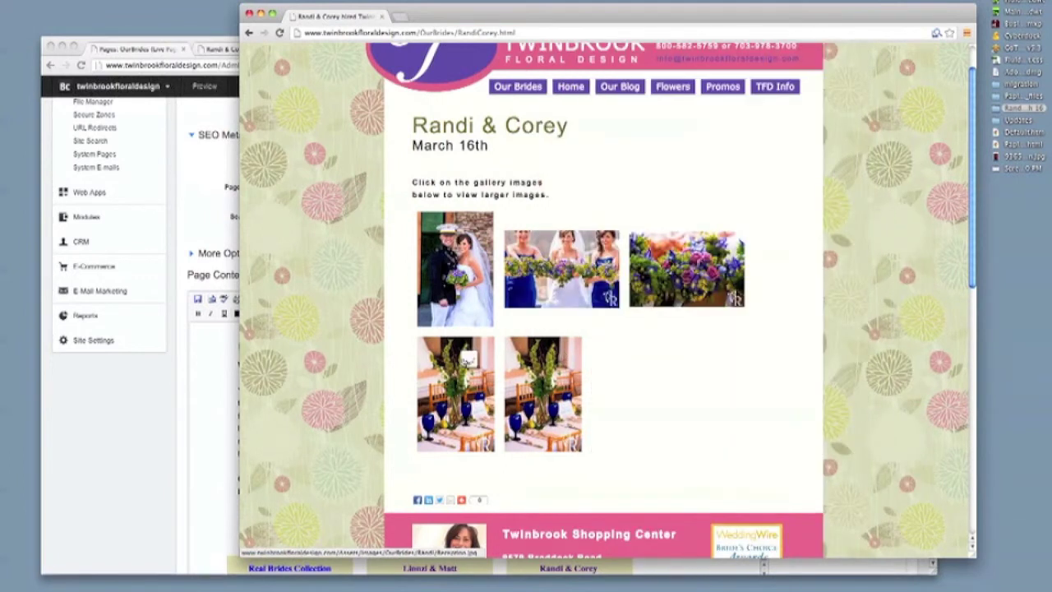
{"action": "mouse_move", "coordinate": [467, 358]}
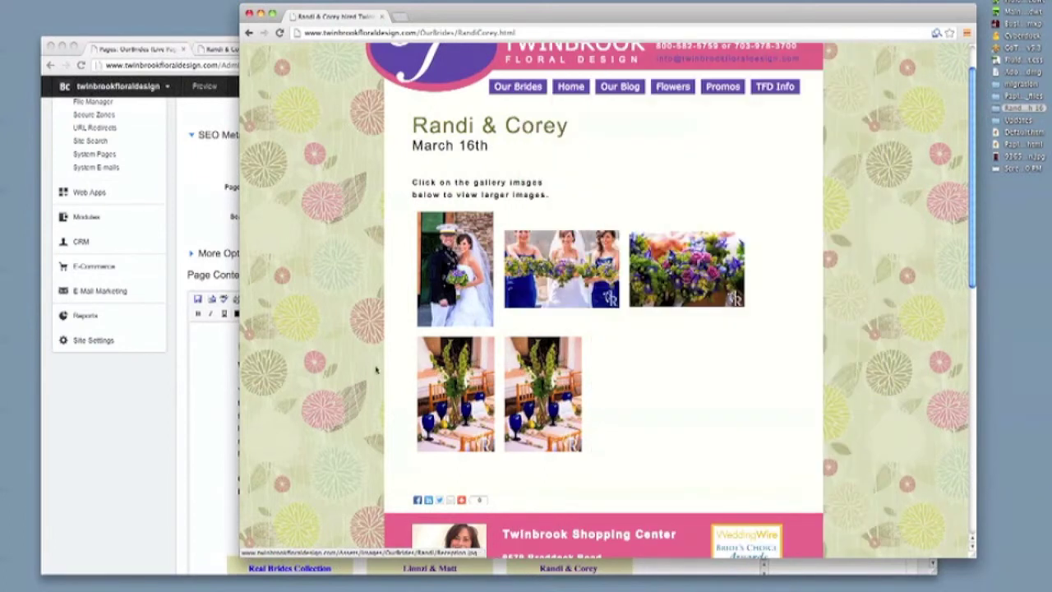
{"action": "scroll", "coordinate": [392, 295], "scroll_direction": "up", "scroll_amount": 2}
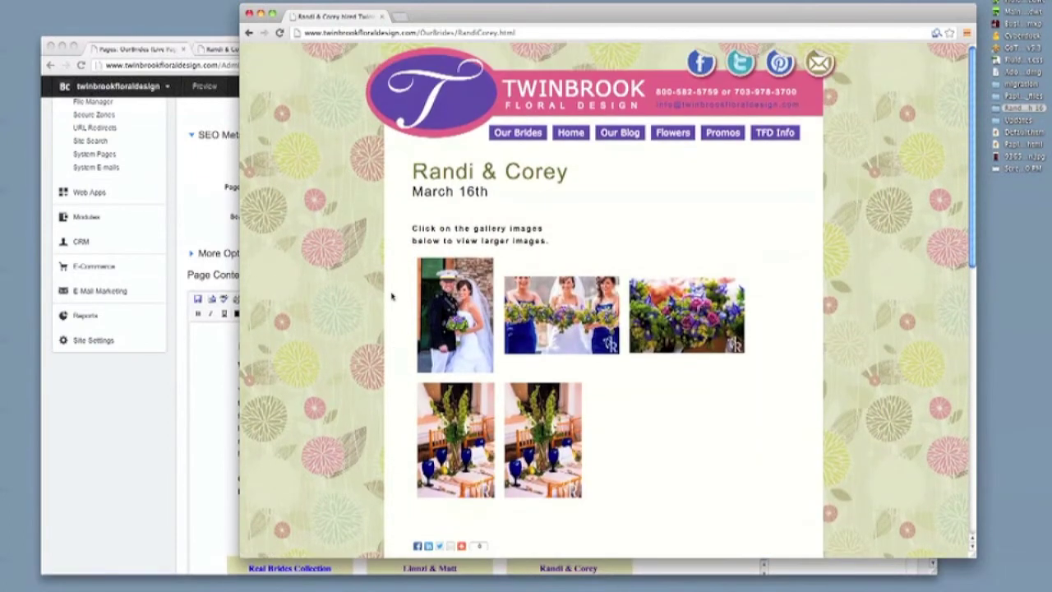
- Return to the OurBrides page editor in the site admin and review its row of couple tiles
{"action": "left_click", "coordinate": [211, 224]}
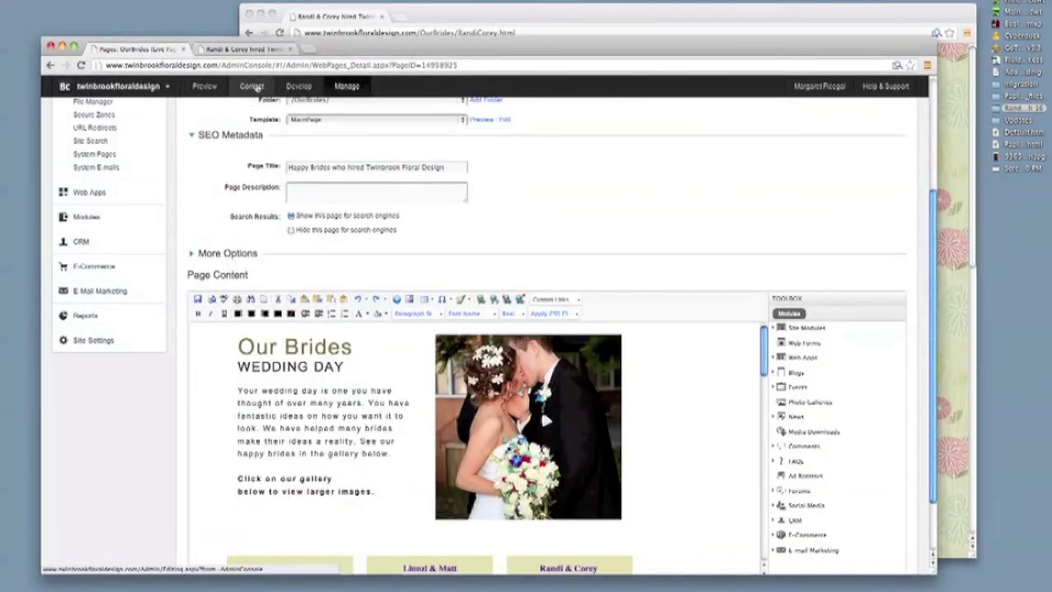
{"action": "scroll", "coordinate": [554, 202], "scroll_direction": "down", "scroll_amount": 2}
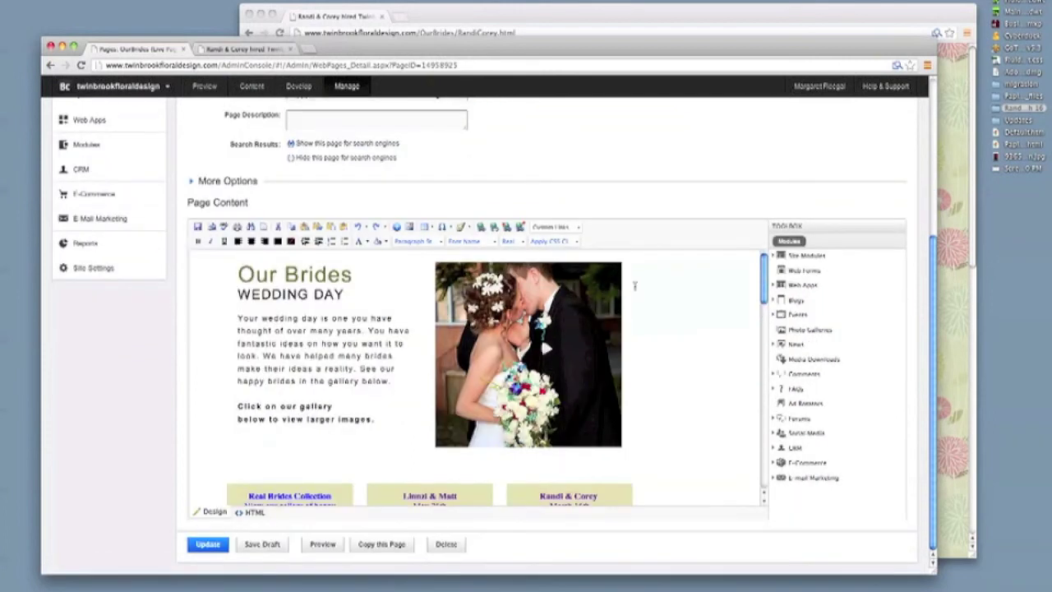
{"action": "scroll", "coordinate": [635, 285], "scroll_direction": "down", "scroll_amount": 5}
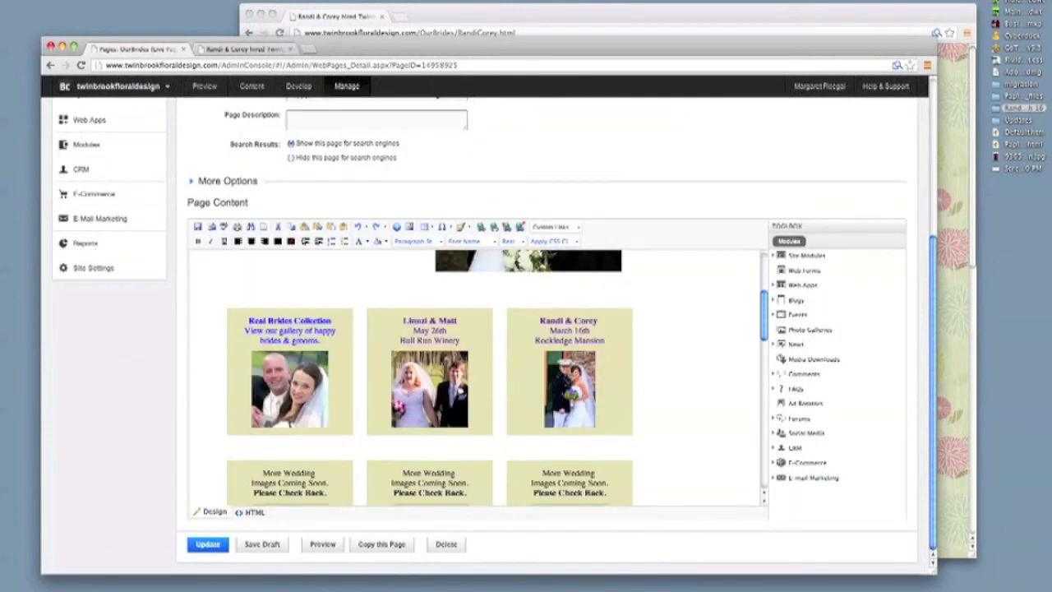